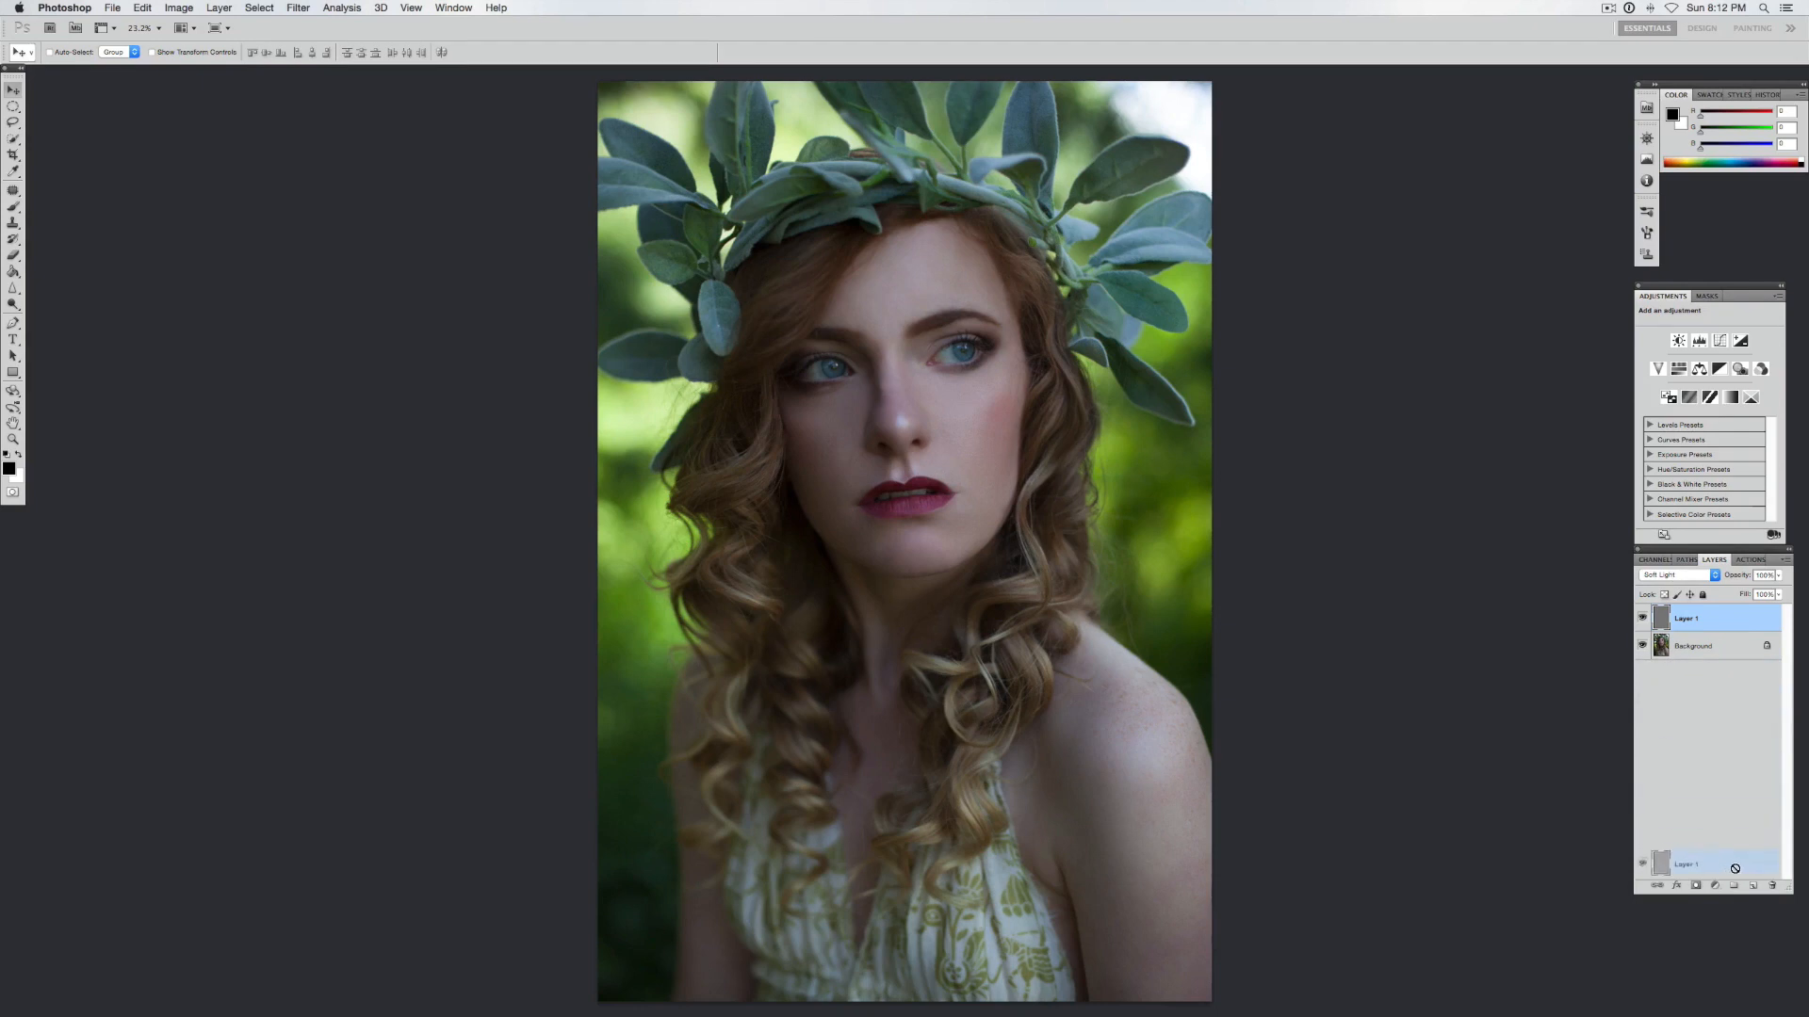
Step: Rename the lower Soft Light gray layer as light and its copy above as shadow
{"action": "left_click", "coordinate": [1686, 647]}
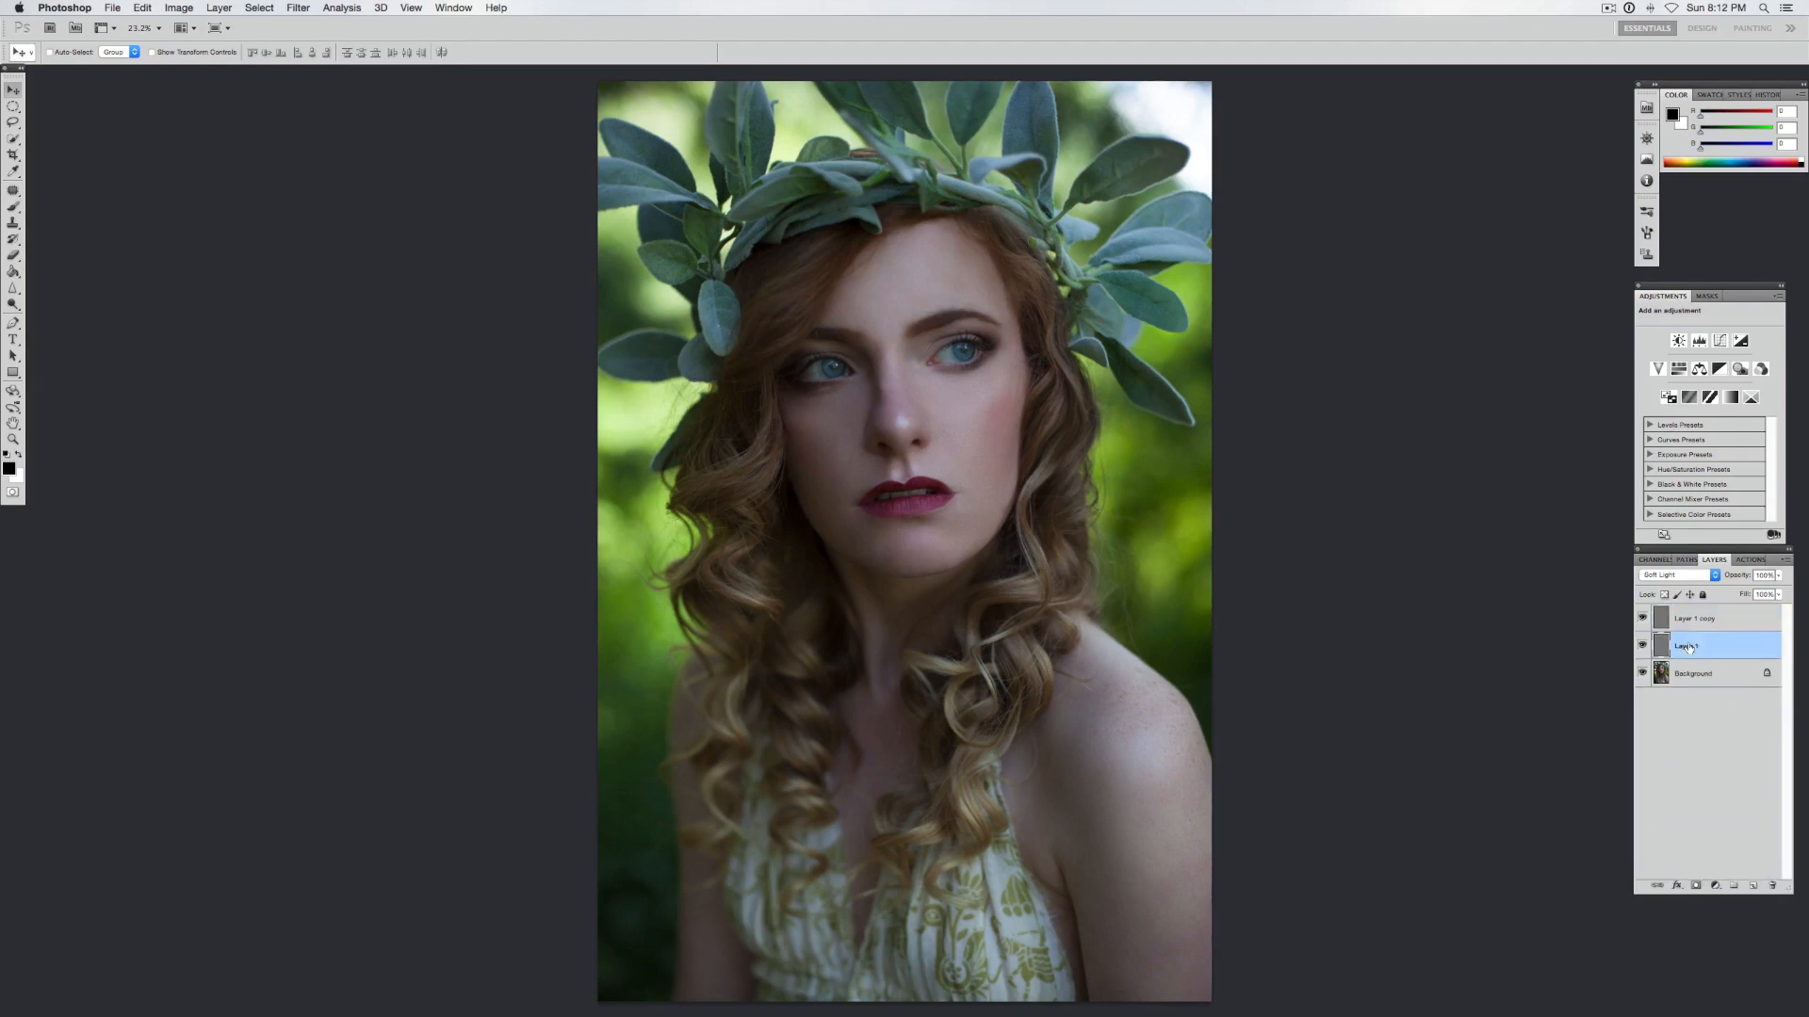
{"action": "double_click", "coordinate": [1686, 646]}
{"action": "type", "text": "light"}
{"action": "key", "text": "Return"}
{"action": "double_click", "coordinate": [1704, 614]}
{"action": "type", "text": "shadow"}
{"action": "key", "text": "Return"}
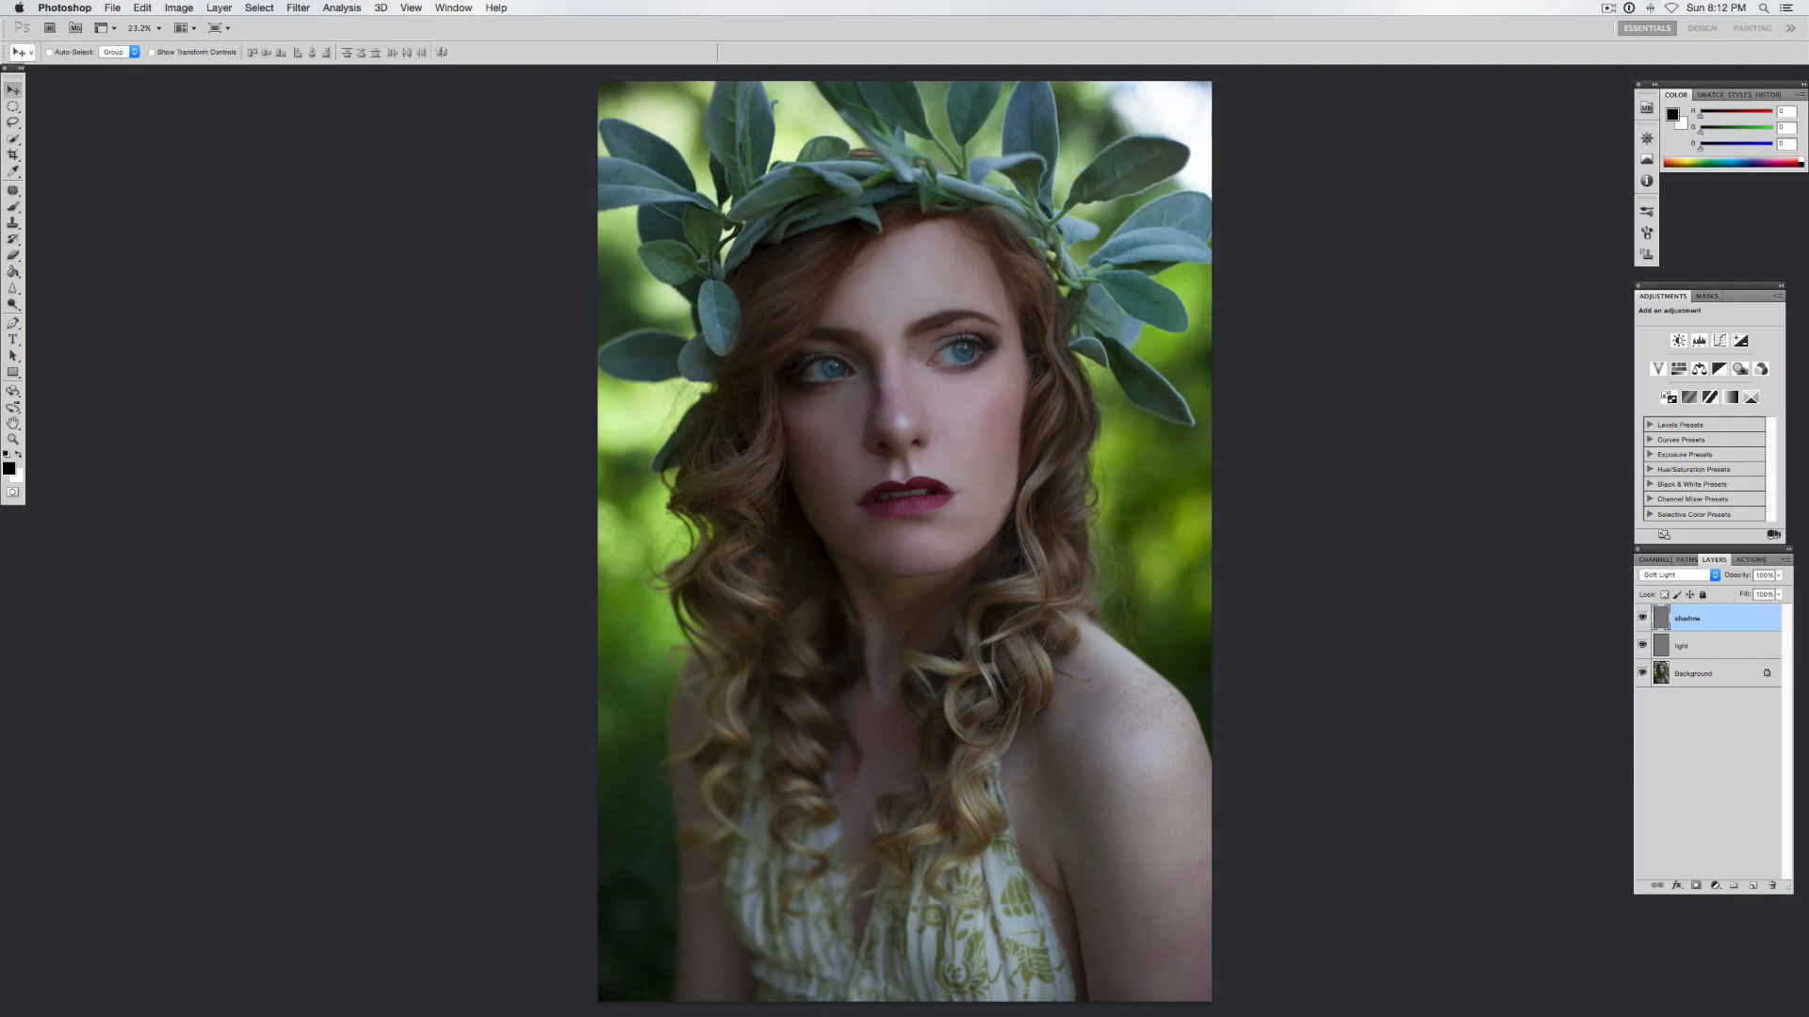
Step: Prepare the Brush for the light layer: Soft Light mode, a higher brush opacity and white as the foreground color
{"action": "left_click", "coordinate": [1686, 645]}
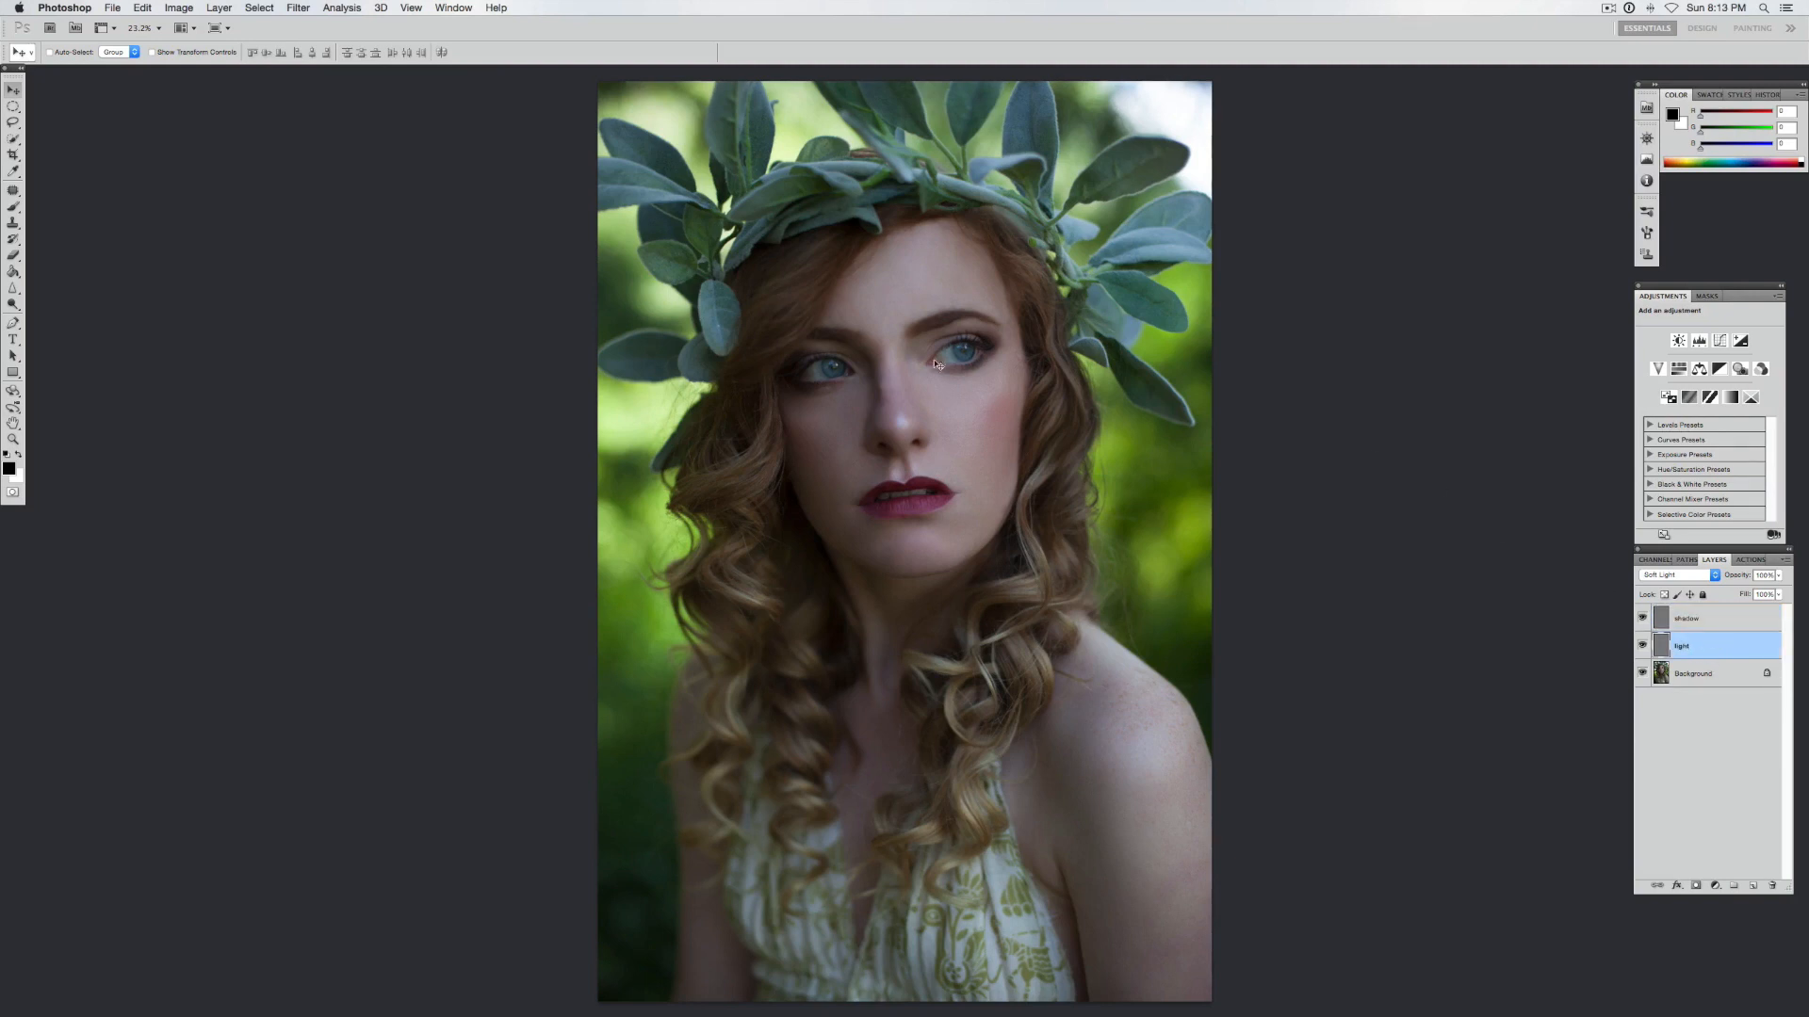
{"action": "left_click", "coordinate": [13, 206]}
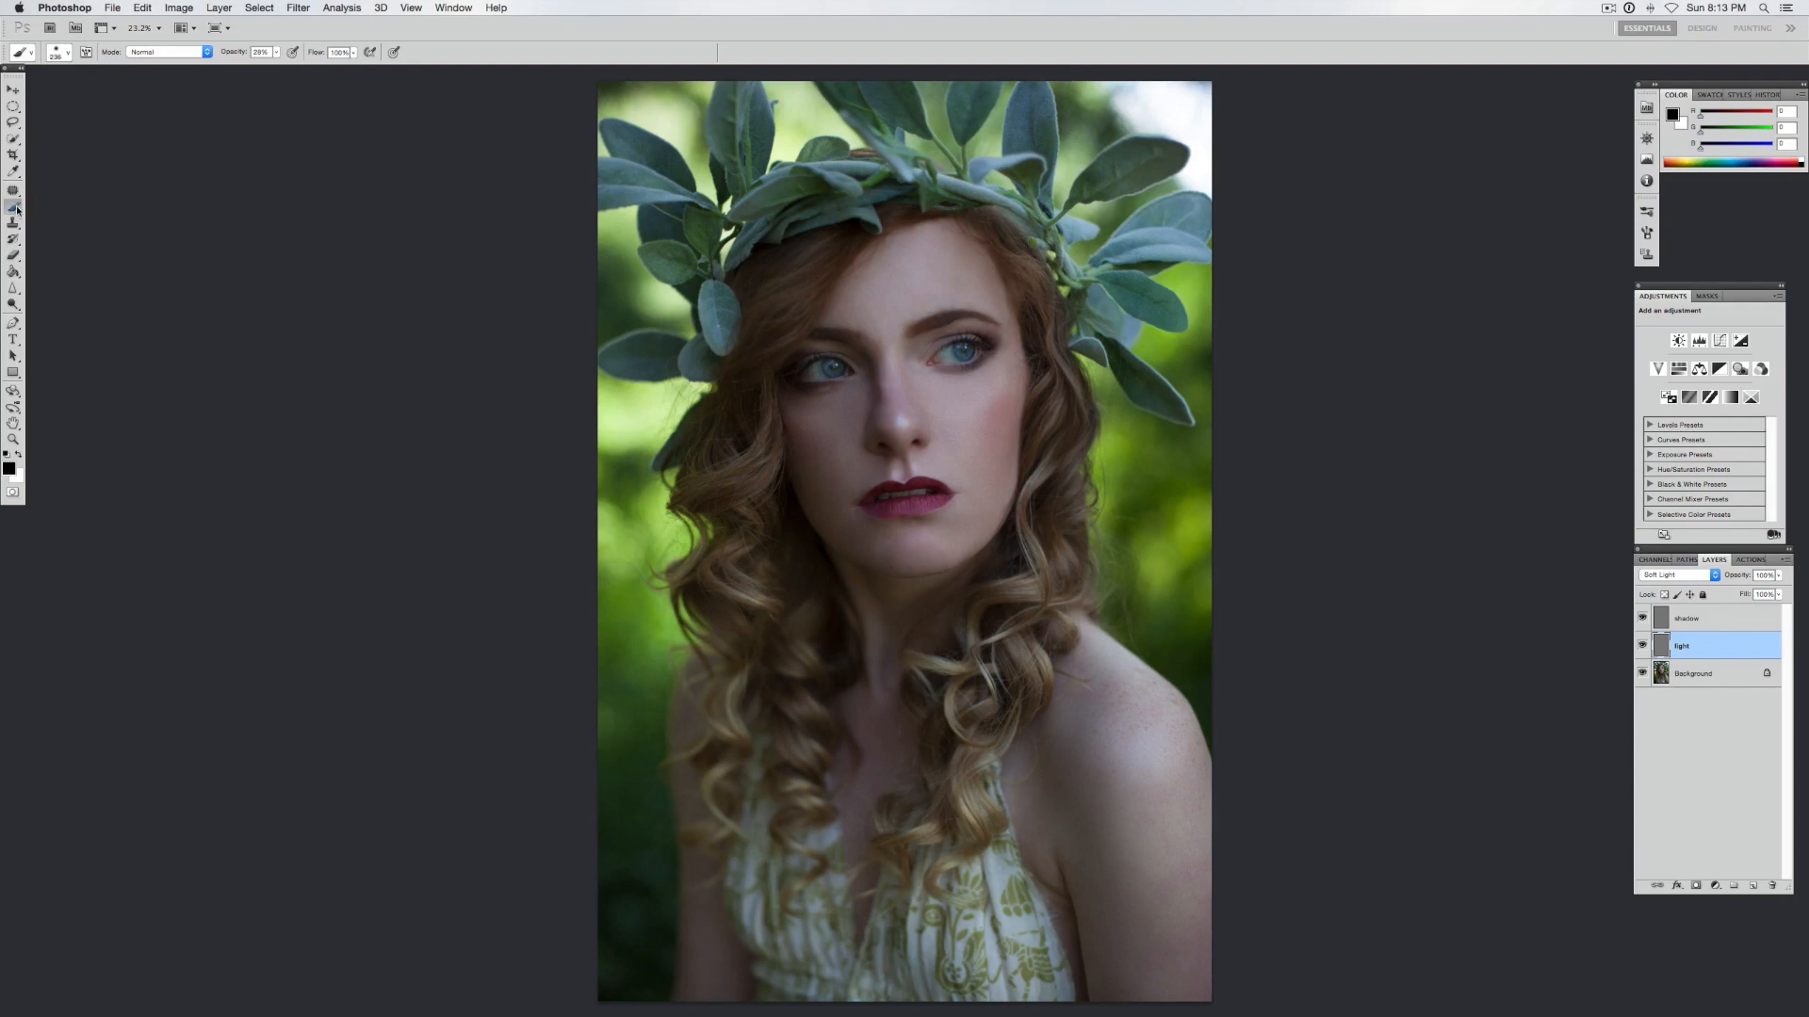
{"action": "left_click", "coordinate": [170, 51]}
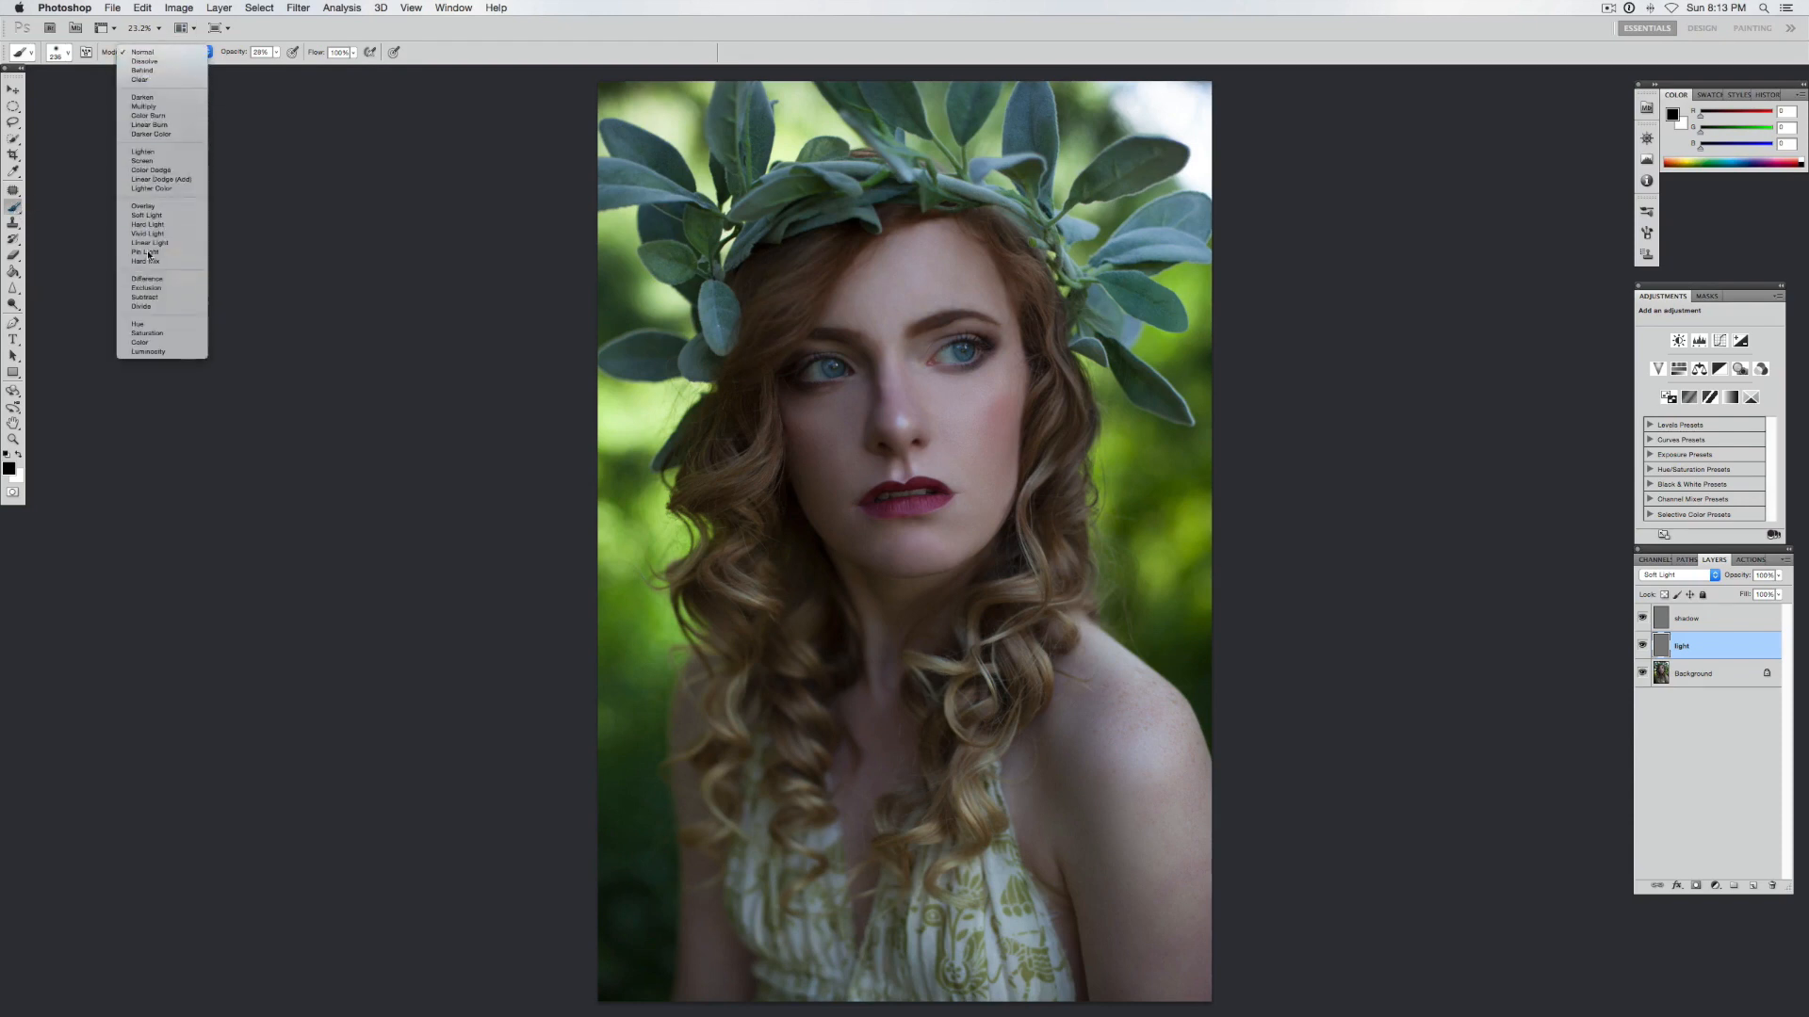
{"action": "left_click", "coordinate": [165, 212]}
{"action": "left_click", "coordinate": [276, 52]}
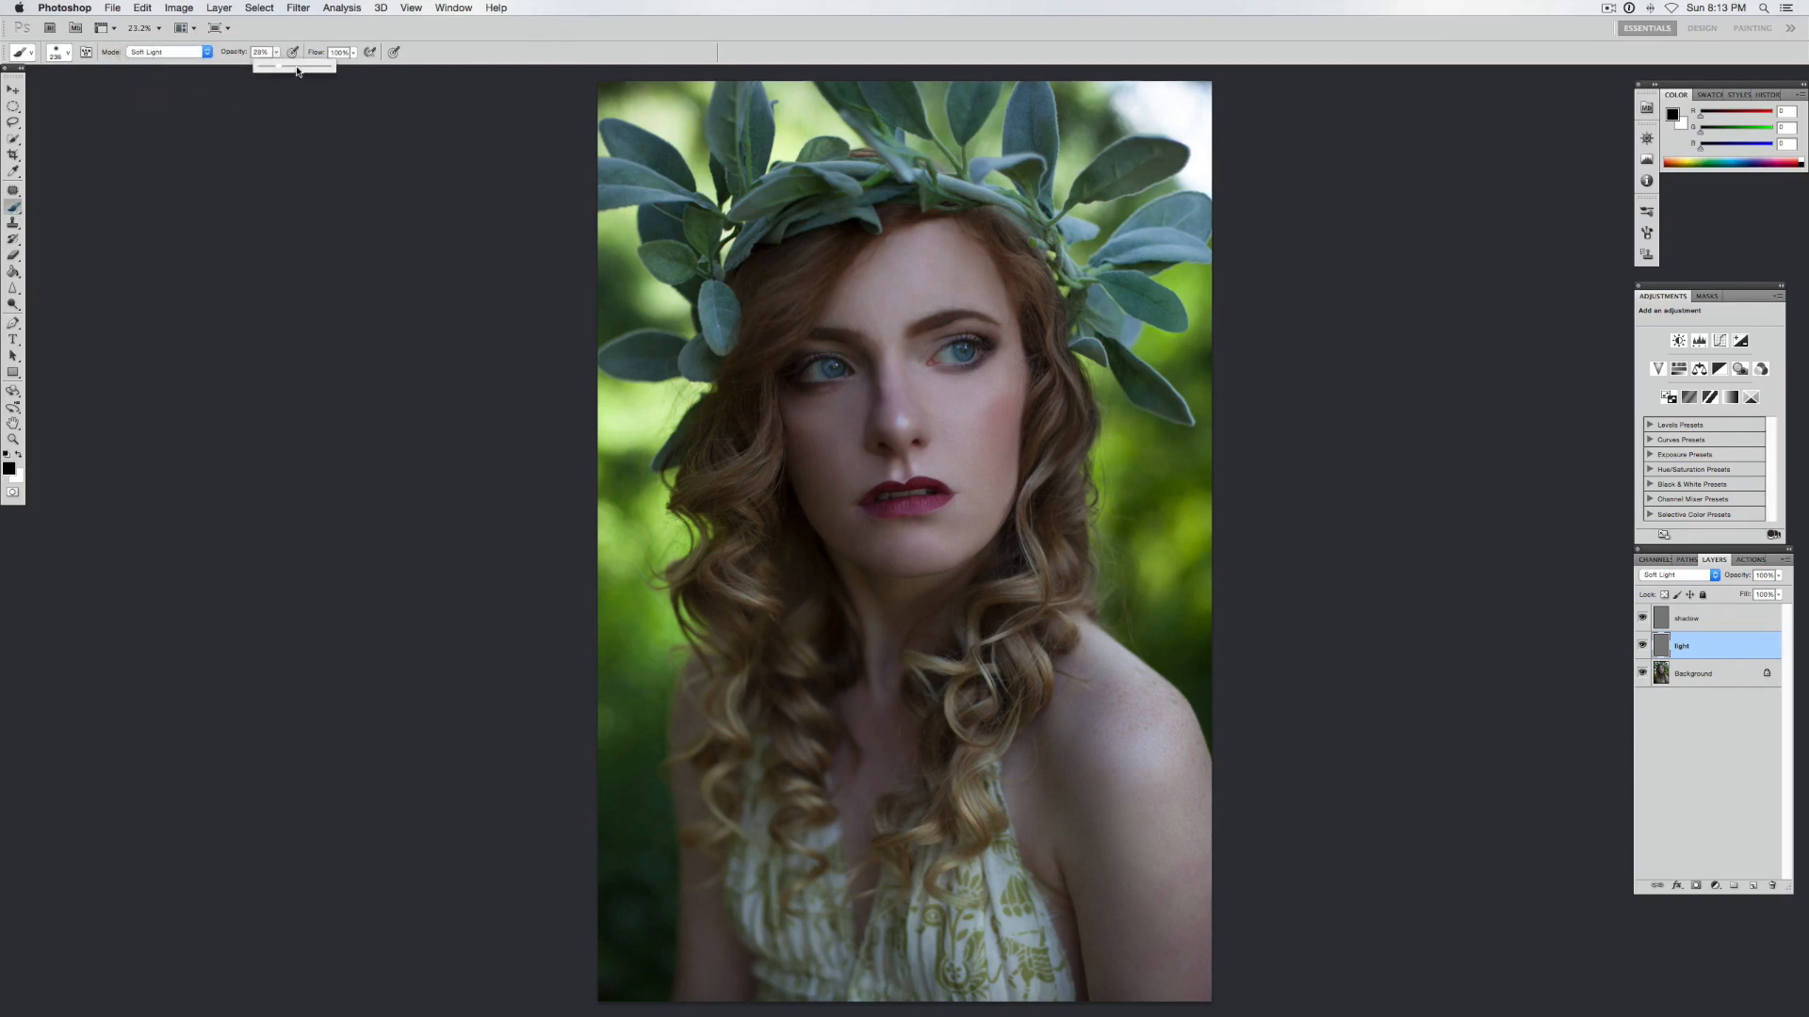
{"action": "left_click_drag", "start_coordinate": [305, 71], "coordinate": [308, 70]}
{"action": "left_click", "coordinate": [18, 455]}
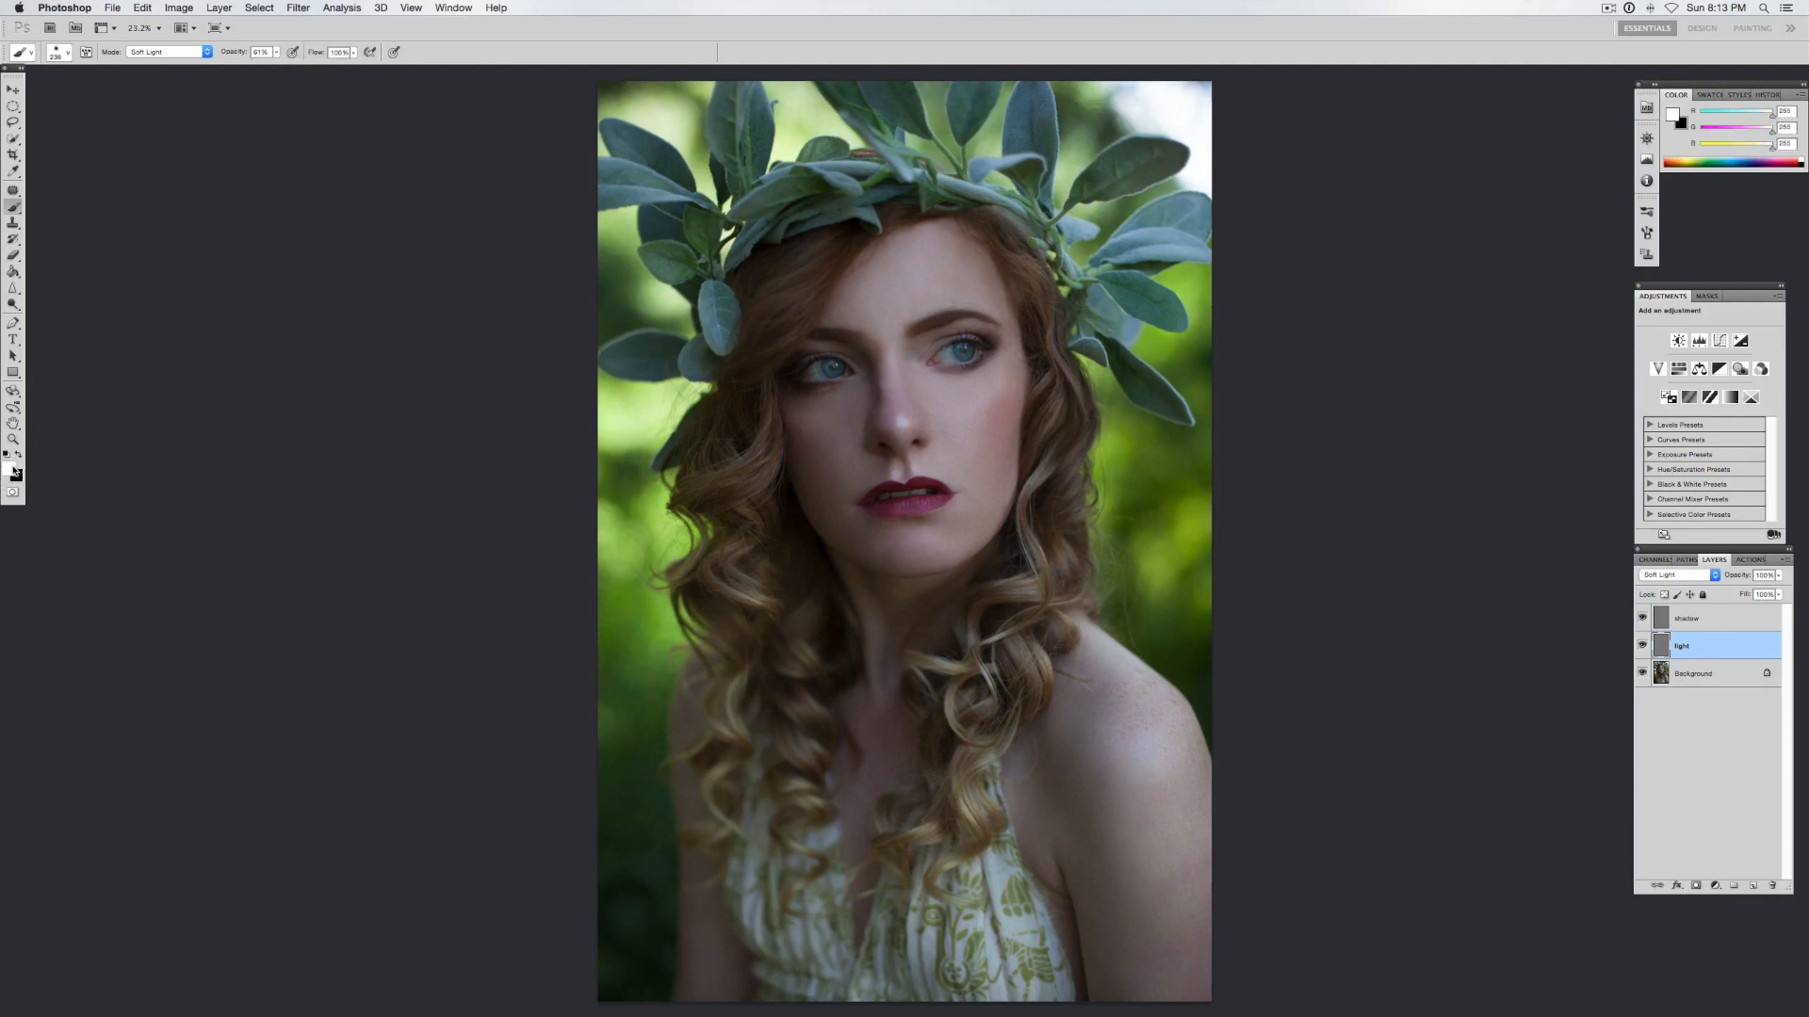
Step: Reduce the soft brush's size and brighten the bridge of the nose and both irises on the light layer
{"action": "right_click", "coordinate": [997, 379]}
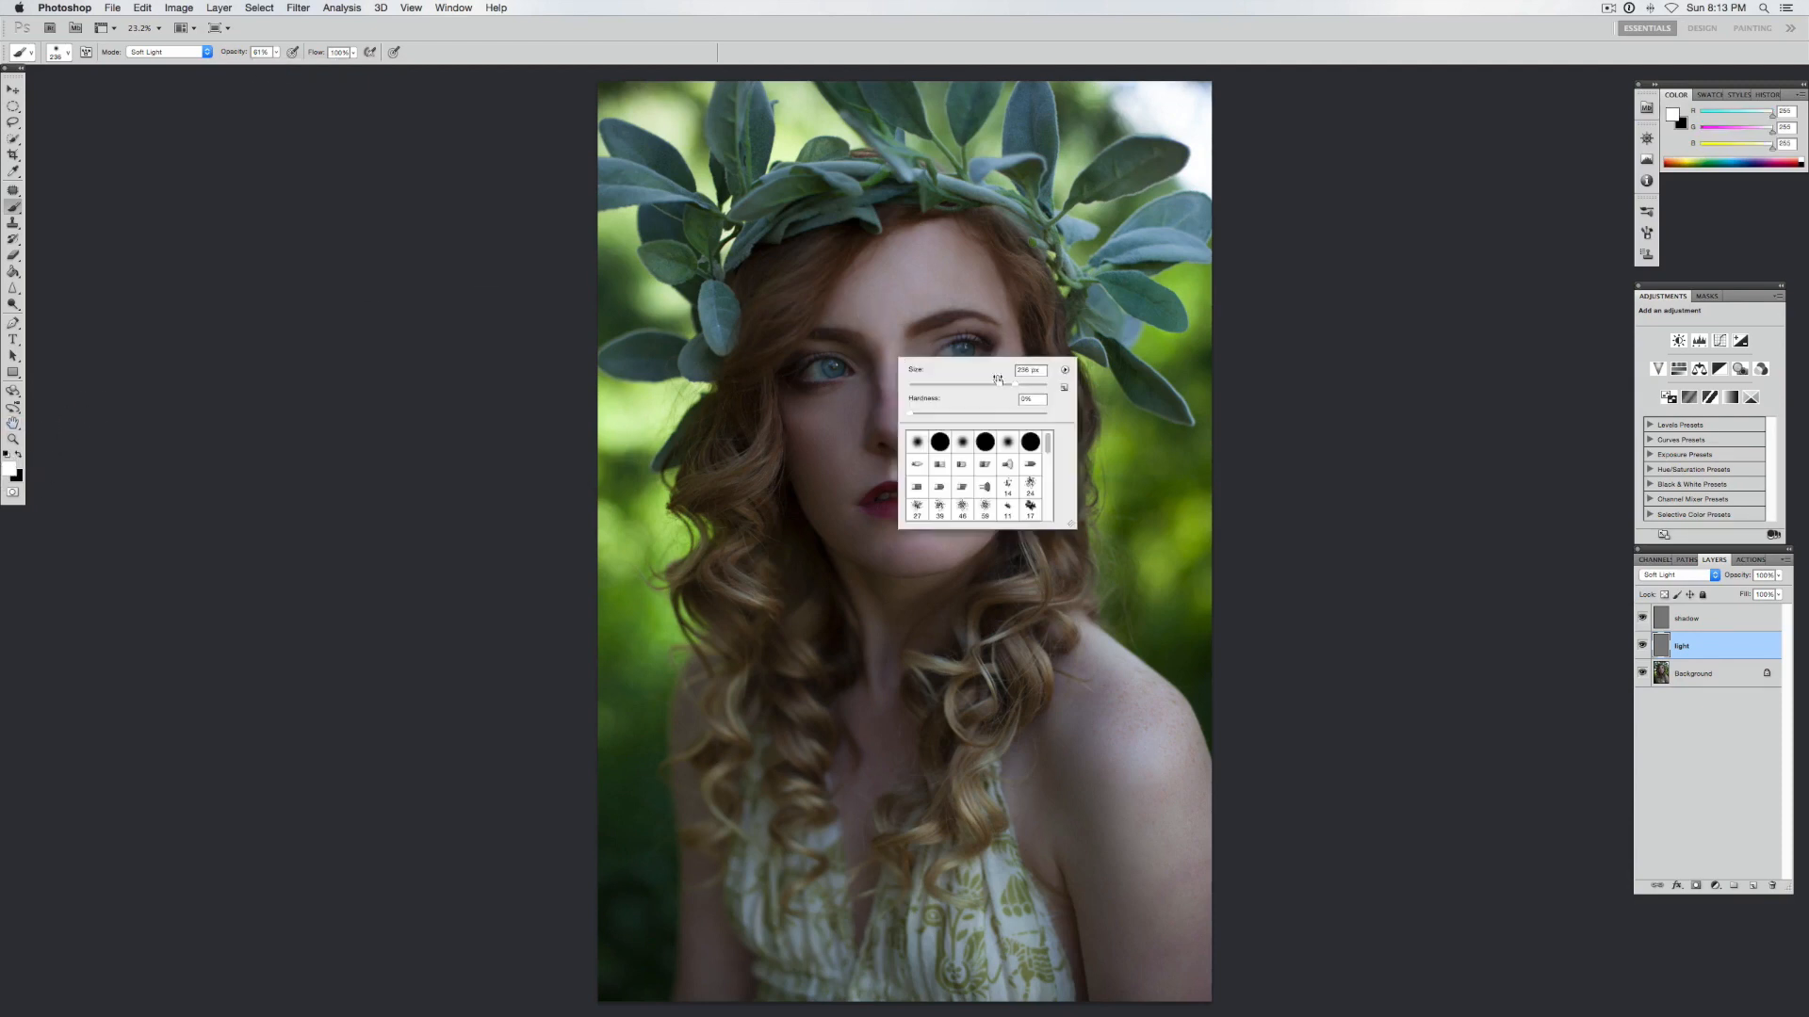
{"action": "left_click", "coordinate": [1028, 384]}
{"action": "key", "text": "Return"}
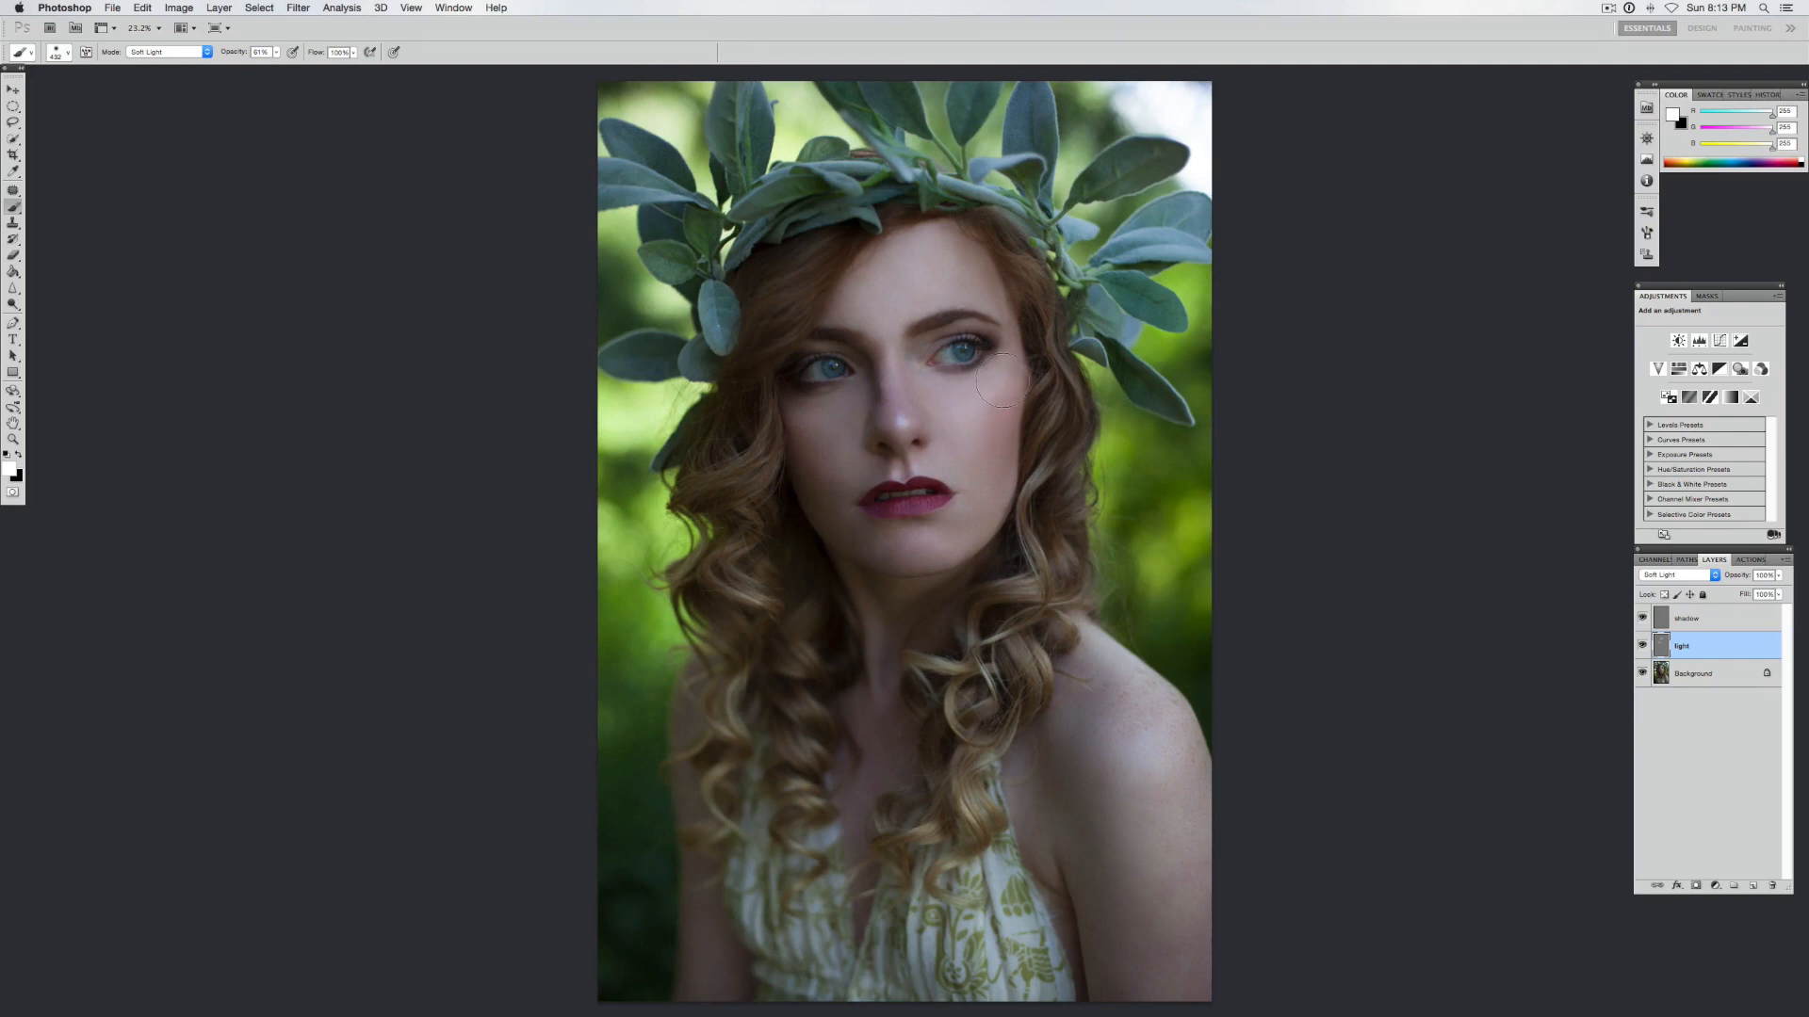
{"action": "right_click", "coordinate": [978, 396]}
{"action": "left_click_drag", "start_coordinate": [1022, 415], "coordinate": [1012, 415]}
{"action": "key", "text": "Return"}
{"action": "left_click_drag", "start_coordinate": [900, 423], "coordinate": [898, 403]}
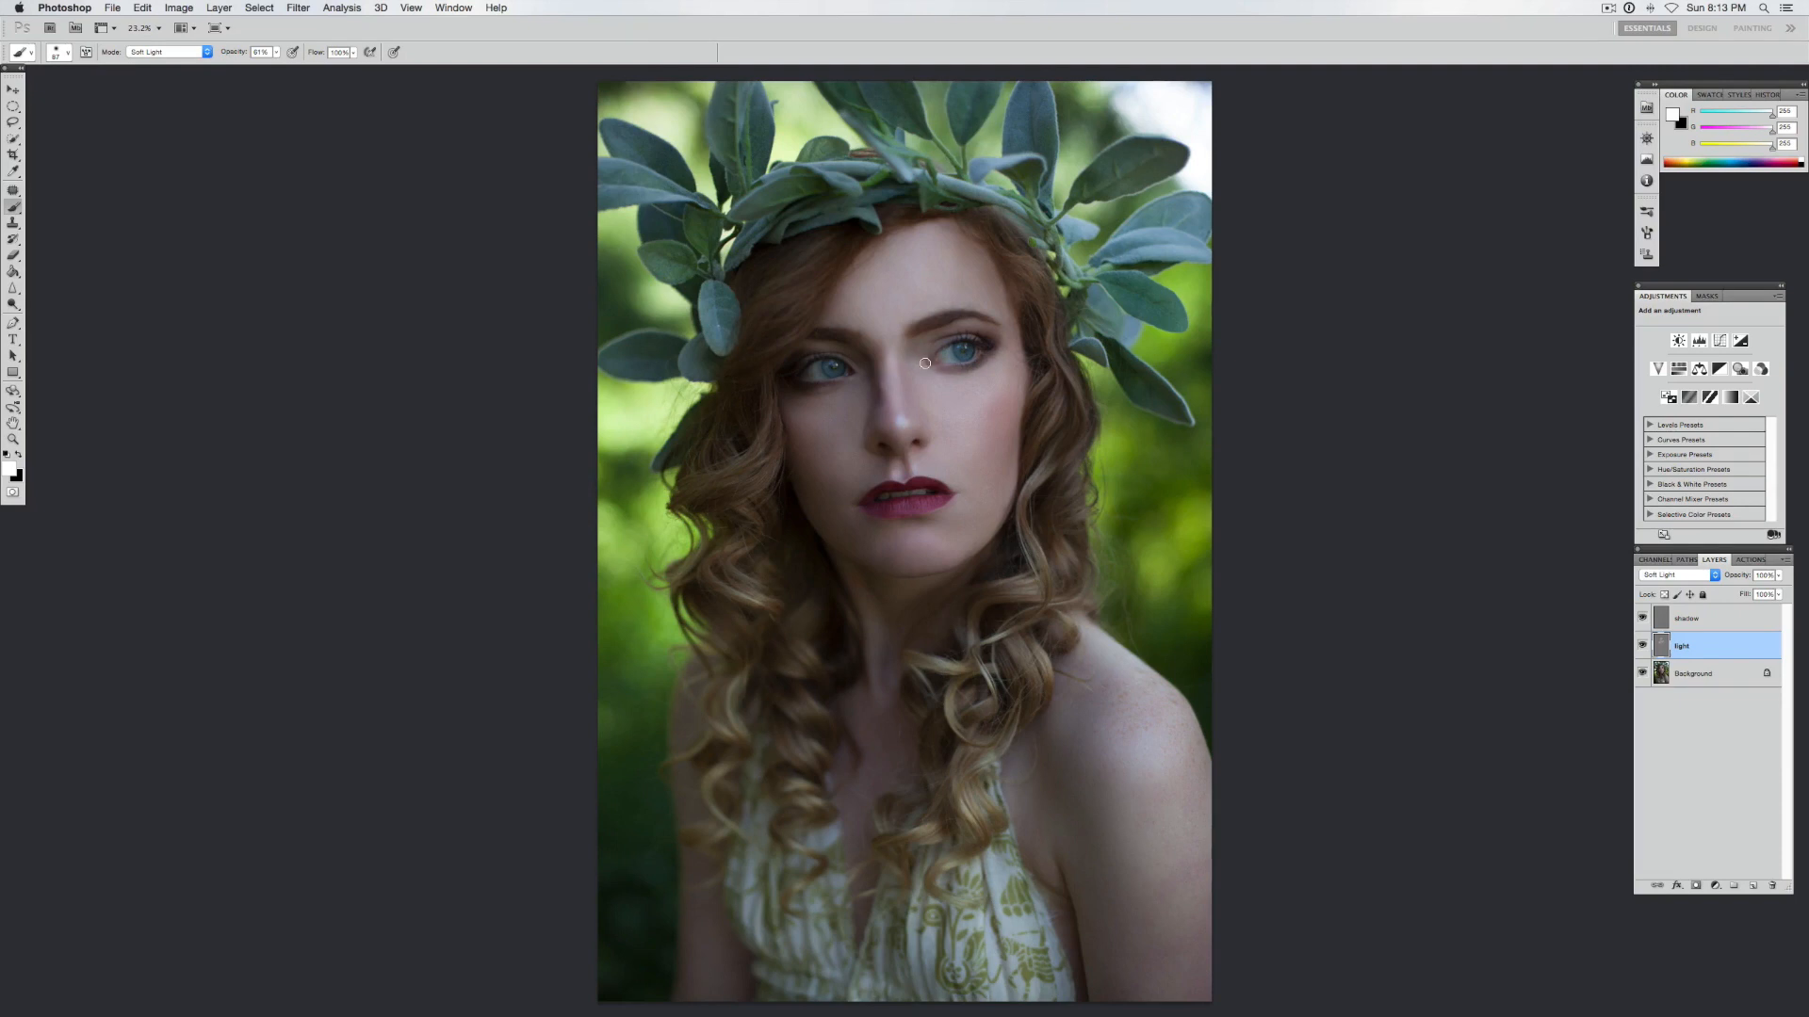
{"action": "left_click_drag", "start_coordinate": [963, 353], "coordinate": [970, 354]}
{"action": "left_click_drag", "start_coordinate": [829, 366], "coordinate": [840, 369]}
Step: Enlarge the brush and brighten the bare shoulder and upper arm on the light layer
{"action": "right_click", "coordinate": [1025, 584]}
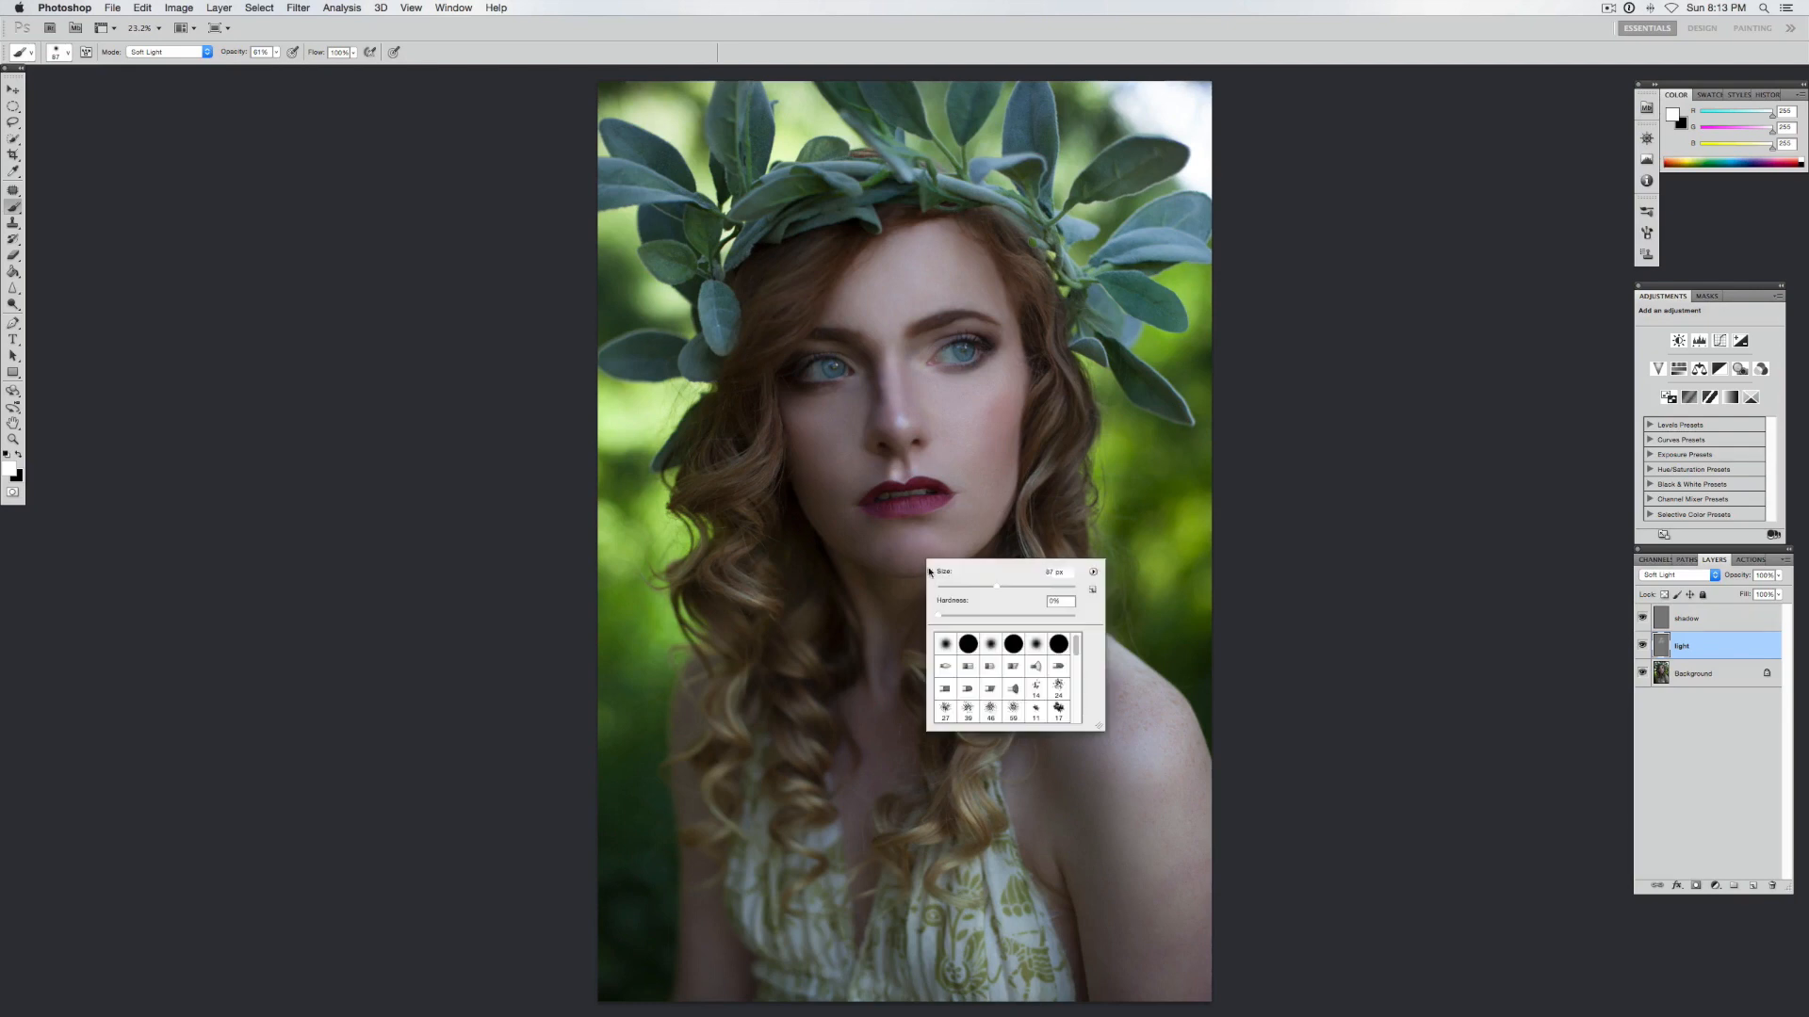
{"action": "left_click_drag", "start_coordinate": [1026, 591], "coordinate": [1046, 591]}
{"action": "key", "text": "Return"}
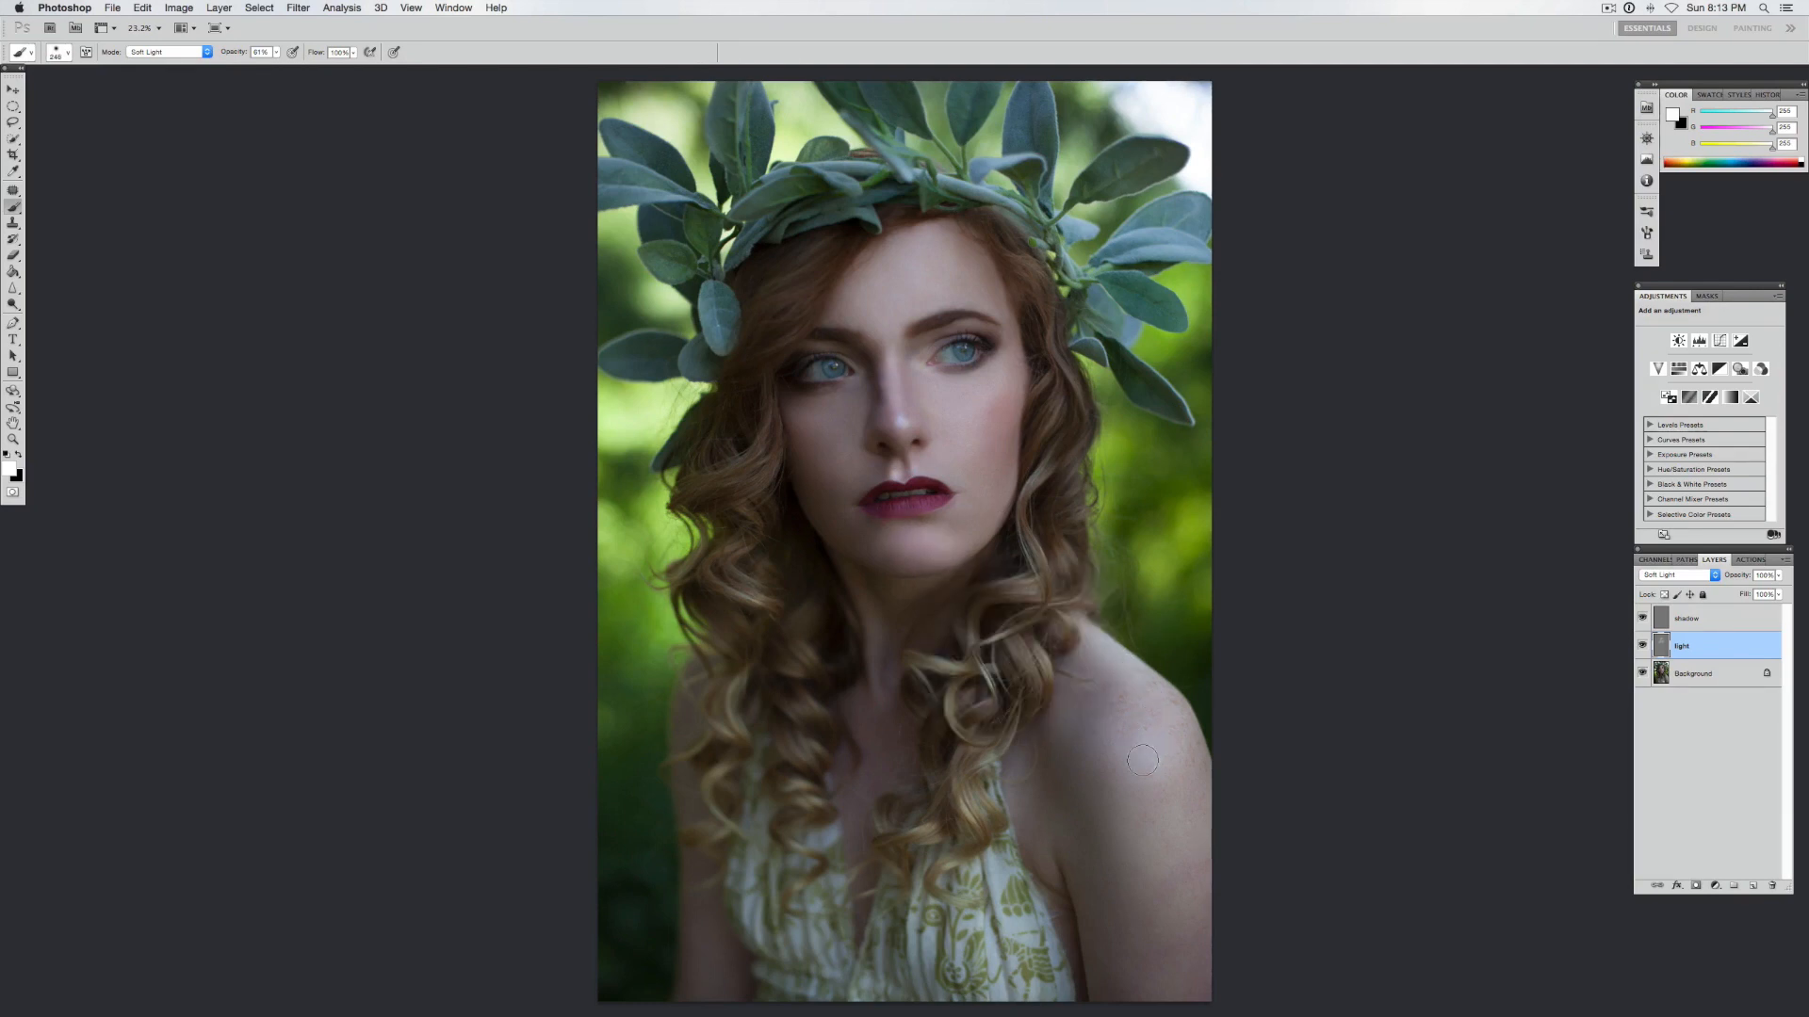
{"action": "right_click", "coordinate": [1264, 725]}
{"action": "left_click_drag", "start_coordinate": [1319, 765], "coordinate": [1325, 765]}
{"action": "key", "text": "Return"}
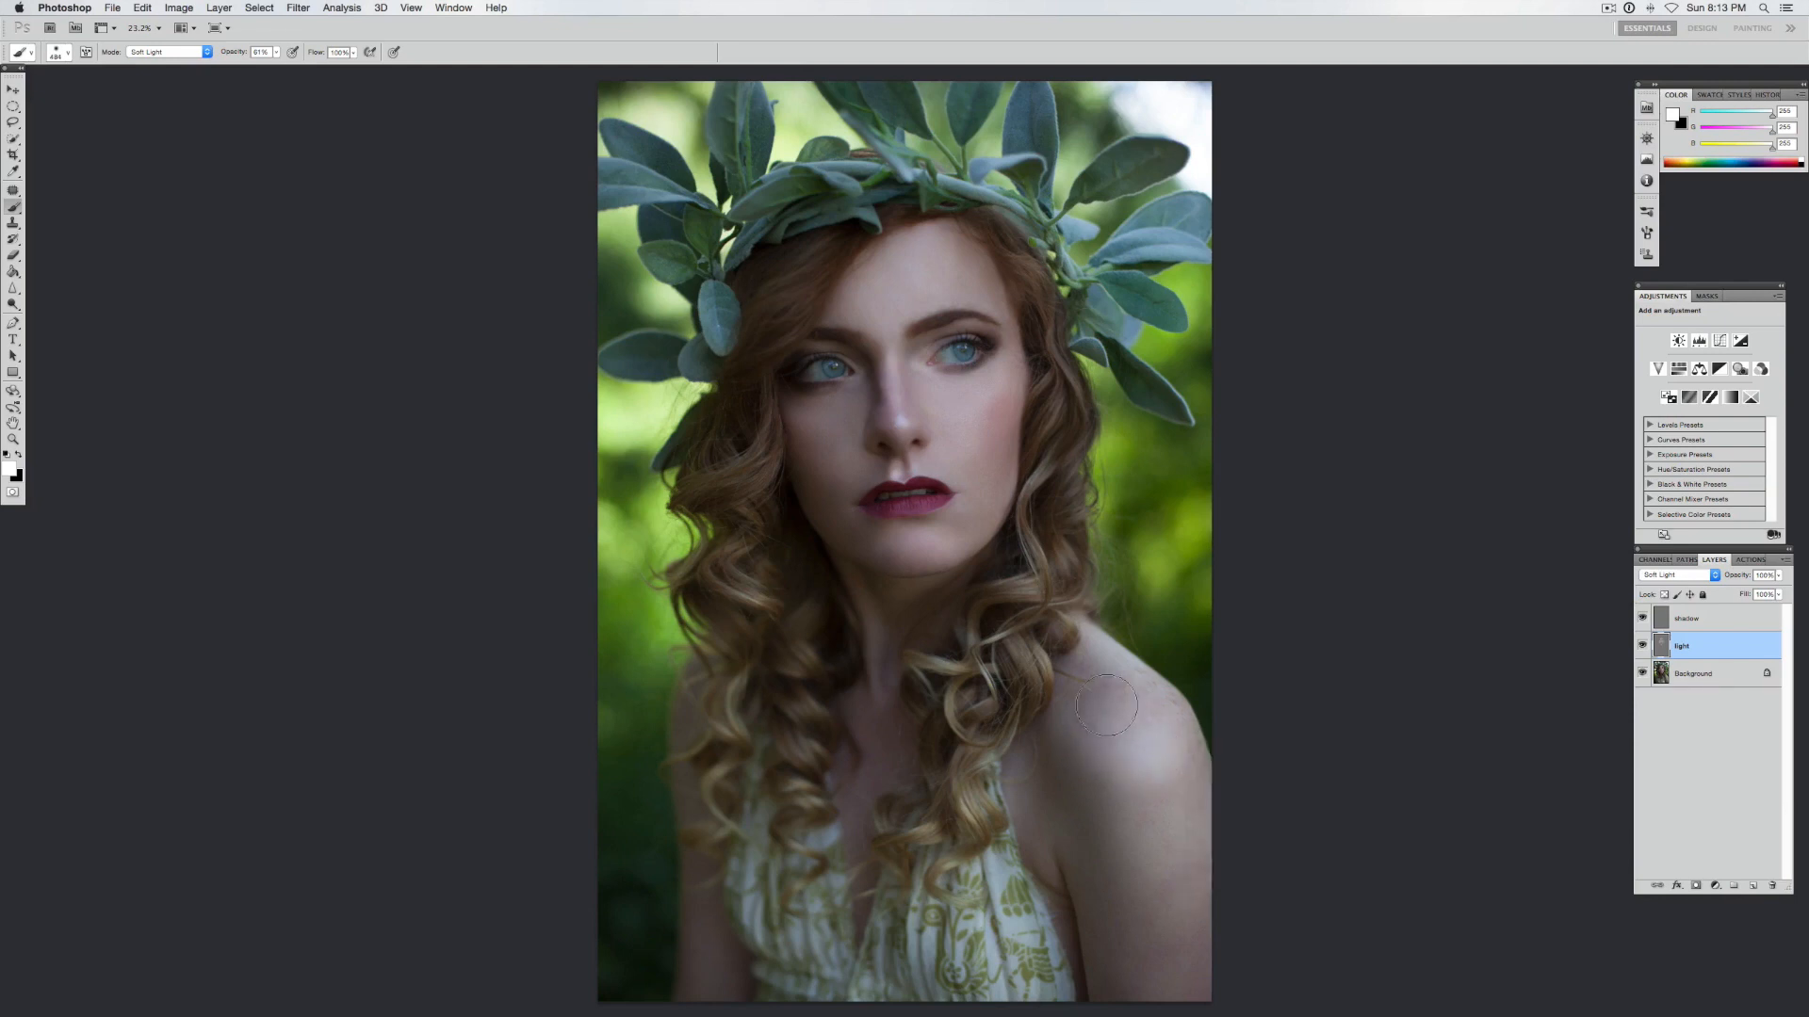
{"action": "left_click_drag", "start_coordinate": [1130, 798], "coordinate": [1178, 970]}
Step: Lower the light layer's opacity to slightly over half and compare the photo with the layer hidden and shown
{"action": "left_click", "coordinate": [1778, 575]}
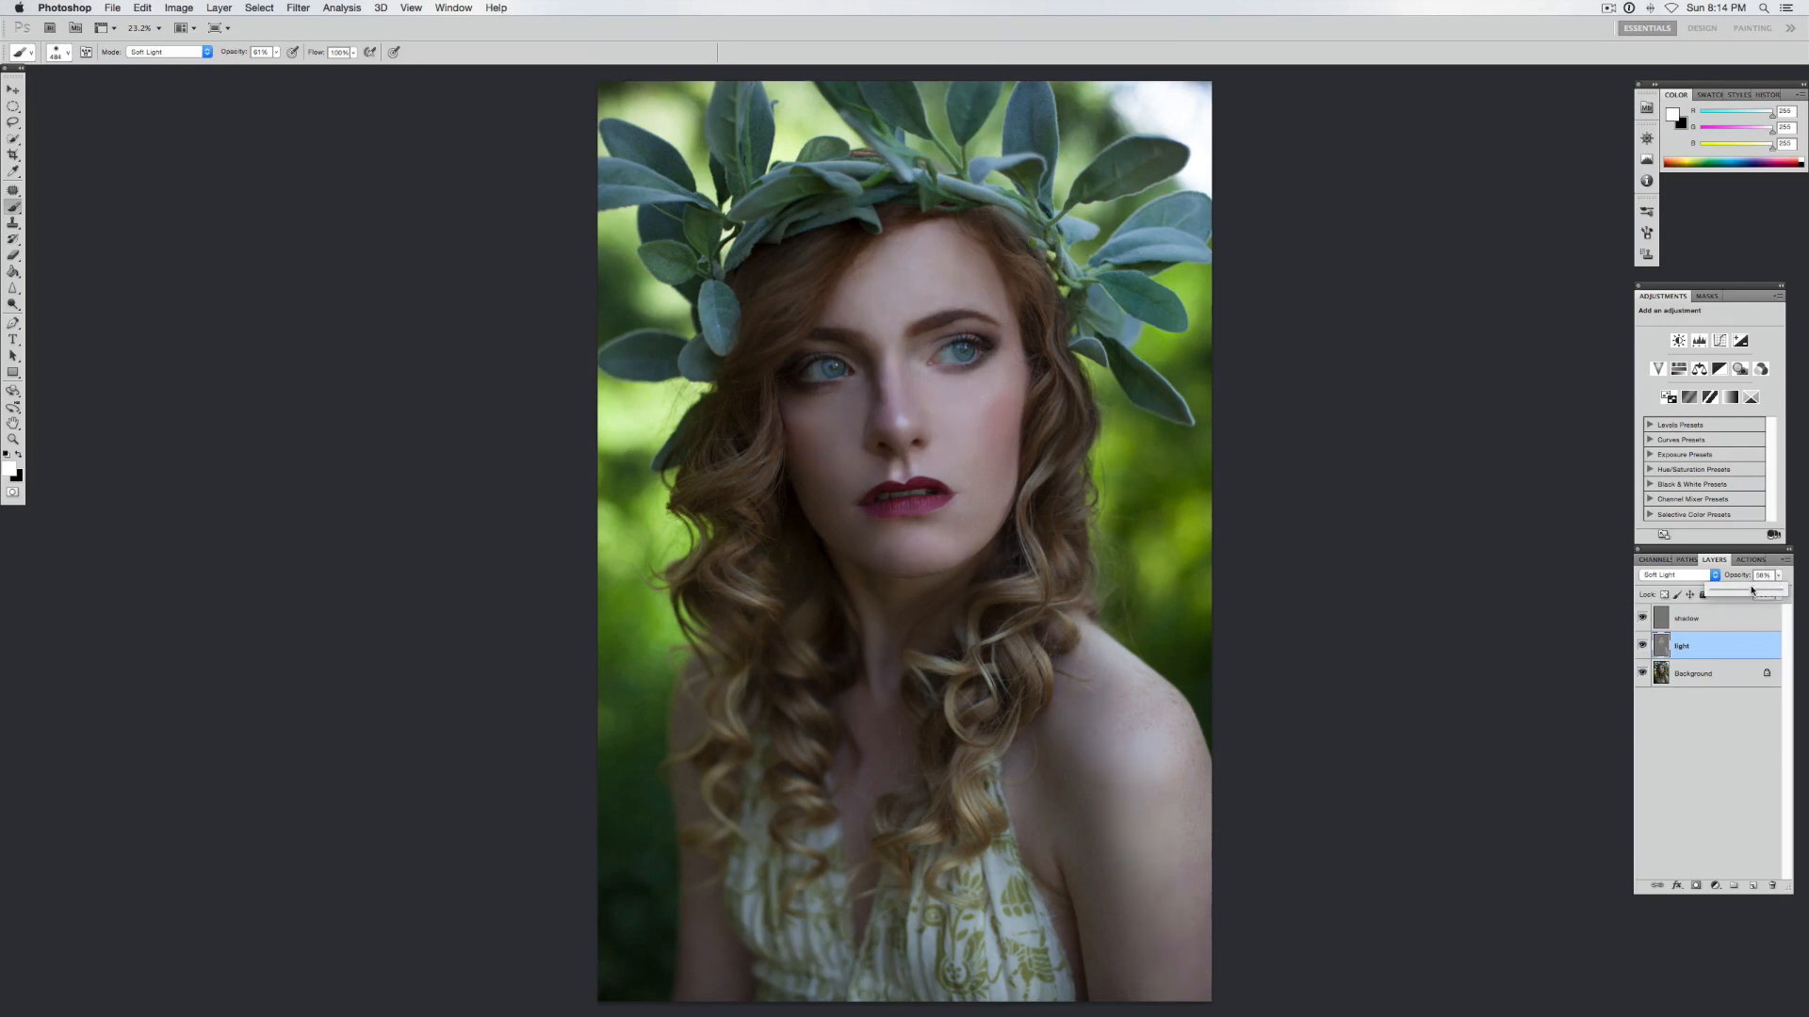
{"action": "left_click", "coordinate": [1642, 645]}
{"action": "left_click", "coordinate": [1642, 645]}
Step: On the shadow layer, darken the side of the nose with a smaller black brush at a low brush opacity
{"action": "left_click", "coordinate": [1703, 629]}
{"action": "left_click", "coordinate": [19, 455]}
{"action": "left_click", "coordinate": [275, 53]}
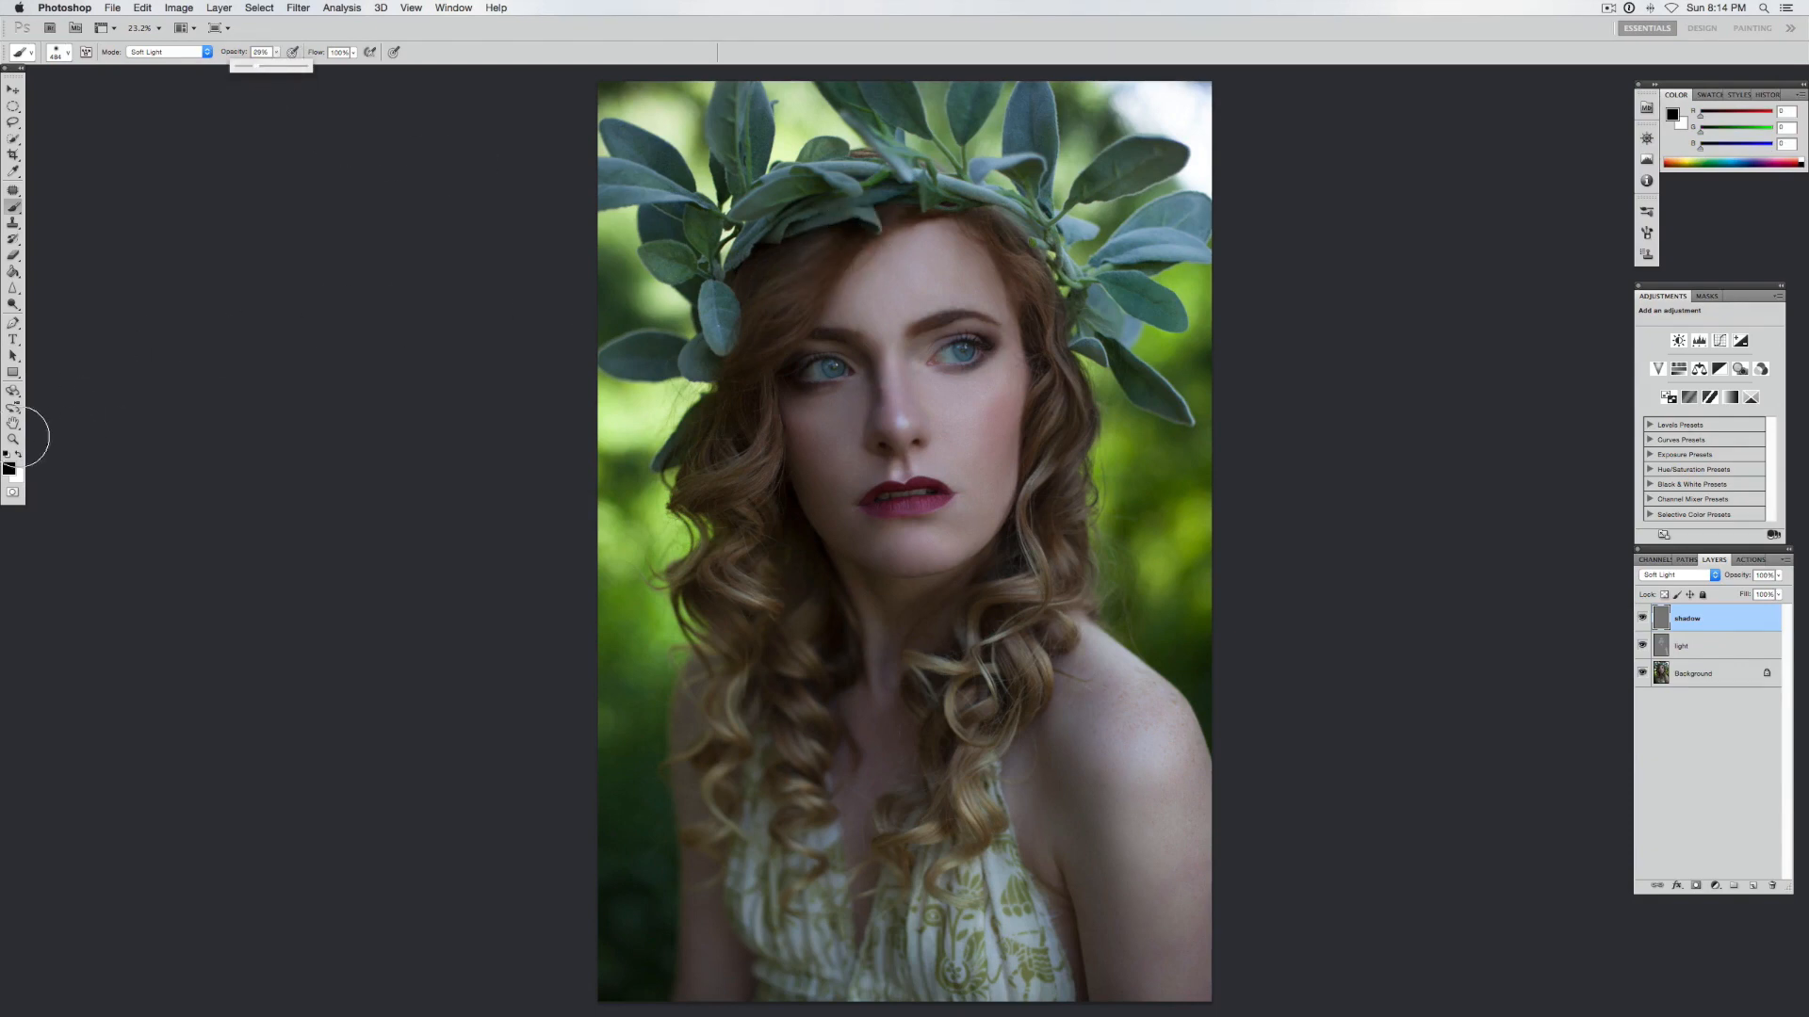
{"action": "right_click", "coordinate": [1076, 422]}
{"action": "left_click_drag", "start_coordinate": [1164, 458], "coordinate": [1149, 456]}
{"action": "left_click", "coordinate": [1020, 444]}
{"action": "left_click_drag", "start_coordinate": [905, 362], "coordinate": [907, 422]}
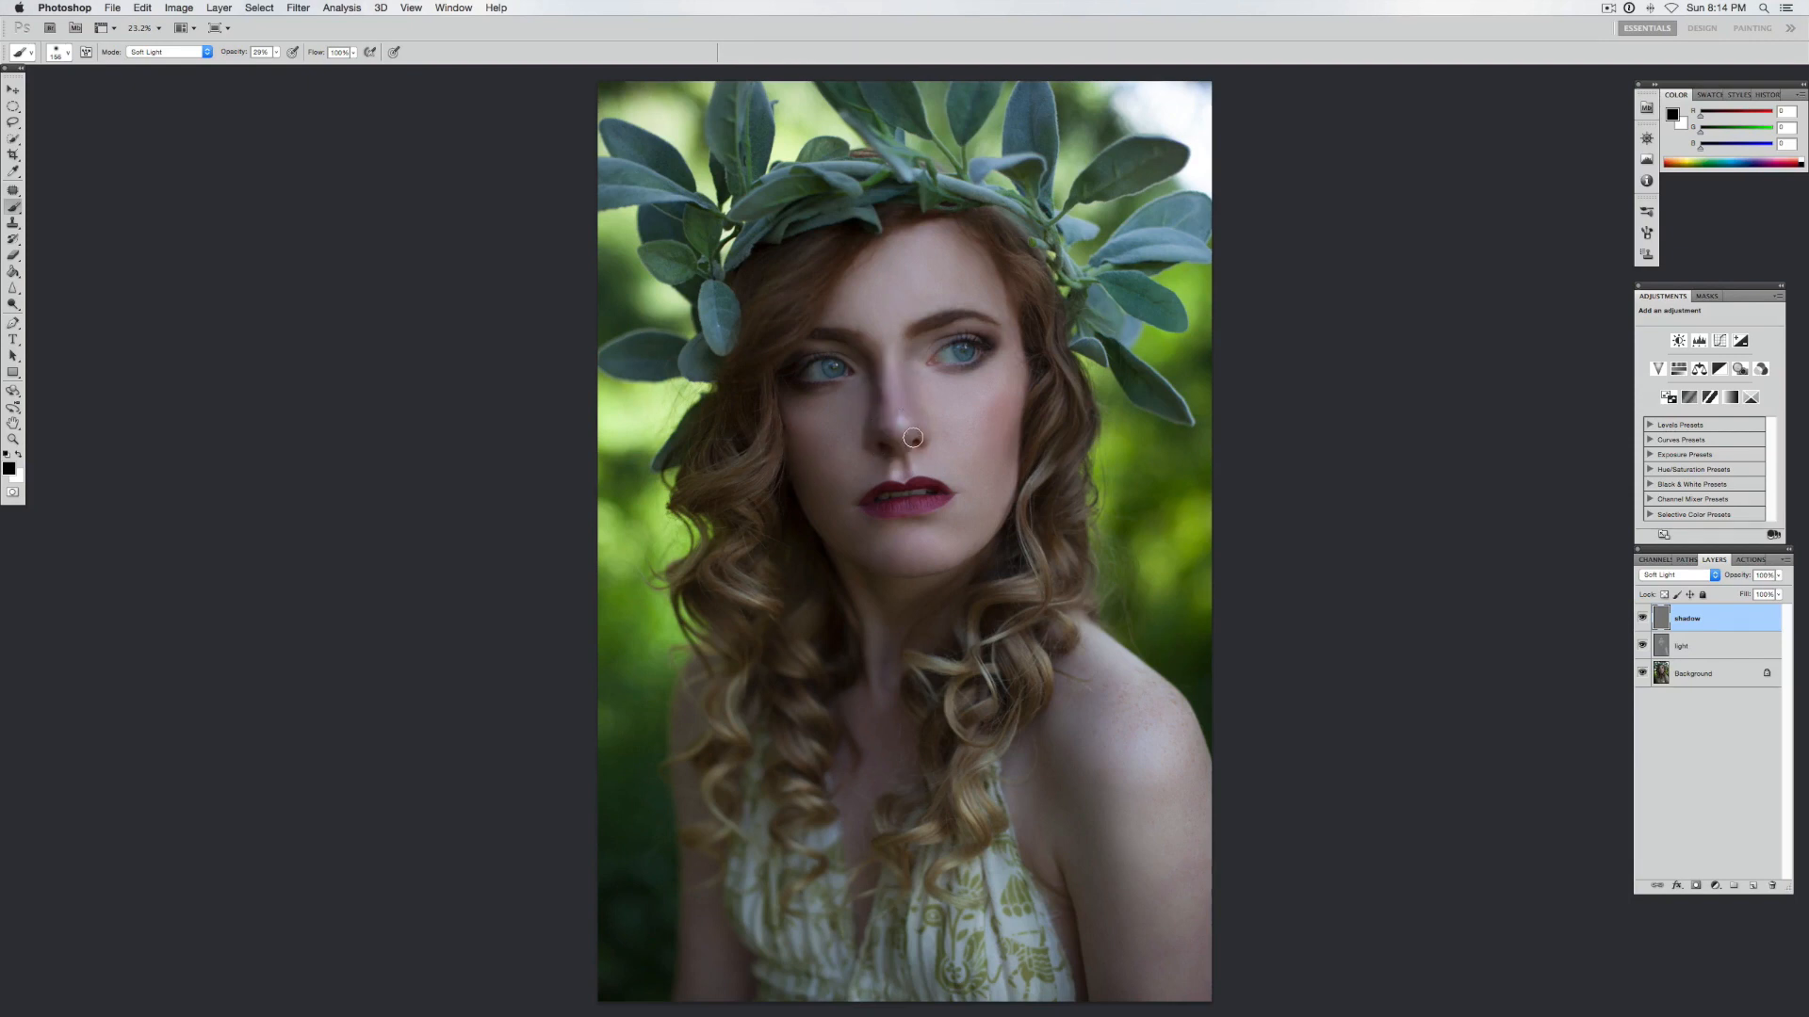
Step: Resize the brush and darken the outer eye area and the neck below the chin on the shadow layer
{"action": "right_click", "coordinate": [986, 317]}
{"action": "left_click_drag", "start_coordinate": [1127, 330], "coordinate": [1110, 330]}
{"action": "left_click", "coordinate": [988, 346]}
{"action": "right_click", "coordinate": [947, 696]}
{"action": "left_click", "coordinate": [990, 722]}
{"action": "left_click", "coordinate": [874, 595]}
Step: Enlarge the brush and darken the shoulder beside the curls on the shadow layer
{"action": "right_click", "coordinate": [1056, 774]}
{"action": "left_click", "coordinate": [1172, 801]}
{"action": "left_click", "coordinate": [1184, 801]}
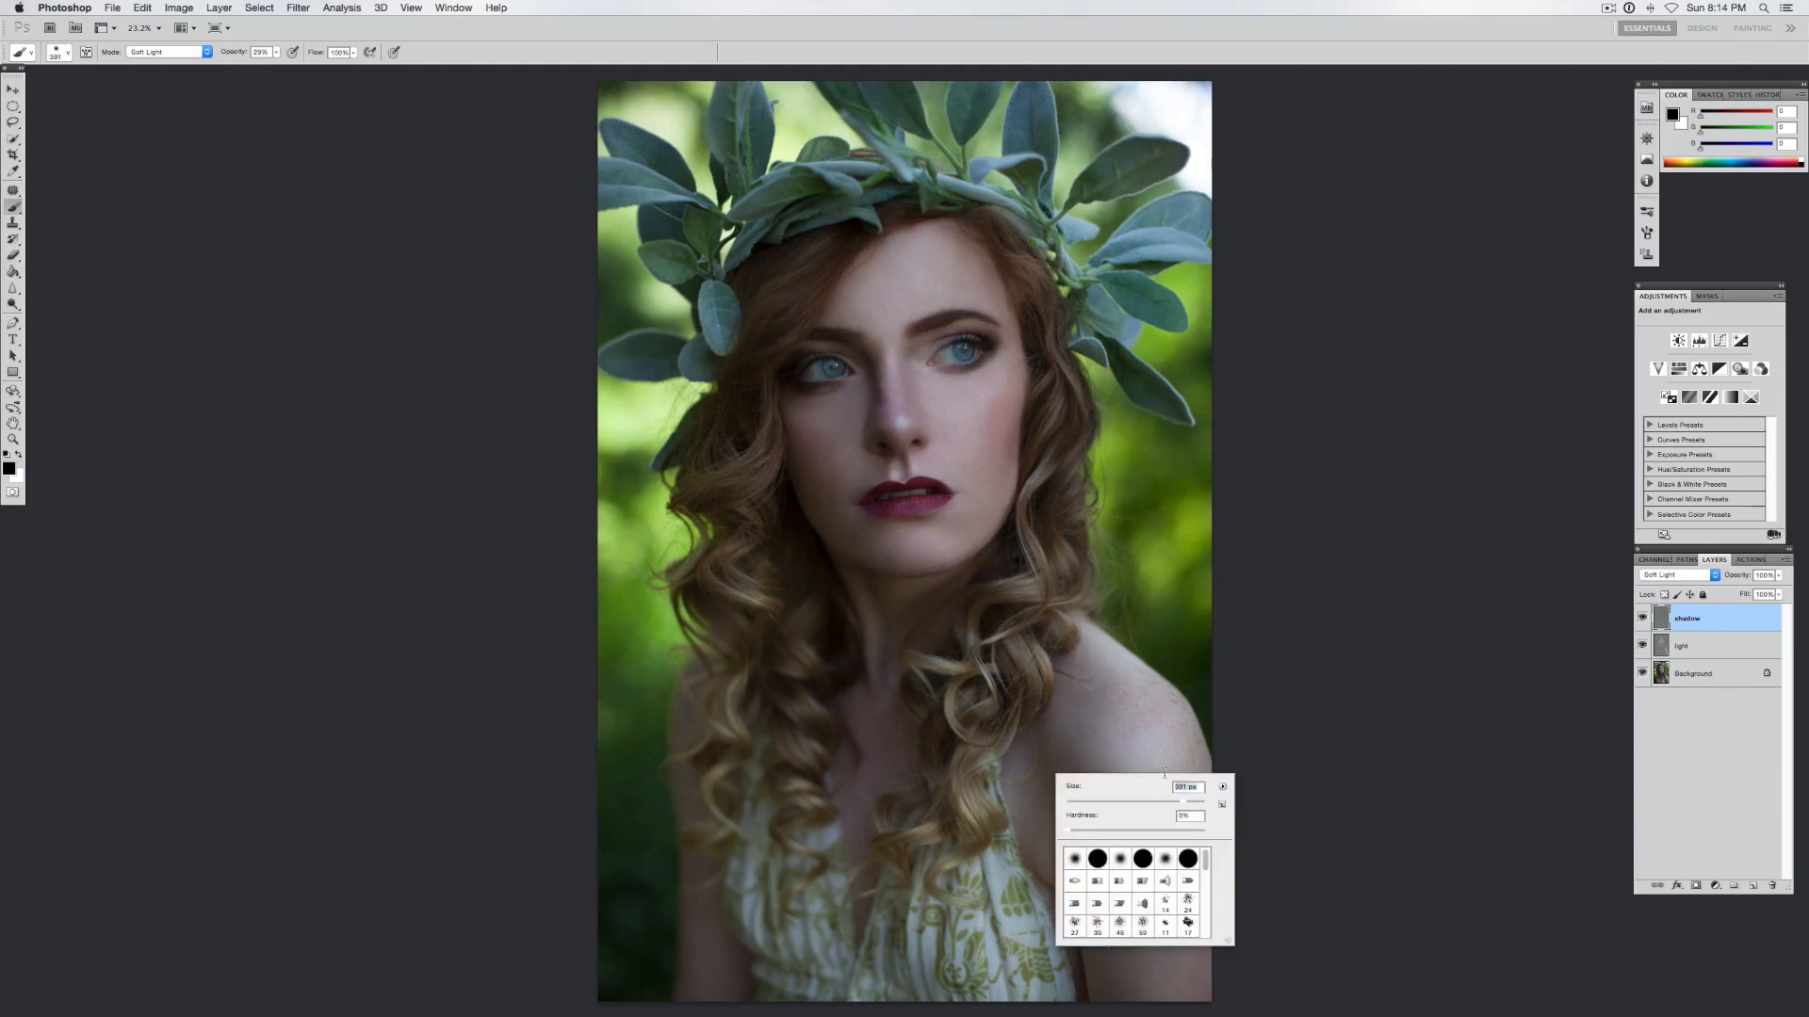
{"action": "left_click", "coordinate": [1058, 699]}
Step: Reduce the shadow layer's opacity to slightly over half
{"action": "left_click_drag", "start_coordinate": [1777, 575], "coordinate": [1743, 592]}
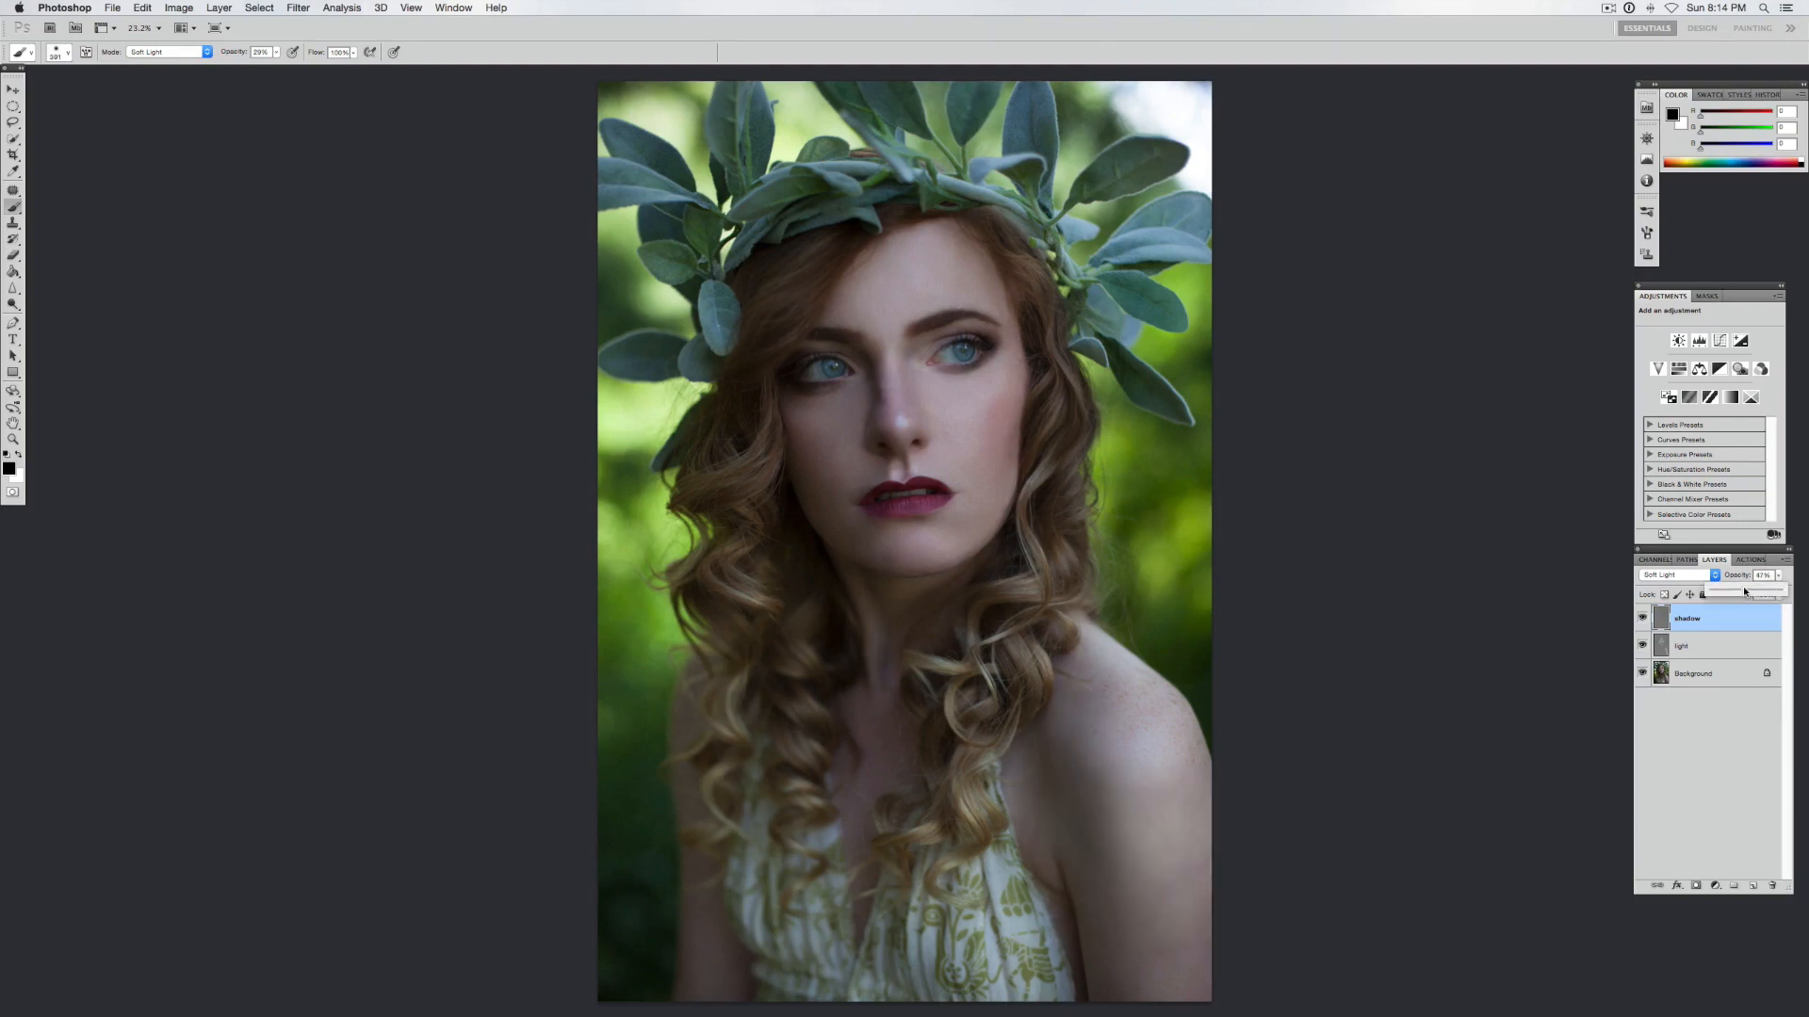
{"action": "left_click", "coordinate": [1741, 648]}
{"action": "left_click_drag", "start_coordinate": [1777, 575], "coordinate": [1754, 591]}
Step: Compare the photo with the shadow and light layers hidden and shown, and delete both layers
{"action": "left_click", "coordinate": [1647, 619]}
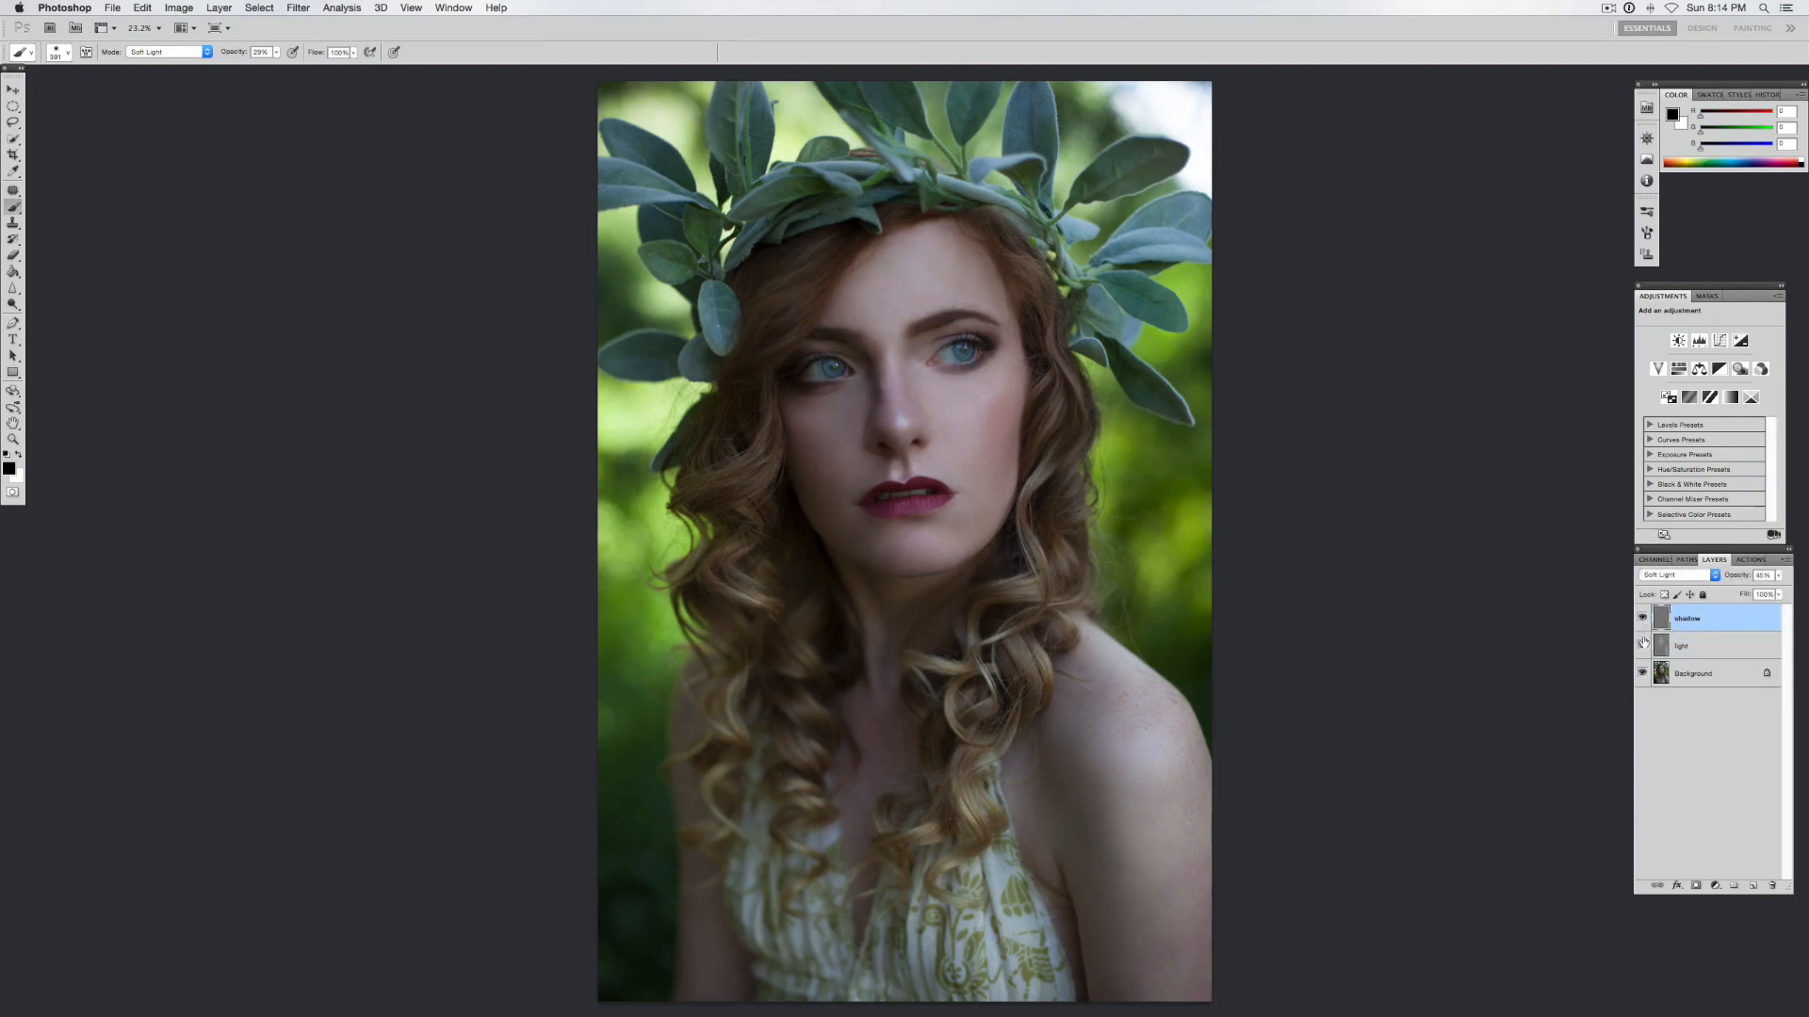
{"action": "left_click", "coordinate": [1643, 647]}
{"action": "left_click", "coordinate": [1643, 646]}
{"action": "left_click", "coordinate": [1717, 658]}
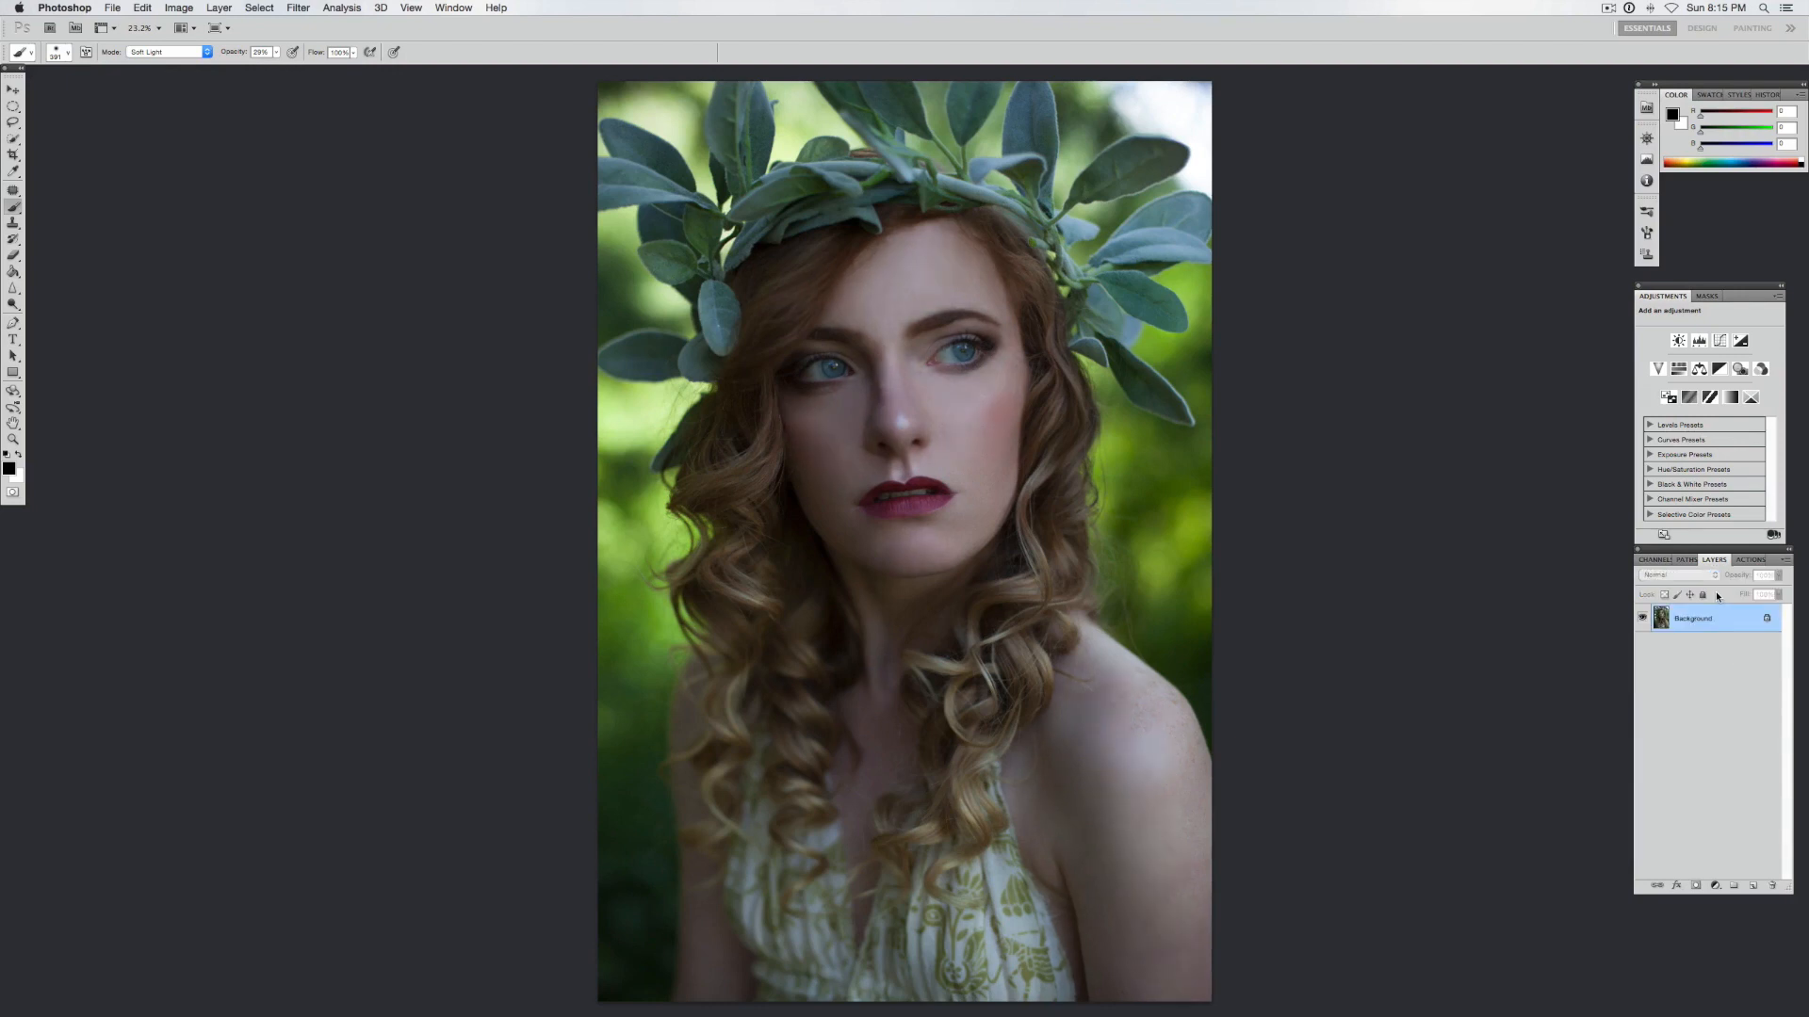
Step: Add a Curves adjustment layer with the midtones raised to brighten the photo, and invert its mask to black
{"action": "left_click", "coordinate": [1719, 342]}
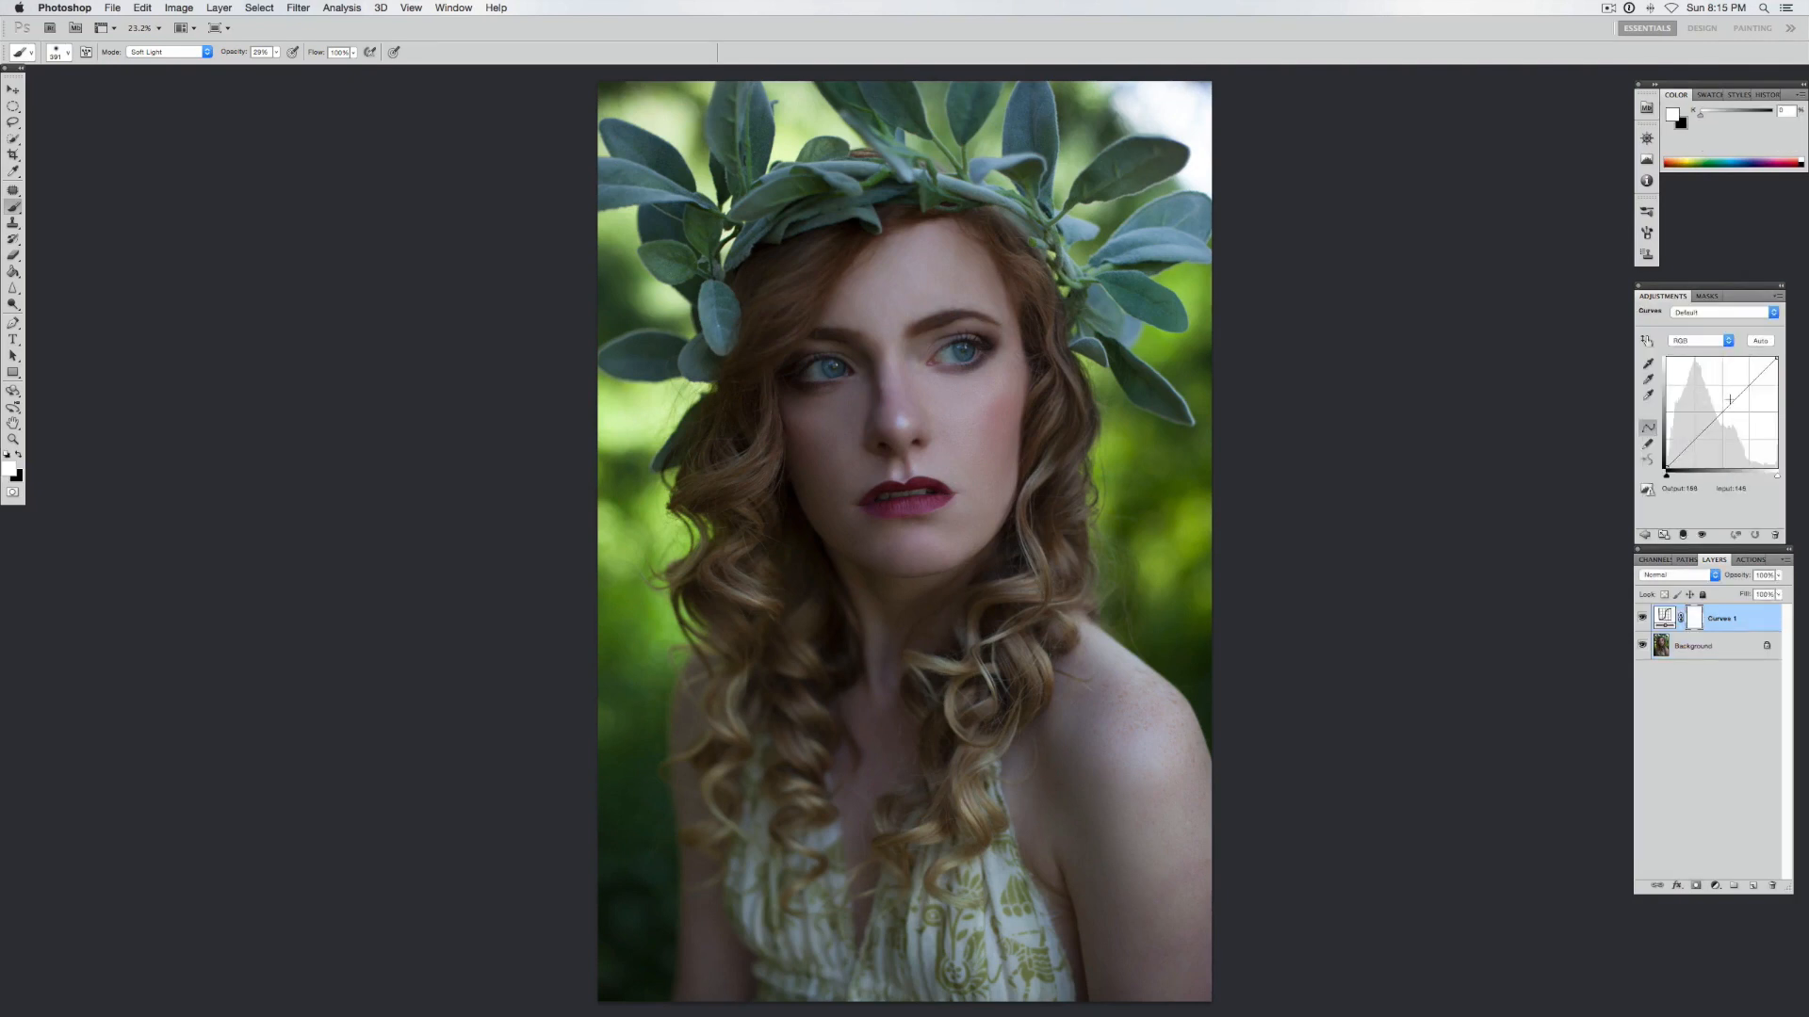
{"action": "left_click_drag", "start_coordinate": [1721, 407], "coordinate": [1711, 402]}
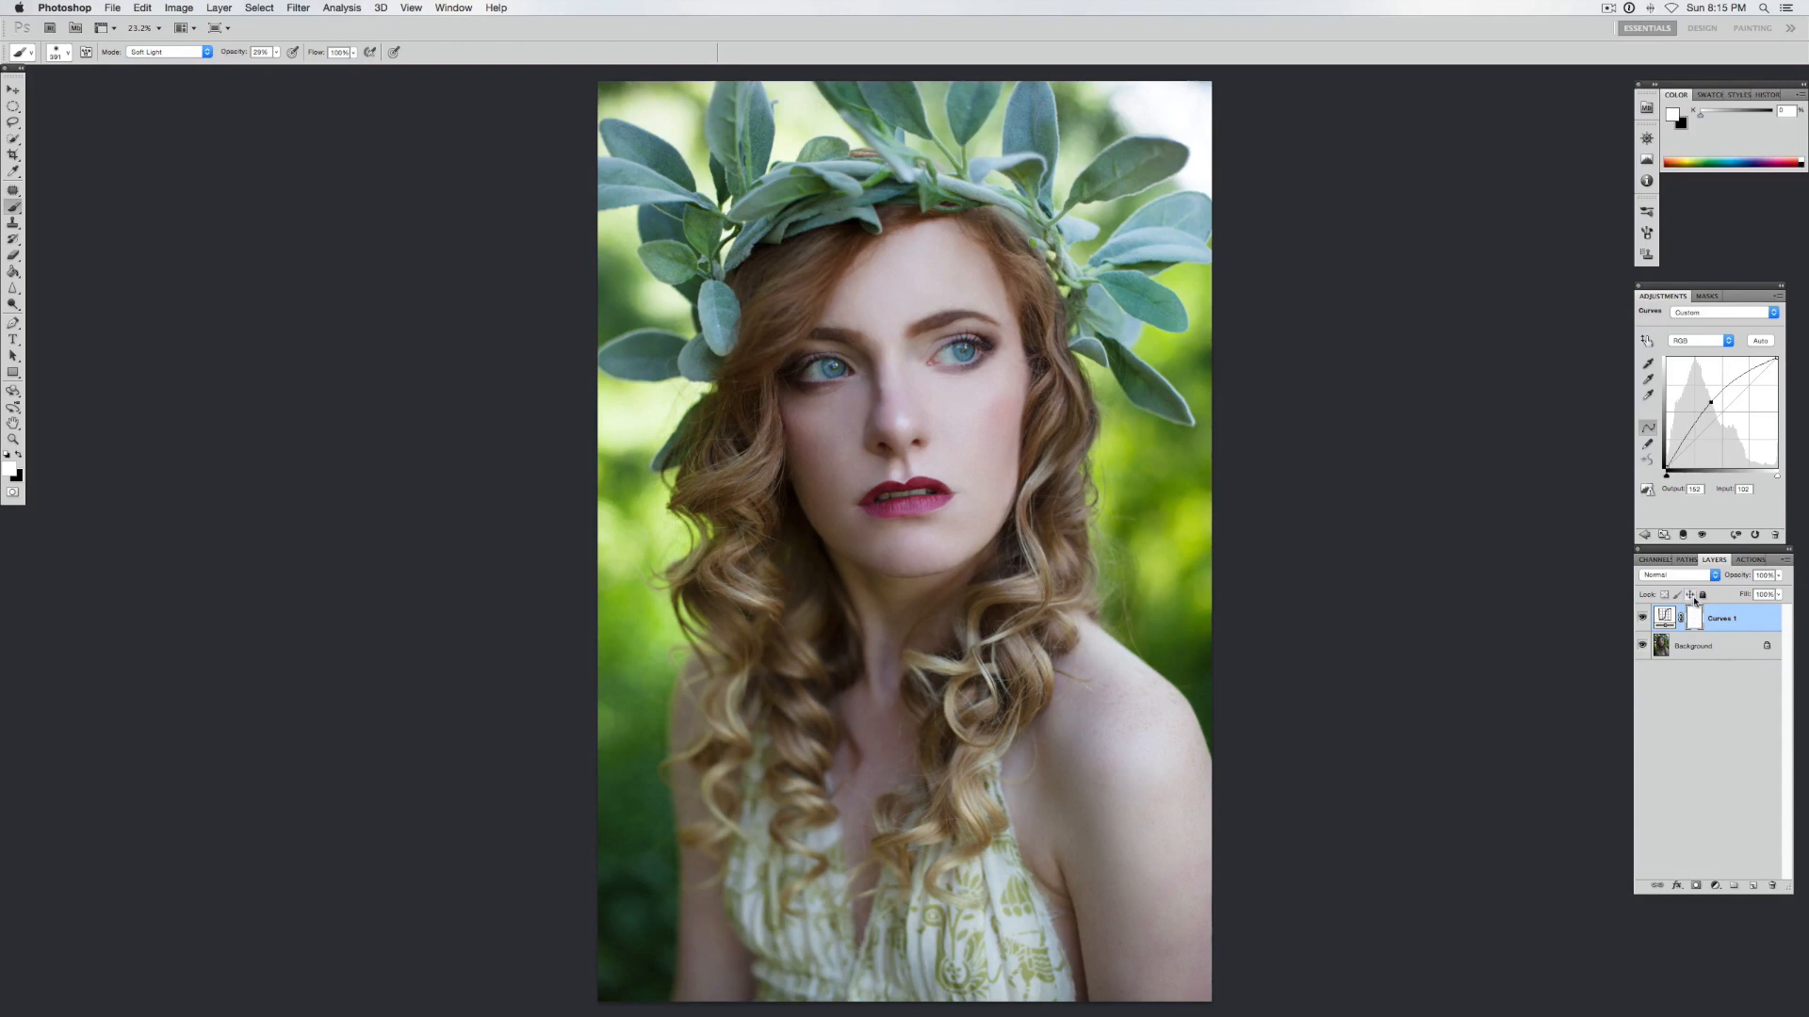
{"action": "left_click", "coordinate": [1695, 619]}
{"action": "key", "text": "super+i"}
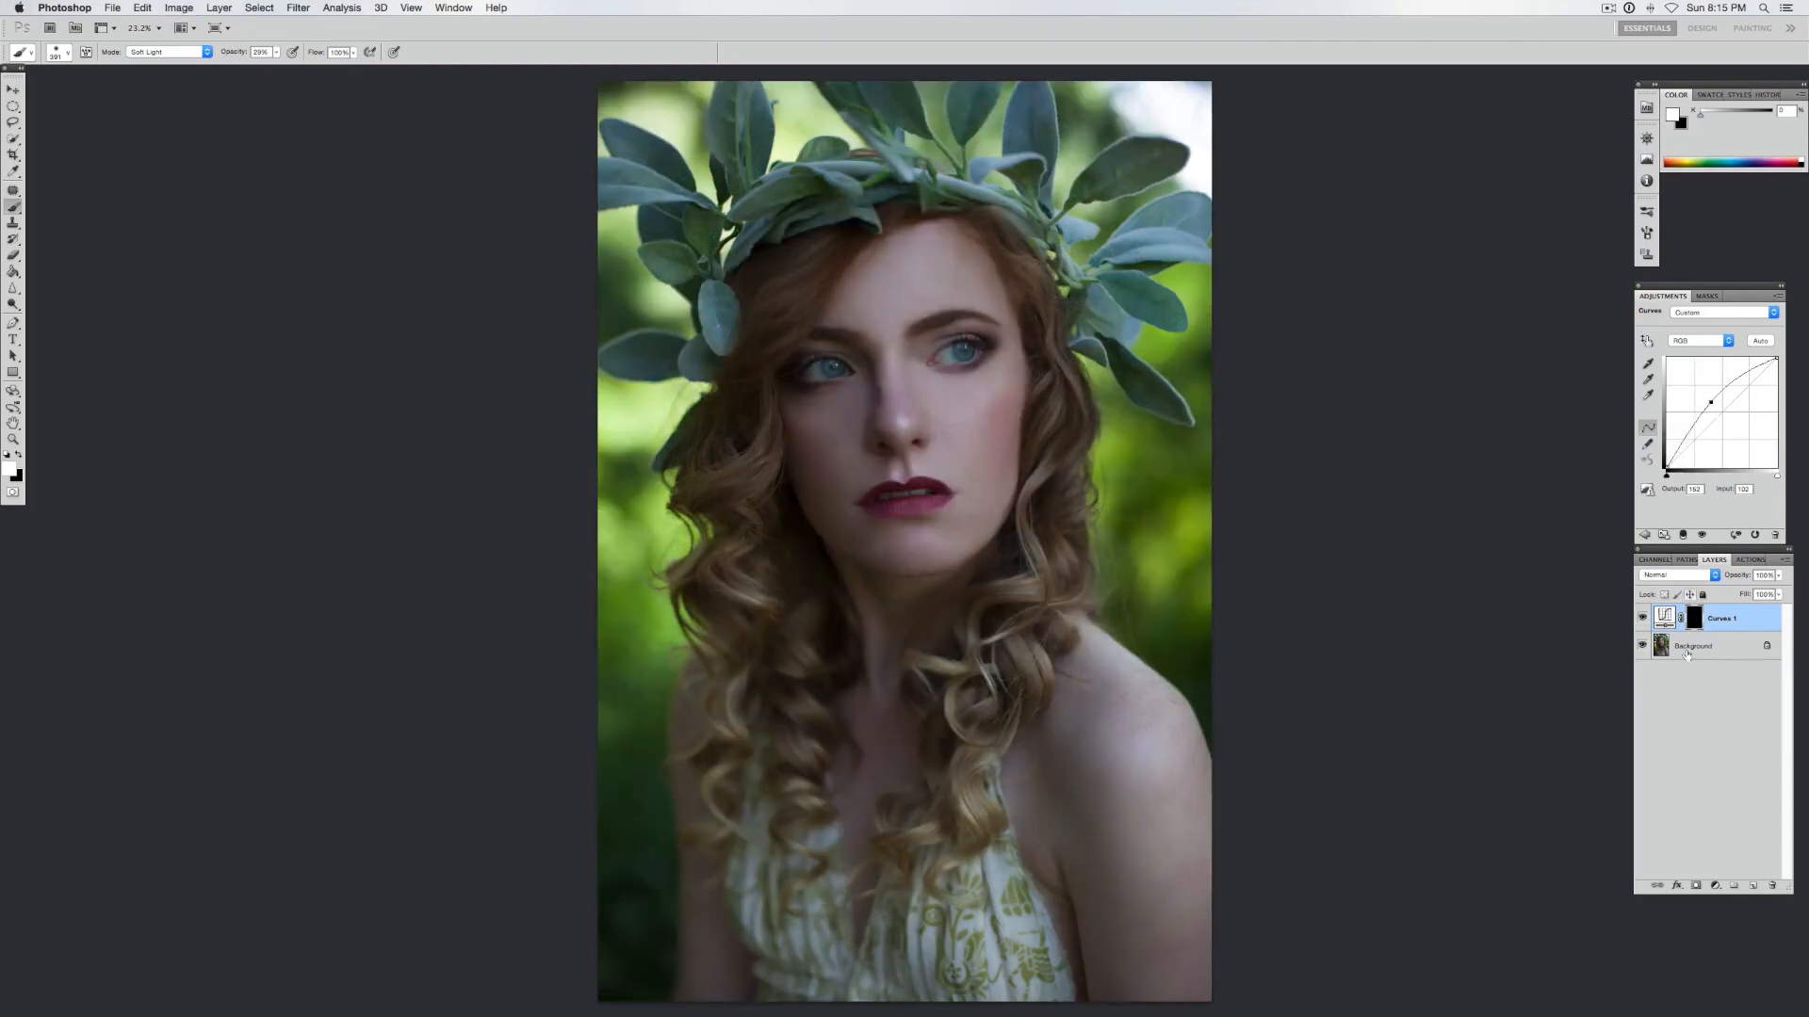
Step: Add a second Curves adjustment layer with the midtones lowered to darken the photo, and invert its mask to black
{"action": "left_click", "coordinate": [1716, 888]}
{"action": "left_click", "coordinate": [1741, 879]}
{"action": "left_click_drag", "start_coordinate": [1725, 416], "coordinate": [1730, 426]}
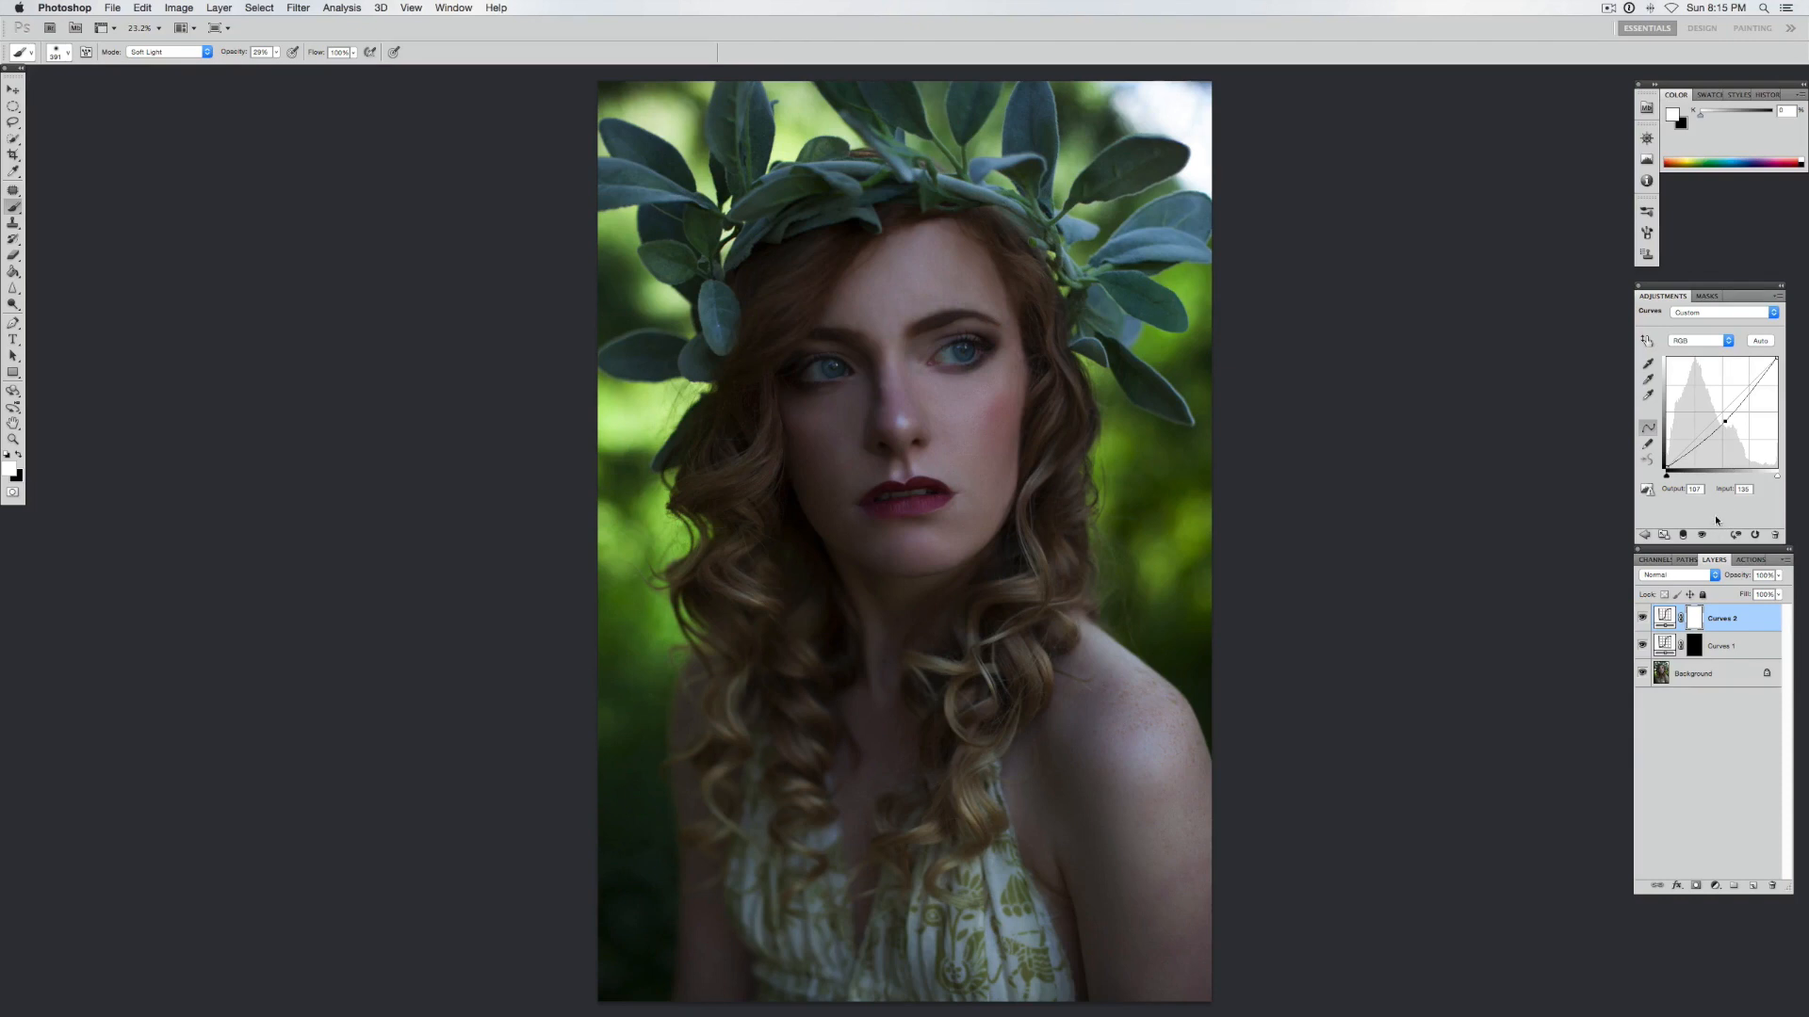
{"action": "key", "text": "ctrl+i"}
Step: Select the Curves 1 layer and set the Brush to Normal mode with a low opacity
{"action": "left_click", "coordinate": [1712, 650]}
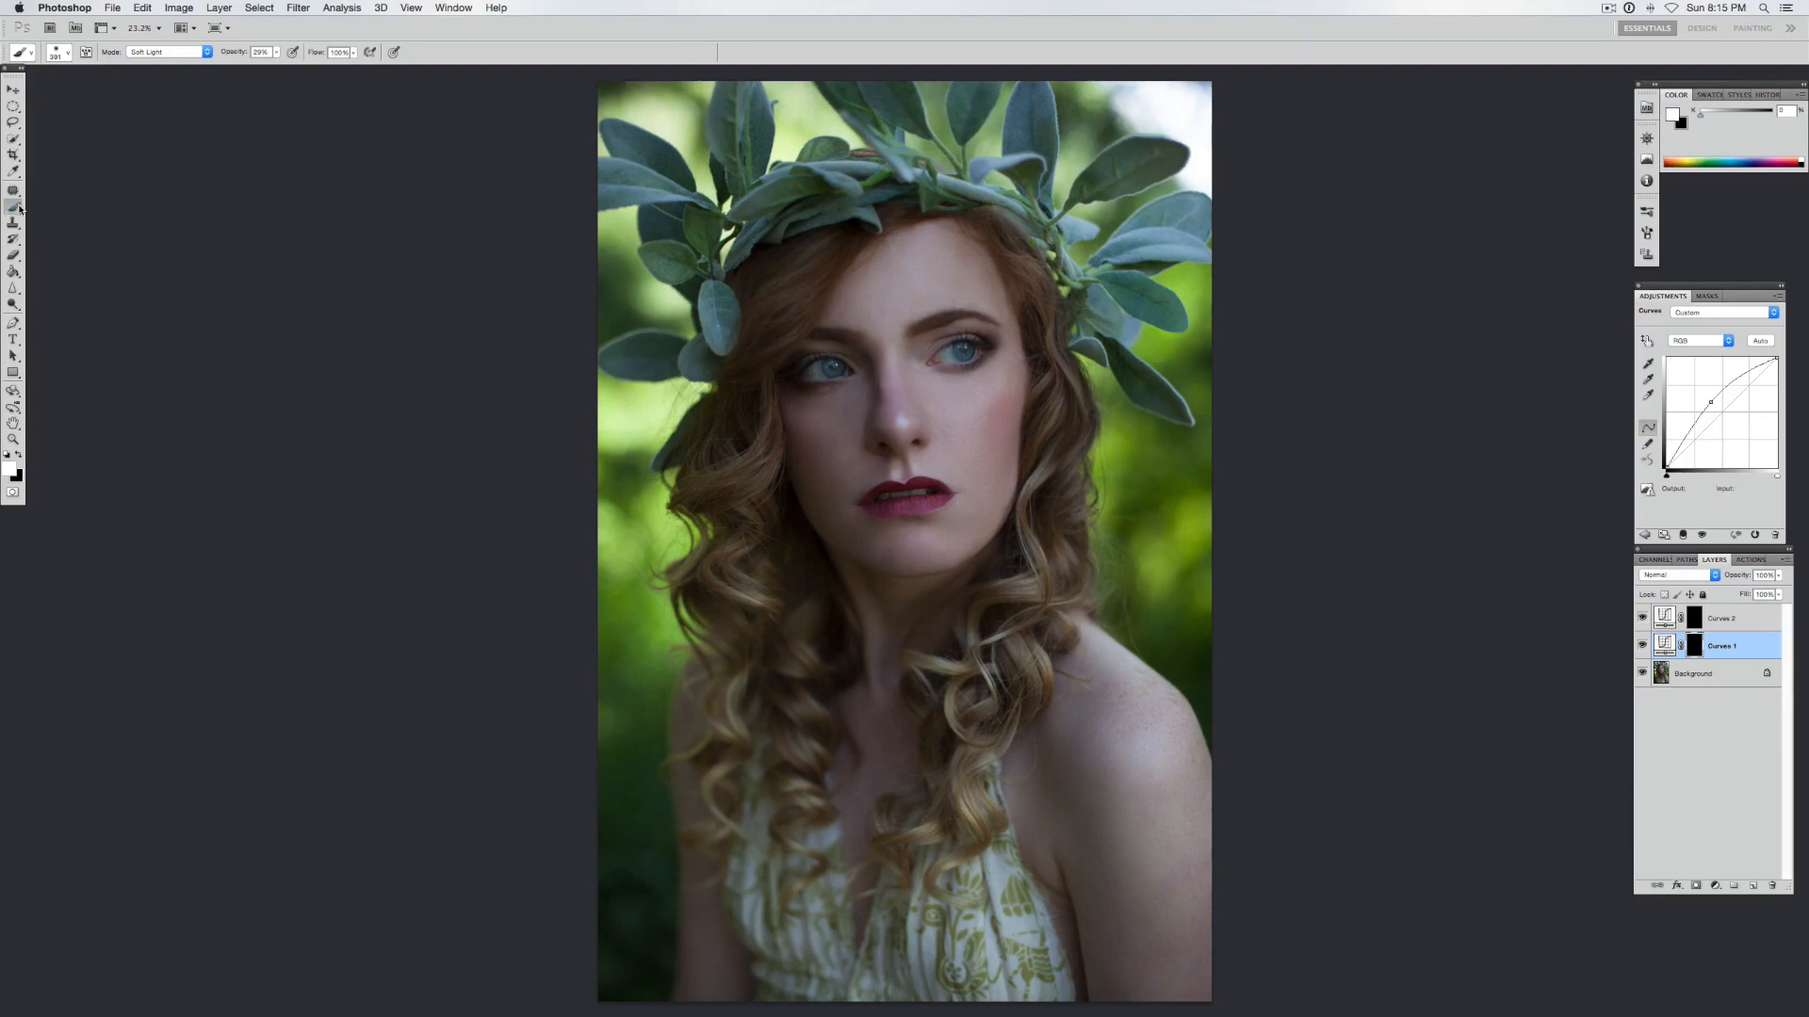
{"action": "left_click", "coordinate": [171, 52]}
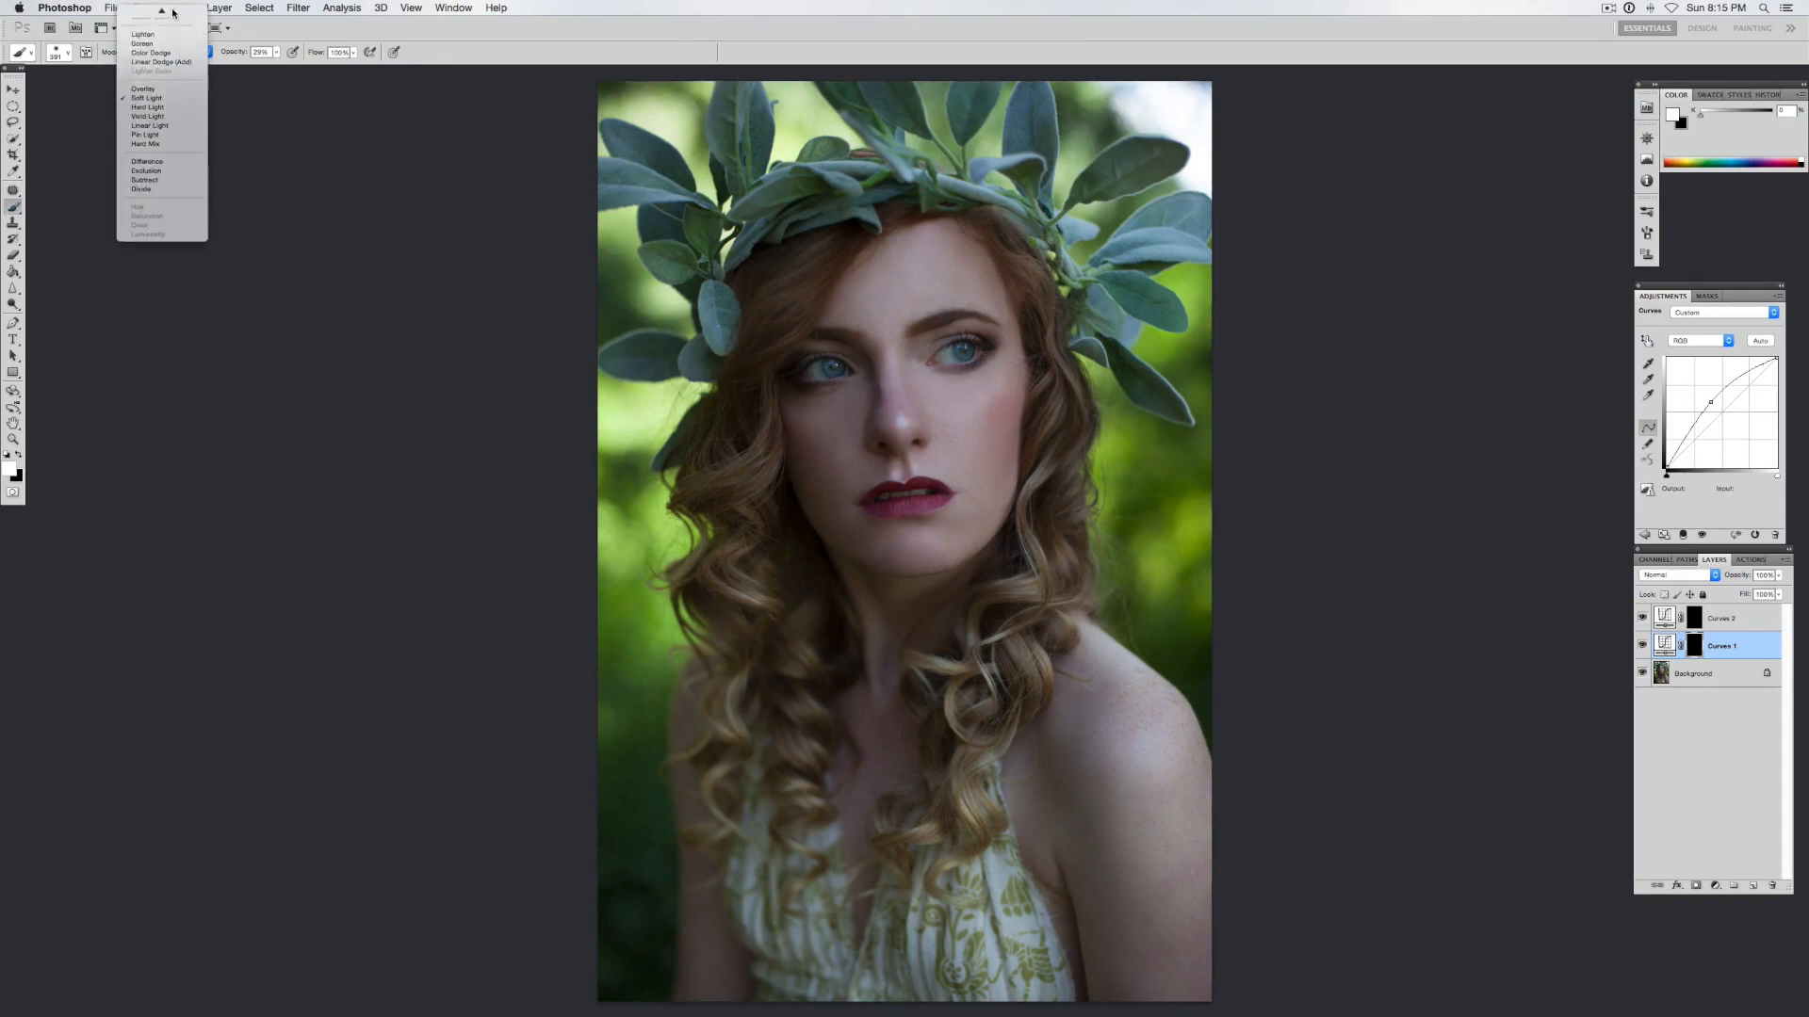
{"action": "left_click", "coordinate": [170, 12]}
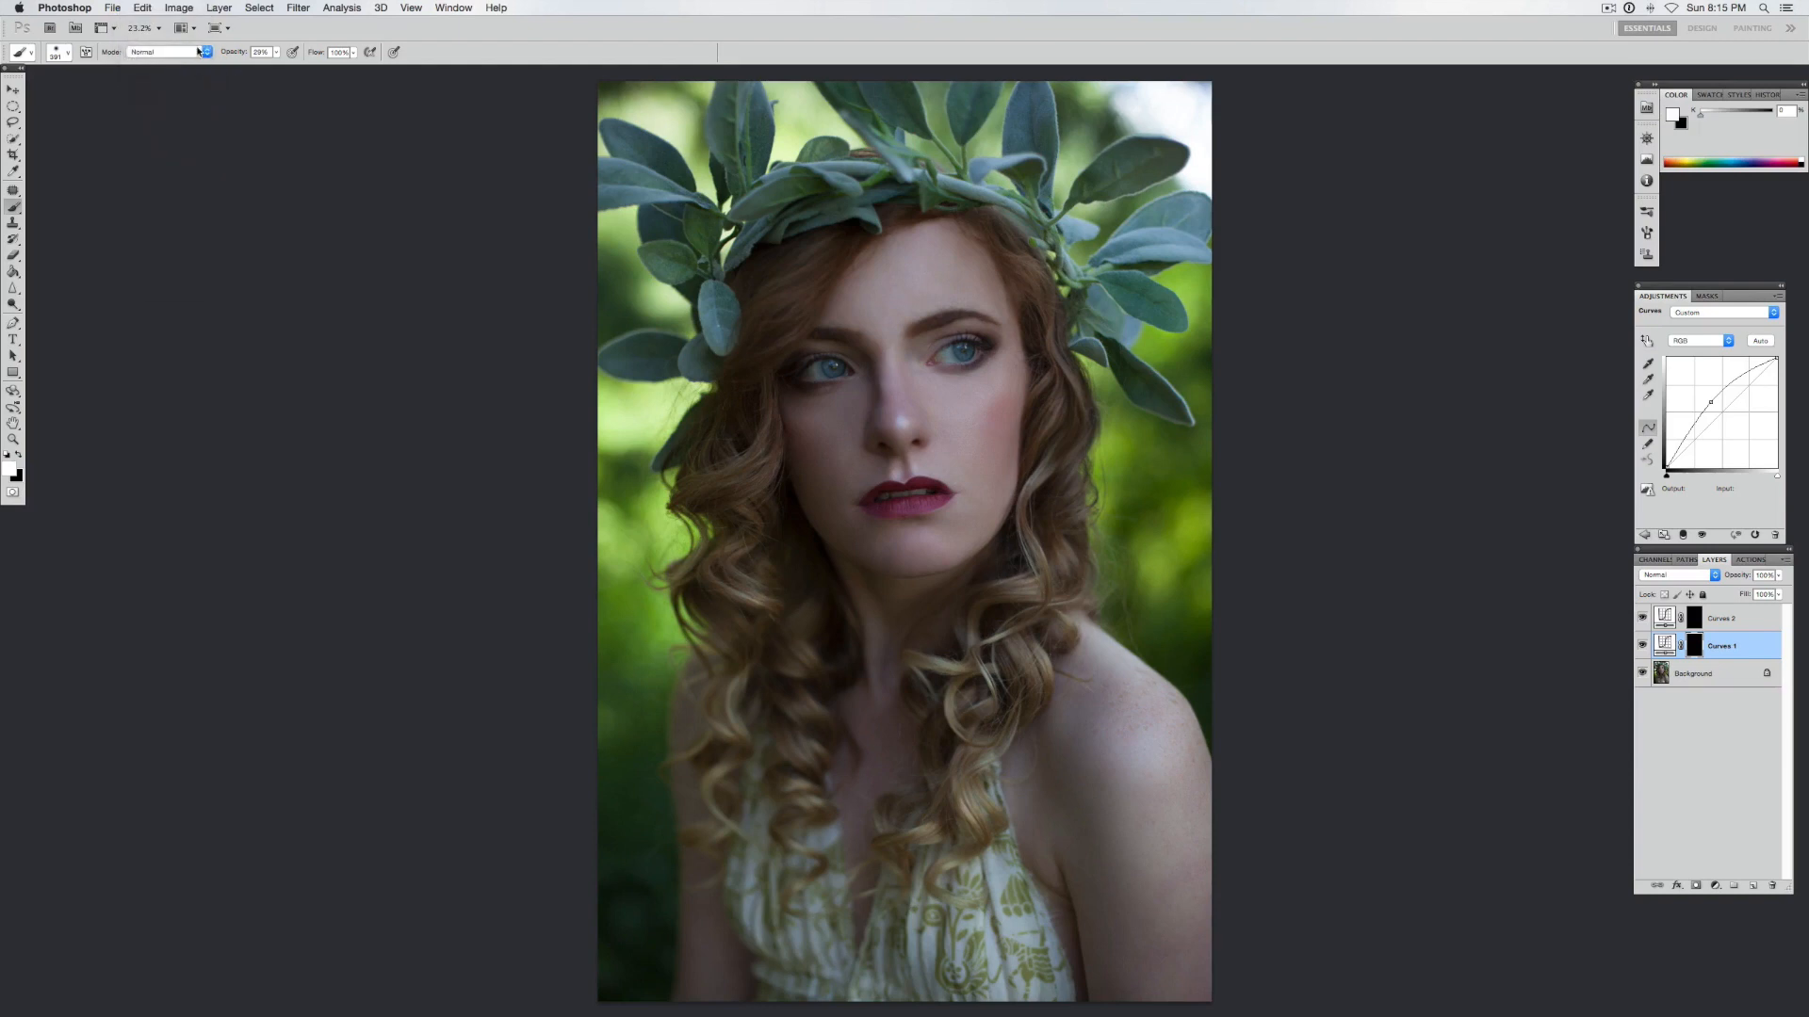
{"action": "left_click", "coordinate": [277, 53]}
Step: Paint white on the Curves 1 mask over the forehead and, with a smaller brush, along the bridge of the nose
{"action": "left_click", "coordinate": [857, 300]}
{"action": "left_click_drag", "start_coordinate": [852, 300], "coordinate": [945, 263]}
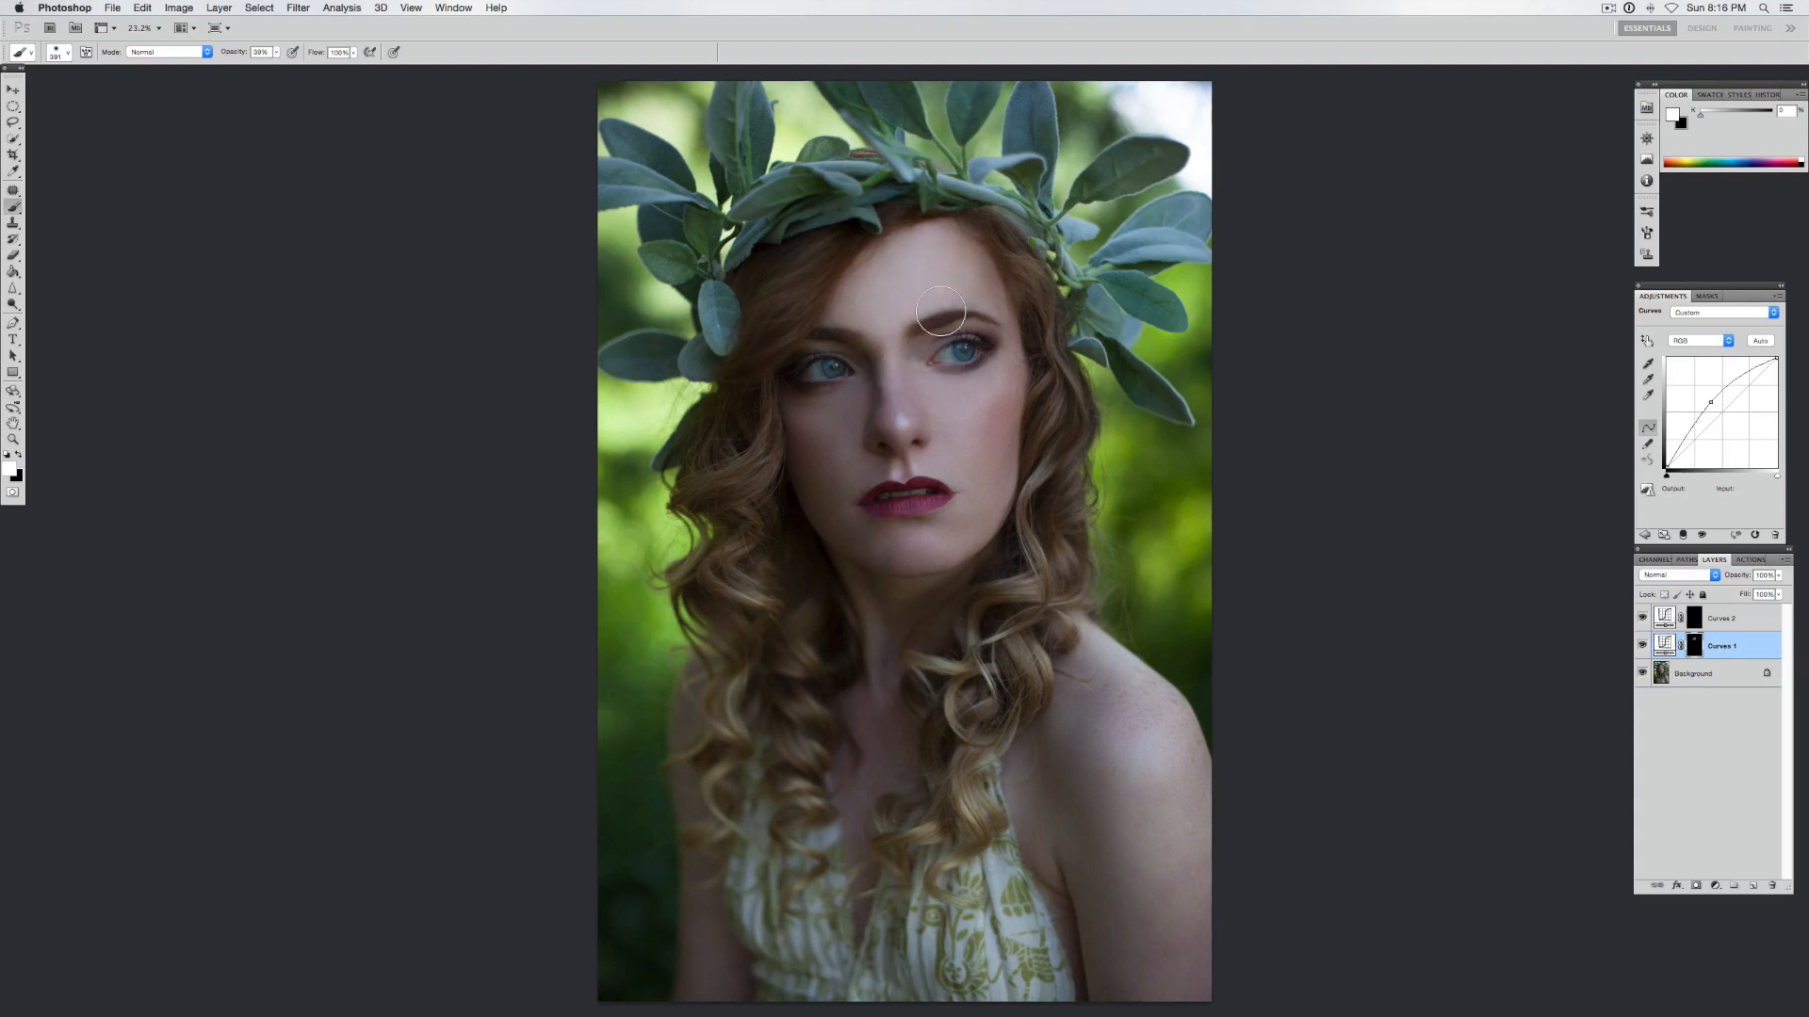
{"action": "right_click", "coordinate": [954, 299]}
{"action": "left_click", "coordinate": [1062, 321]}
{"action": "left_click_drag", "start_coordinate": [889, 341], "coordinate": [896, 411]}
Step: Enlarge the brush and reveal the Curves 1 brightening across the right-hand cheekbone
{"action": "right_click", "coordinate": [1002, 420]}
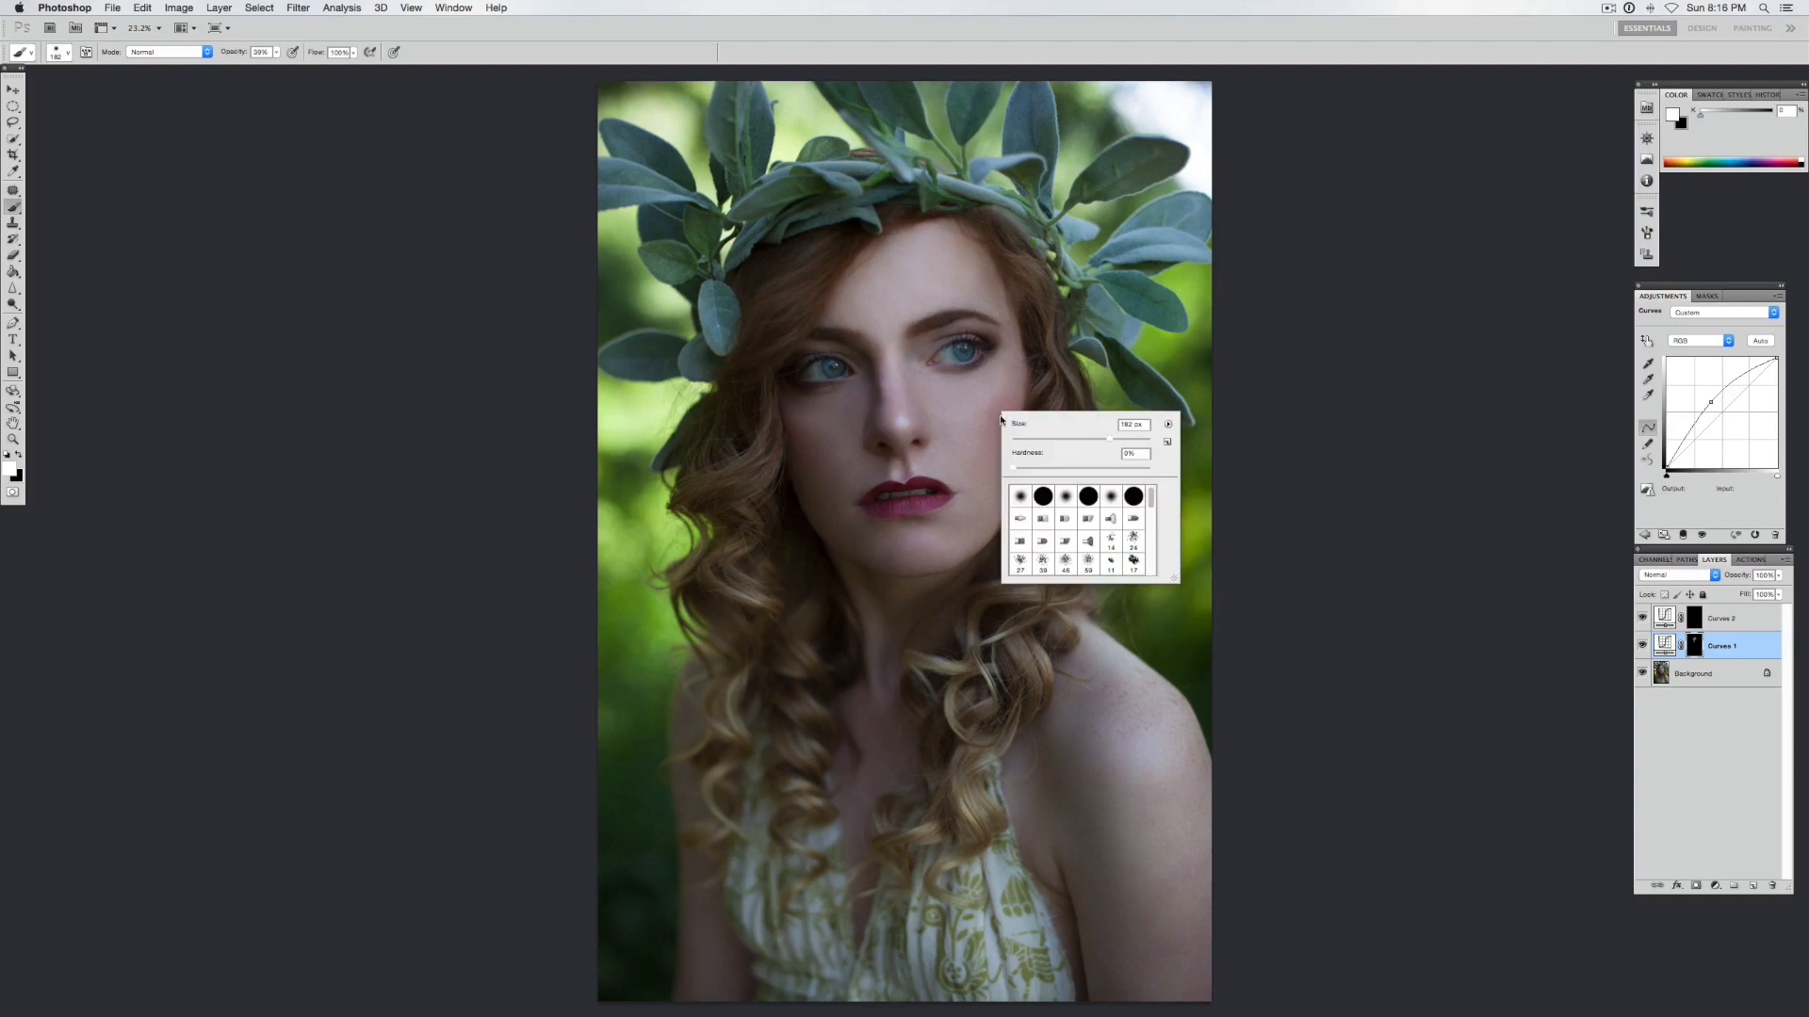
{"action": "left_click", "coordinate": [1129, 440]}
{"action": "left_click_drag", "start_coordinate": [1022, 390], "coordinate": [963, 411]}
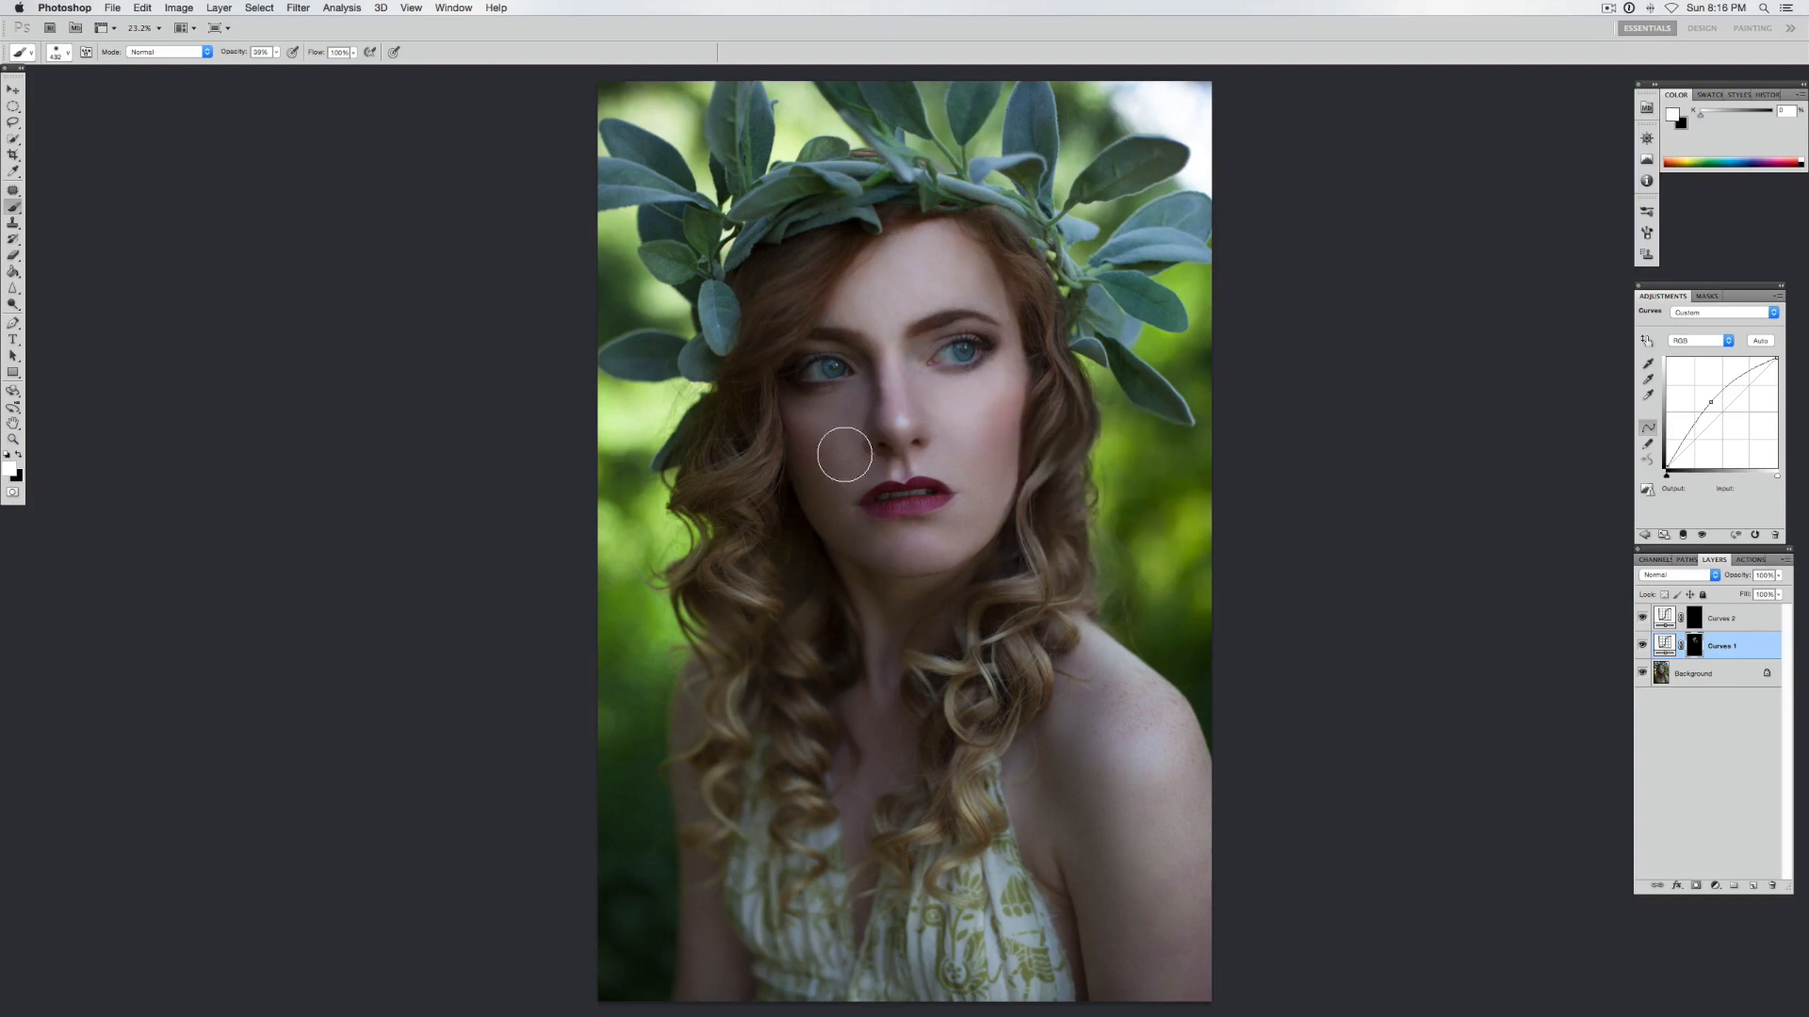
{"action": "right_click", "coordinate": [1010, 416]}
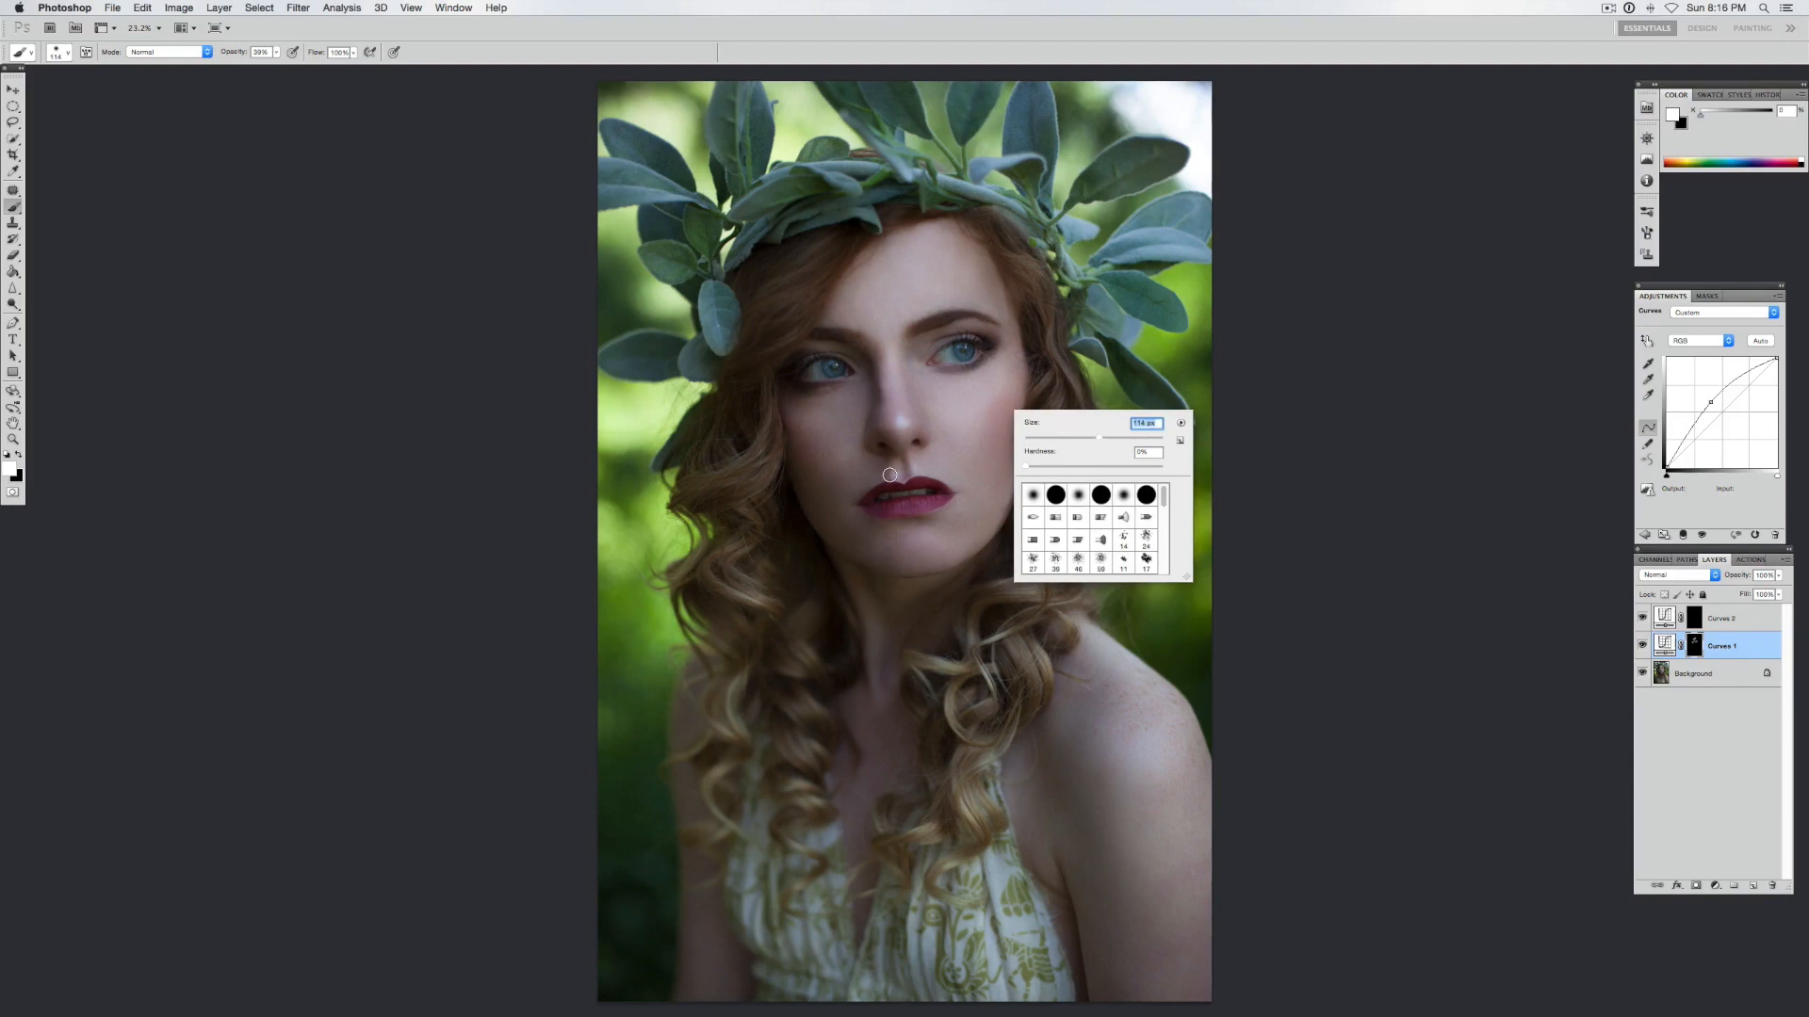
{"action": "key", "text": "Return"}
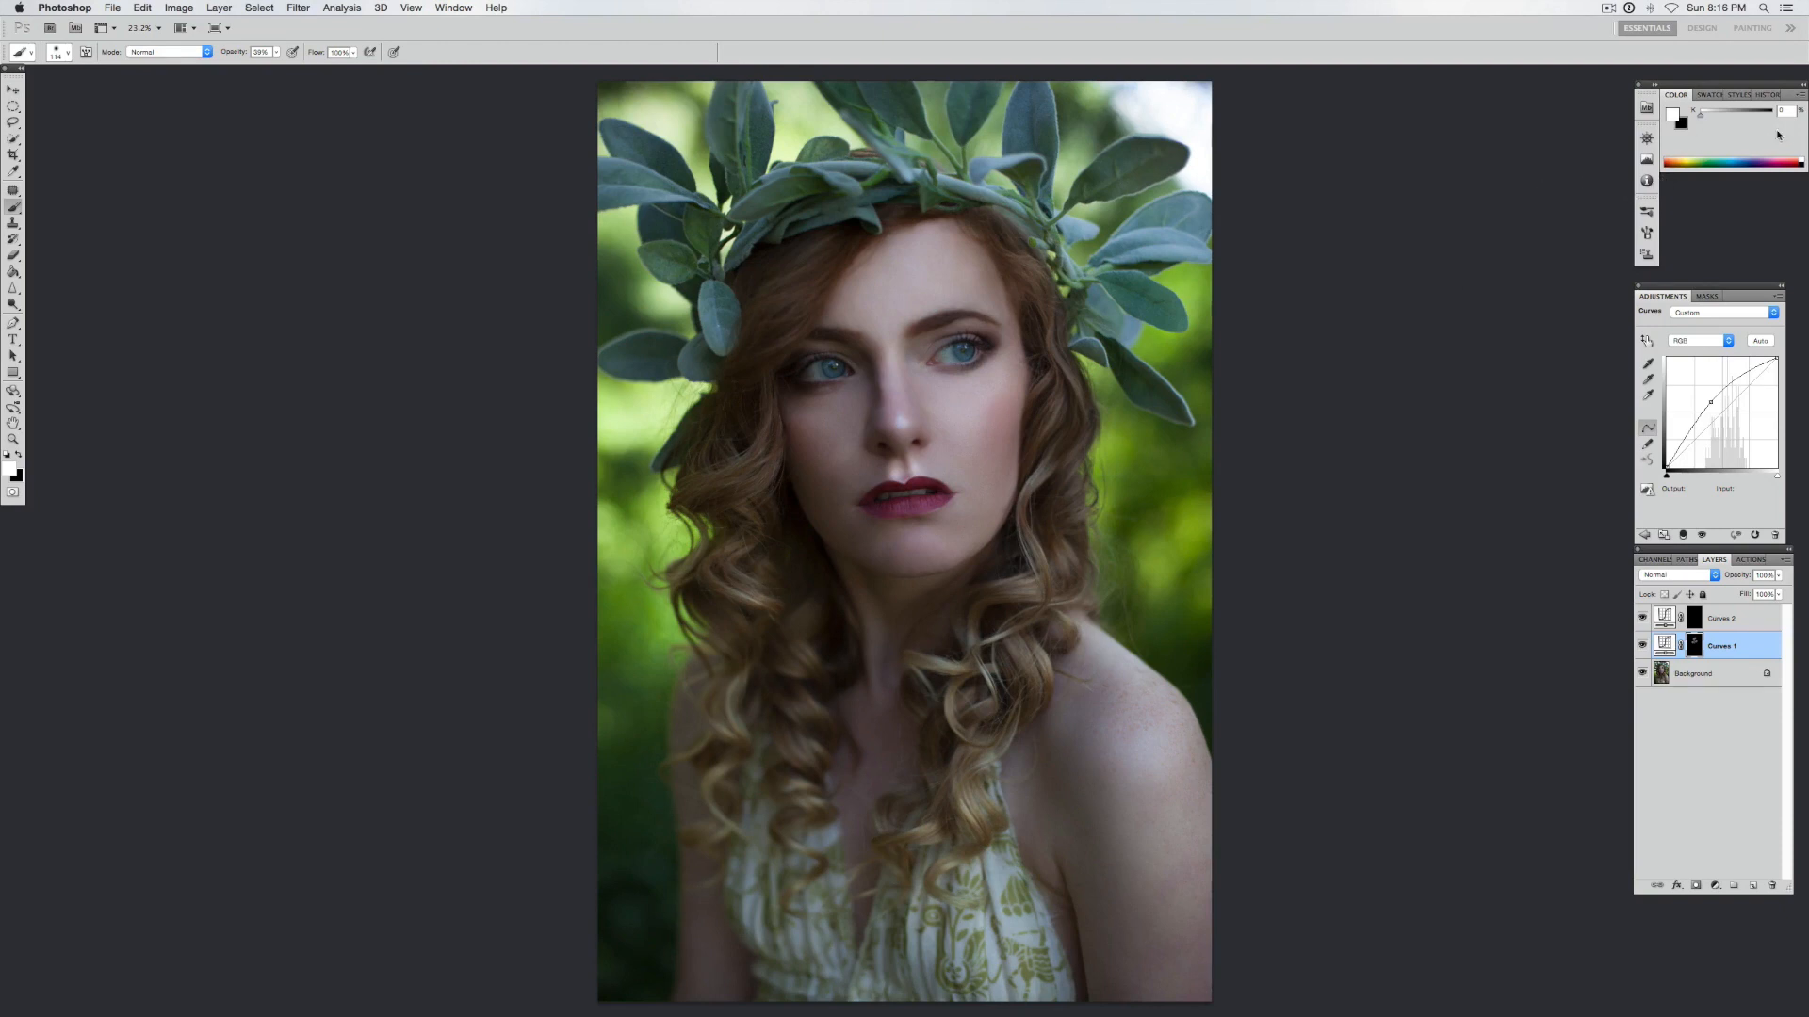
{"action": "left_click", "coordinate": [1766, 95]}
{"action": "left_click", "coordinate": [1668, 216]}
Step: Shrink the brush and brighten the upper lip's edge, the inner eye corner and both irises on the Curves 1 mask
{"action": "right_click", "coordinate": [979, 511]}
{"action": "left_click_drag", "start_coordinate": [980, 520], "coordinate": [963, 518]}
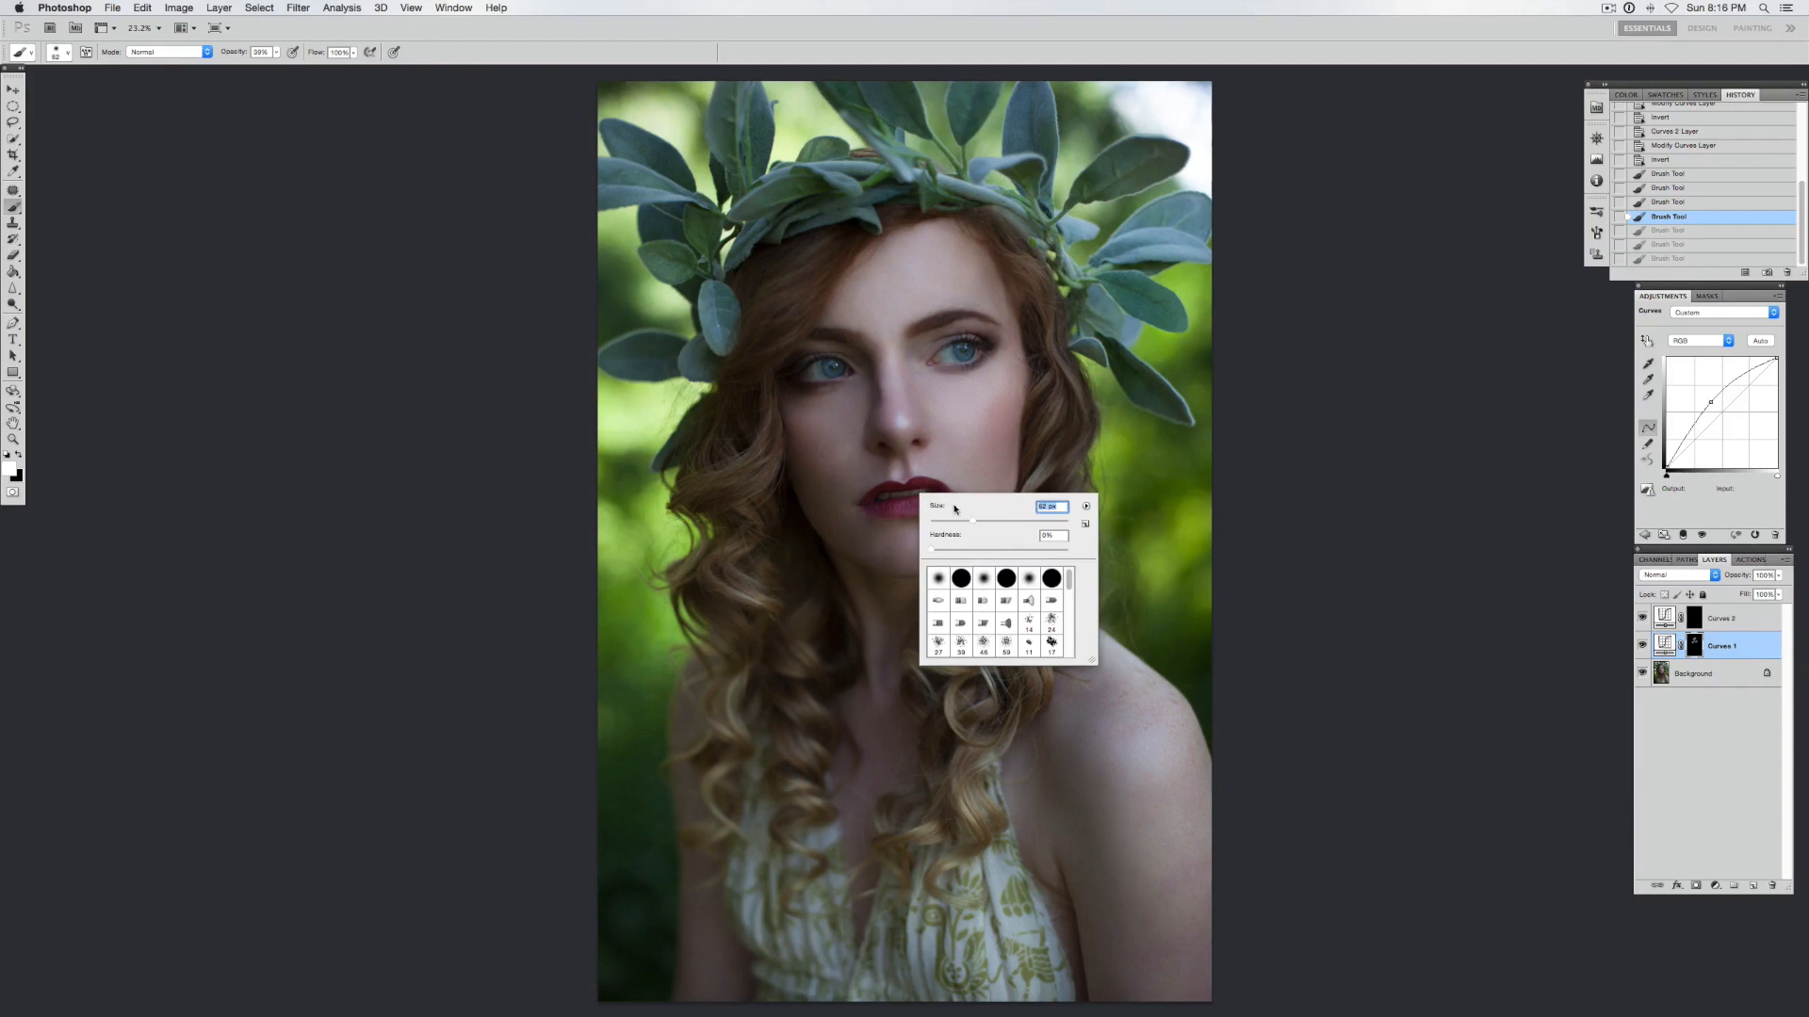
{"action": "key", "text": "Return"}
{"action": "left_click", "coordinate": [903, 479]}
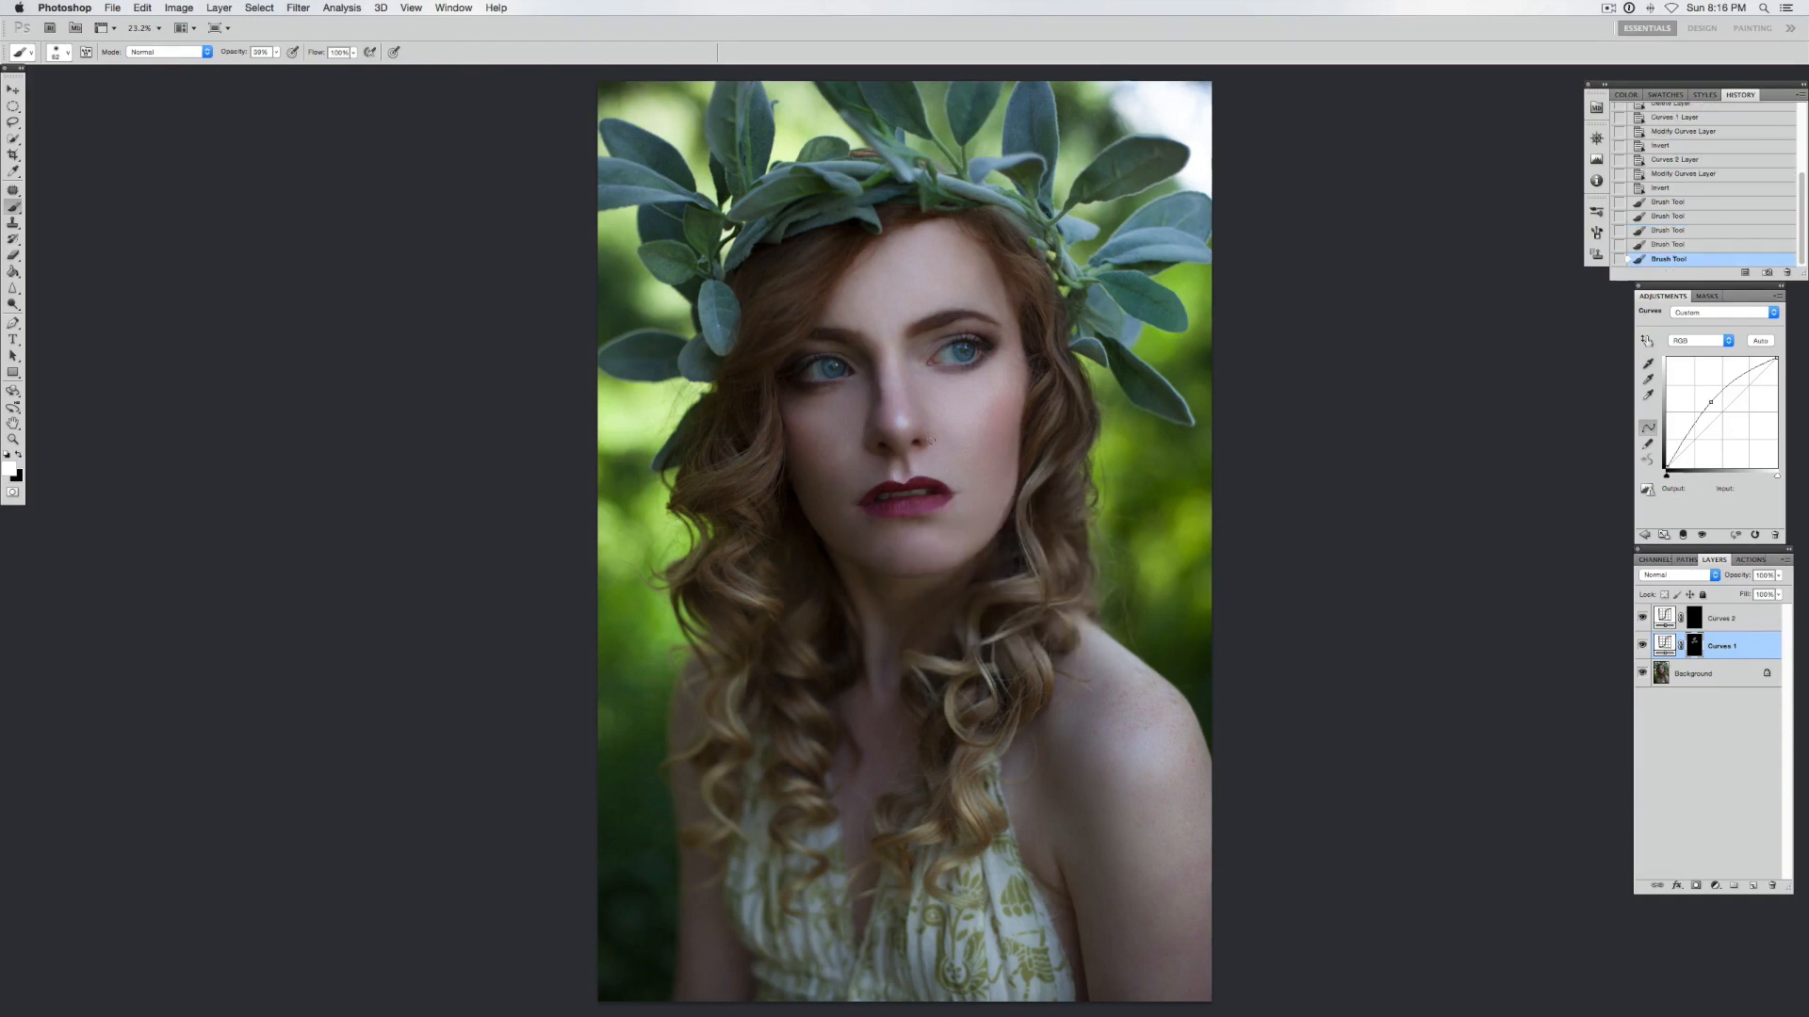
{"action": "left_click", "coordinate": [931, 360]}
{"action": "left_click", "coordinate": [967, 353]}
{"action": "left_click", "coordinate": [831, 368]}
Step: Resize the brush and brighten the hair curls and the neck on the Curves 1 mask
{"action": "right_click", "coordinate": [941, 753]}
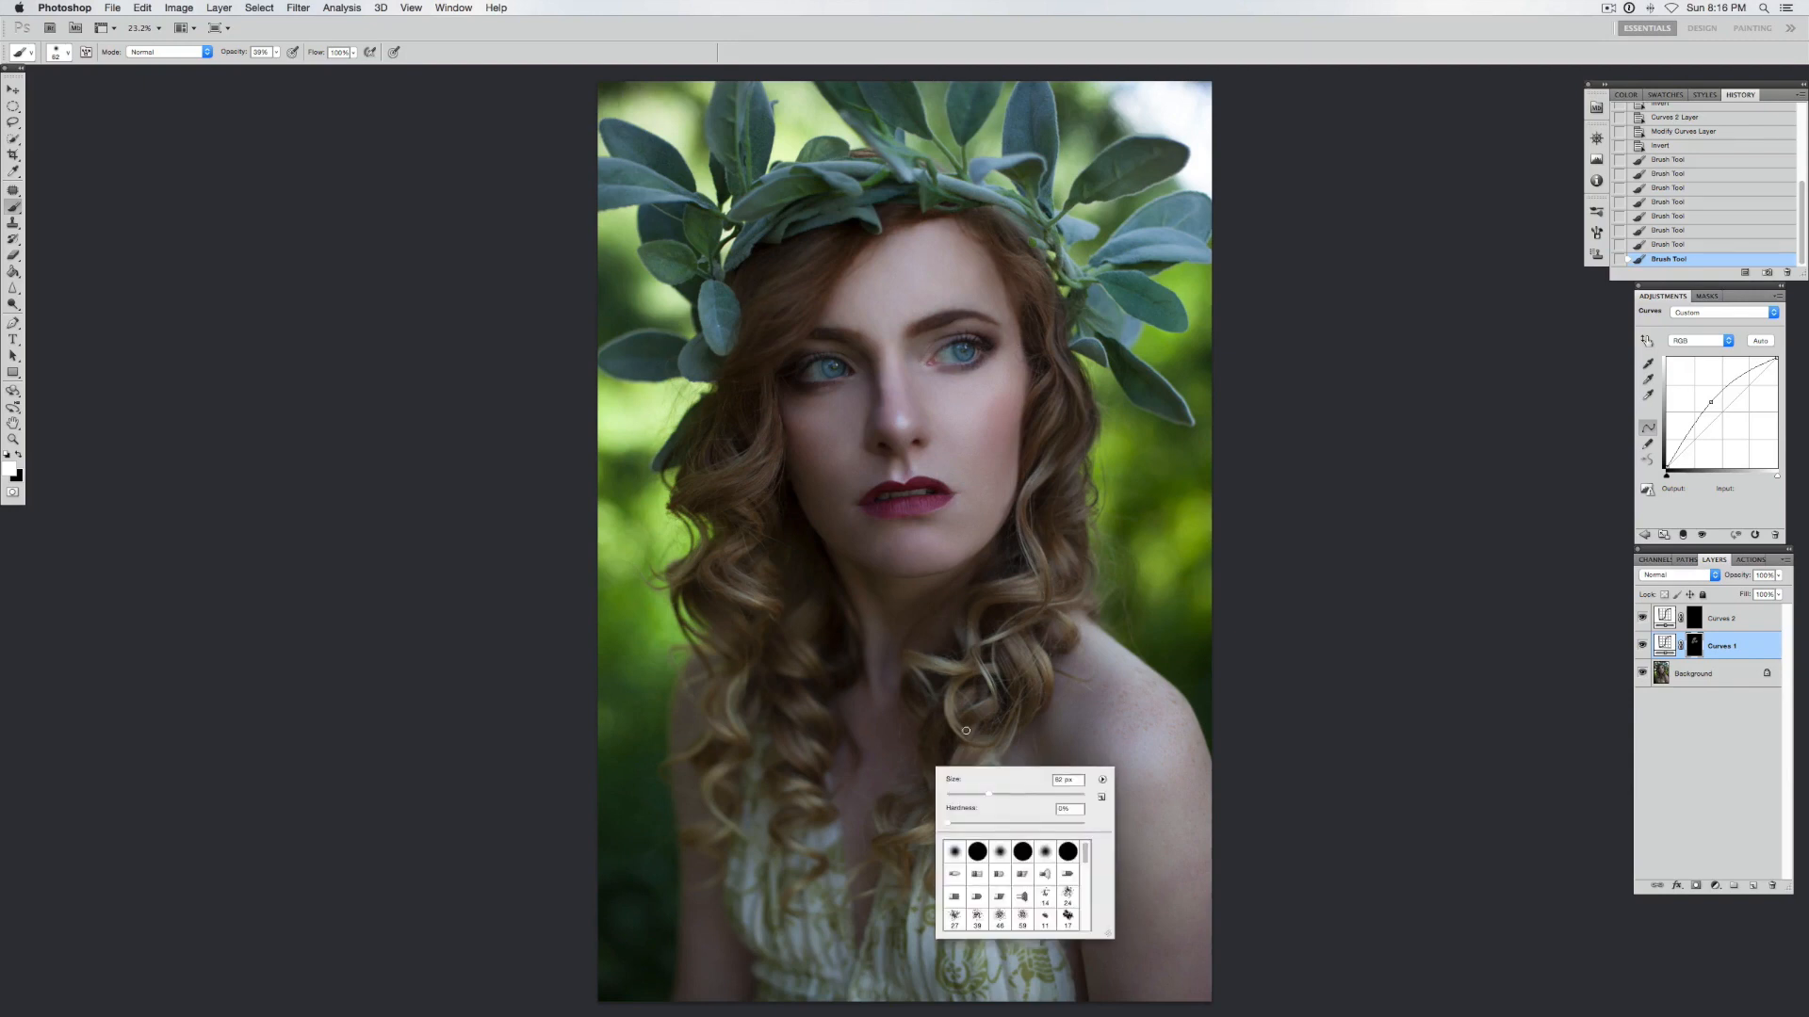
{"action": "mouse_move", "coordinate": [1028, 794]}
{"action": "left_mouse_down"}
{"action": "mouse_move", "coordinate": [896, 638]}
{"action": "mouse_move", "coordinate": [937, 676]}
{"action": "left_mouse_up"}
{"action": "left_click", "coordinate": [1028, 795]}
{"action": "key", "text": "Return"}
{"action": "left_click_drag", "start_coordinate": [857, 590], "coordinate": [886, 705]}
Step: Enlarge the brush to brighten the bare shoulder on the Curves 1 mask, and lower the Curves 1 layer's opacity
{"action": "right_click", "coordinate": [1197, 770]}
{"action": "left_click", "coordinate": [1295, 816]}
{"action": "mouse_move", "coordinate": [1144, 740]}
{"action": "left_mouse_down"}
{"action": "mouse_move", "coordinate": [1125, 768]}
{"action": "mouse_move", "coordinate": [1161, 959]}
{"action": "left_mouse_up"}
{"action": "left_click_drag", "start_coordinate": [1779, 575], "coordinate": [1736, 612]}
Step: Select the Curves 2 layer, adjust the brush opacity, and darken the forehead's hairline and the hair on both sides of the face
{"action": "left_click", "coordinate": [1730, 620]}
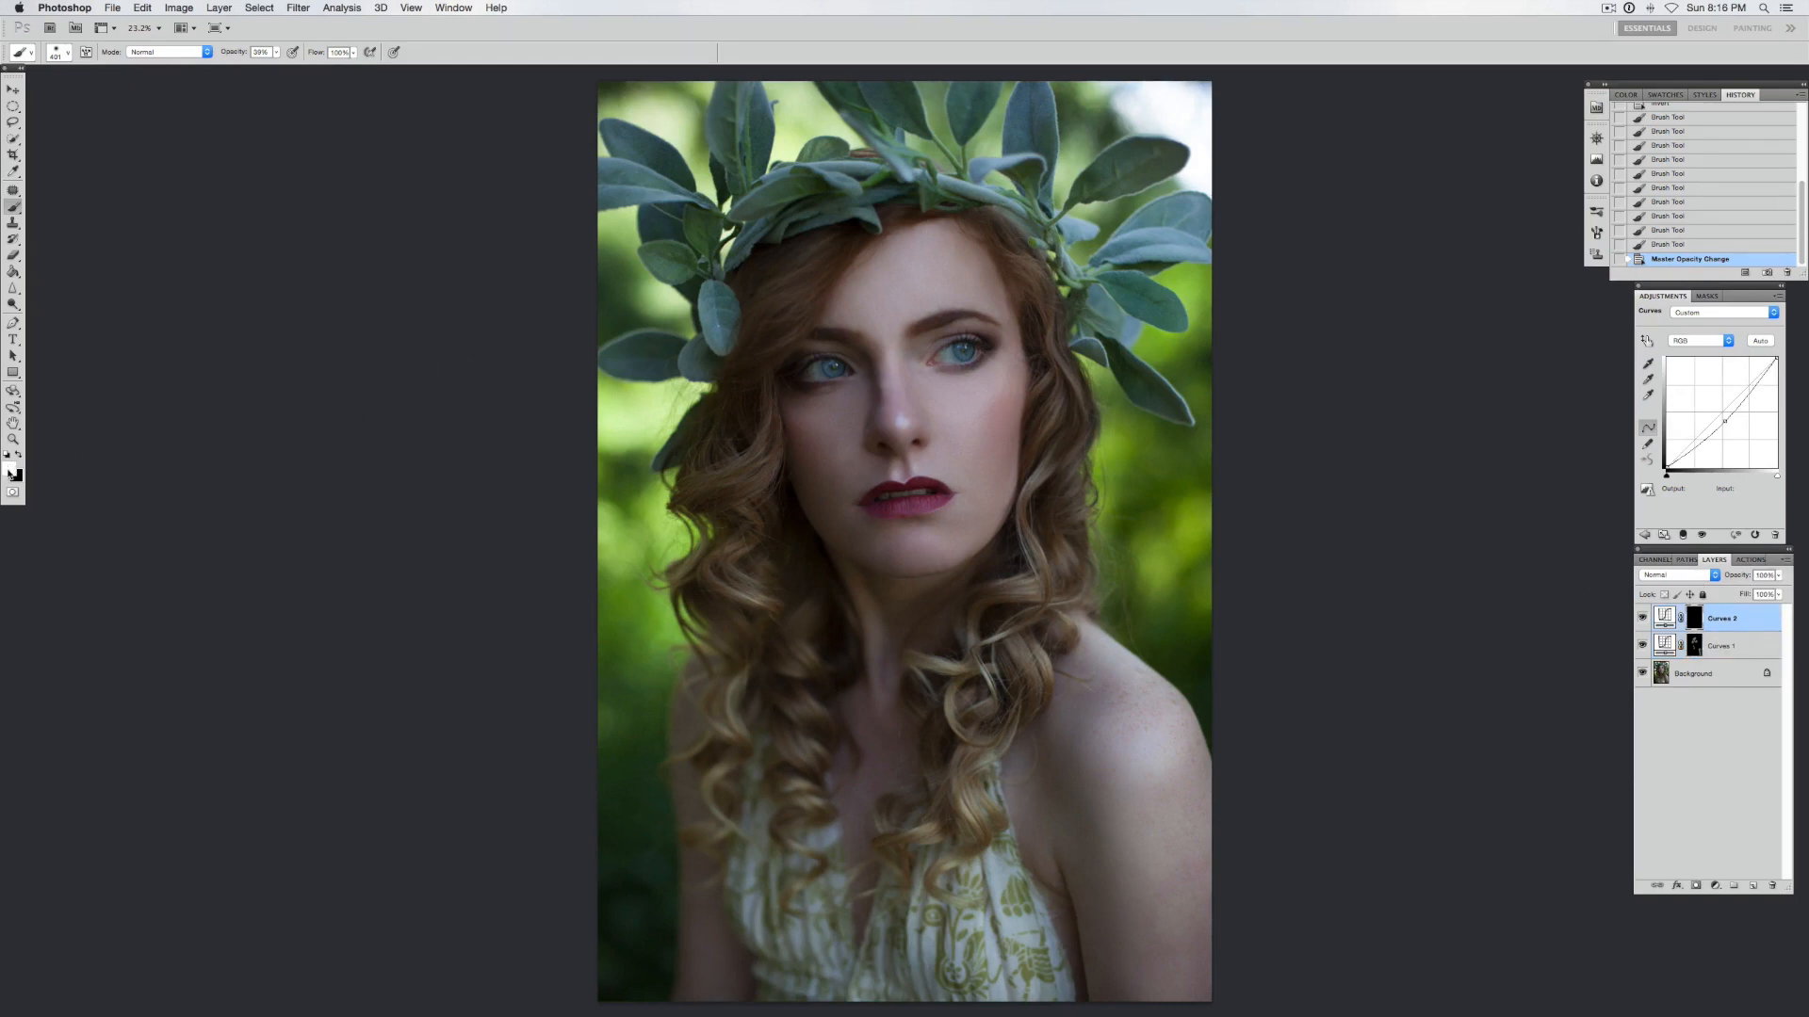
{"action": "key", "text": "x"}
{"action": "left_click", "coordinate": [276, 52]}
{"action": "mouse_move", "coordinate": [974, 235]}
{"action": "left_mouse_down"}
{"action": "mouse_move", "coordinate": [990, 250]}
{"action": "mouse_move", "coordinate": [929, 210]}
{"action": "mouse_move", "coordinate": [810, 261]}
{"action": "left_mouse_up"}
{"action": "left_click_drag", "start_coordinate": [699, 366], "coordinate": [695, 377]}
{"action": "mouse_move", "coordinate": [1067, 292]}
{"action": "left_mouse_down"}
{"action": "mouse_move", "coordinate": [1036, 468]}
{"action": "mouse_move", "coordinate": [1050, 602]}
{"action": "left_mouse_up"}
Step: Resize the brush and darken the outer edges of both cheeks on the Curves 2 mask
{"action": "right_click", "coordinate": [1098, 415]}
{"action": "left_click", "coordinate": [1201, 441]}
{"action": "mouse_move", "coordinate": [1046, 433]}
{"action": "left_mouse_down"}
{"action": "mouse_move", "coordinate": [1044, 410]}
{"action": "mouse_move", "coordinate": [1013, 442]}
{"action": "left_mouse_up"}
{"action": "left_click_drag", "start_coordinate": [770, 435], "coordinate": [788, 517]}
Step: Darken the neck below the chin, the upper chest and the inner side of the arm on the Curves 2 mask
{"action": "left_click_drag", "start_coordinate": [853, 568], "coordinate": [885, 633]}
{"action": "left_click_drag", "start_coordinate": [884, 633], "coordinate": [842, 569]}
{"action": "left_click_drag", "start_coordinate": [880, 743], "coordinate": [882, 754]}
{"action": "mouse_move", "coordinate": [1066, 731]}
{"action": "left_mouse_down"}
{"action": "mouse_move", "coordinate": [1071, 713]}
{"action": "mouse_move", "coordinate": [1179, 856]}
{"action": "mouse_move", "coordinate": [1188, 1003]}
{"action": "left_mouse_up"}
Step: Switch the foreground color to black and paint back part of the shoulder's darkening on the Curves 2 mask, adjusting brush size and opacity
{"action": "left_click", "coordinate": [19, 455]}
{"action": "left_click_drag", "start_coordinate": [1107, 834], "coordinate": [1069, 731]}
{"action": "right_click", "coordinate": [1100, 794]}
{"action": "left_click", "coordinate": [1212, 827]}
{"action": "mouse_move", "coordinate": [1088, 698]}
{"action": "left_mouse_down"}
{"action": "mouse_move", "coordinate": [1077, 729]}
{"action": "mouse_move", "coordinate": [1097, 755]}
{"action": "left_mouse_up"}
{"action": "left_click_drag", "start_coordinate": [276, 54], "coordinate": [341, 64]}
{"action": "left_click_drag", "start_coordinate": [1098, 711], "coordinate": [1105, 728]}
Step: Compare the portrait with and without Curves 2, and lower the Curves 1 layer's opacity to 41%
{"action": "left_click", "coordinate": [1642, 621]}
{"action": "left_click", "coordinate": [1643, 621]}
{"action": "left_click", "coordinate": [1644, 621]}
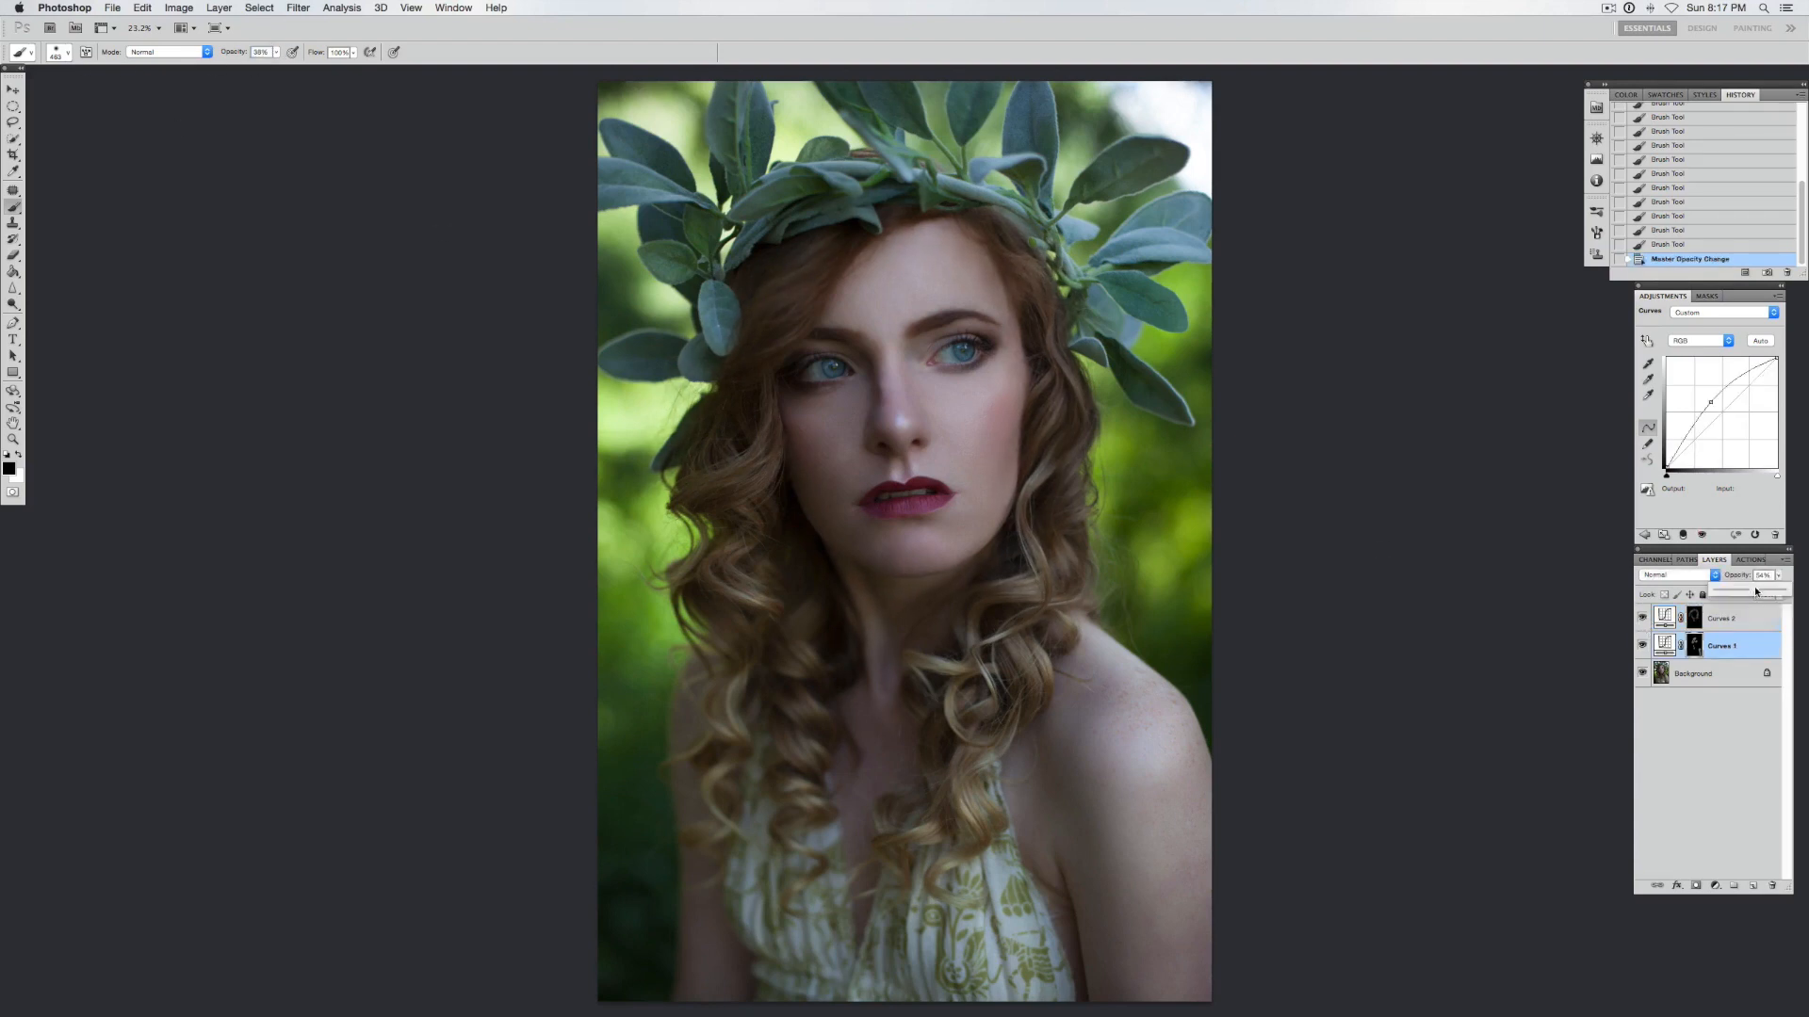
{"action": "left_click_drag", "start_coordinate": [1754, 590], "coordinate": [1743, 590]}
{"action": "left_click", "coordinate": [1736, 614]}
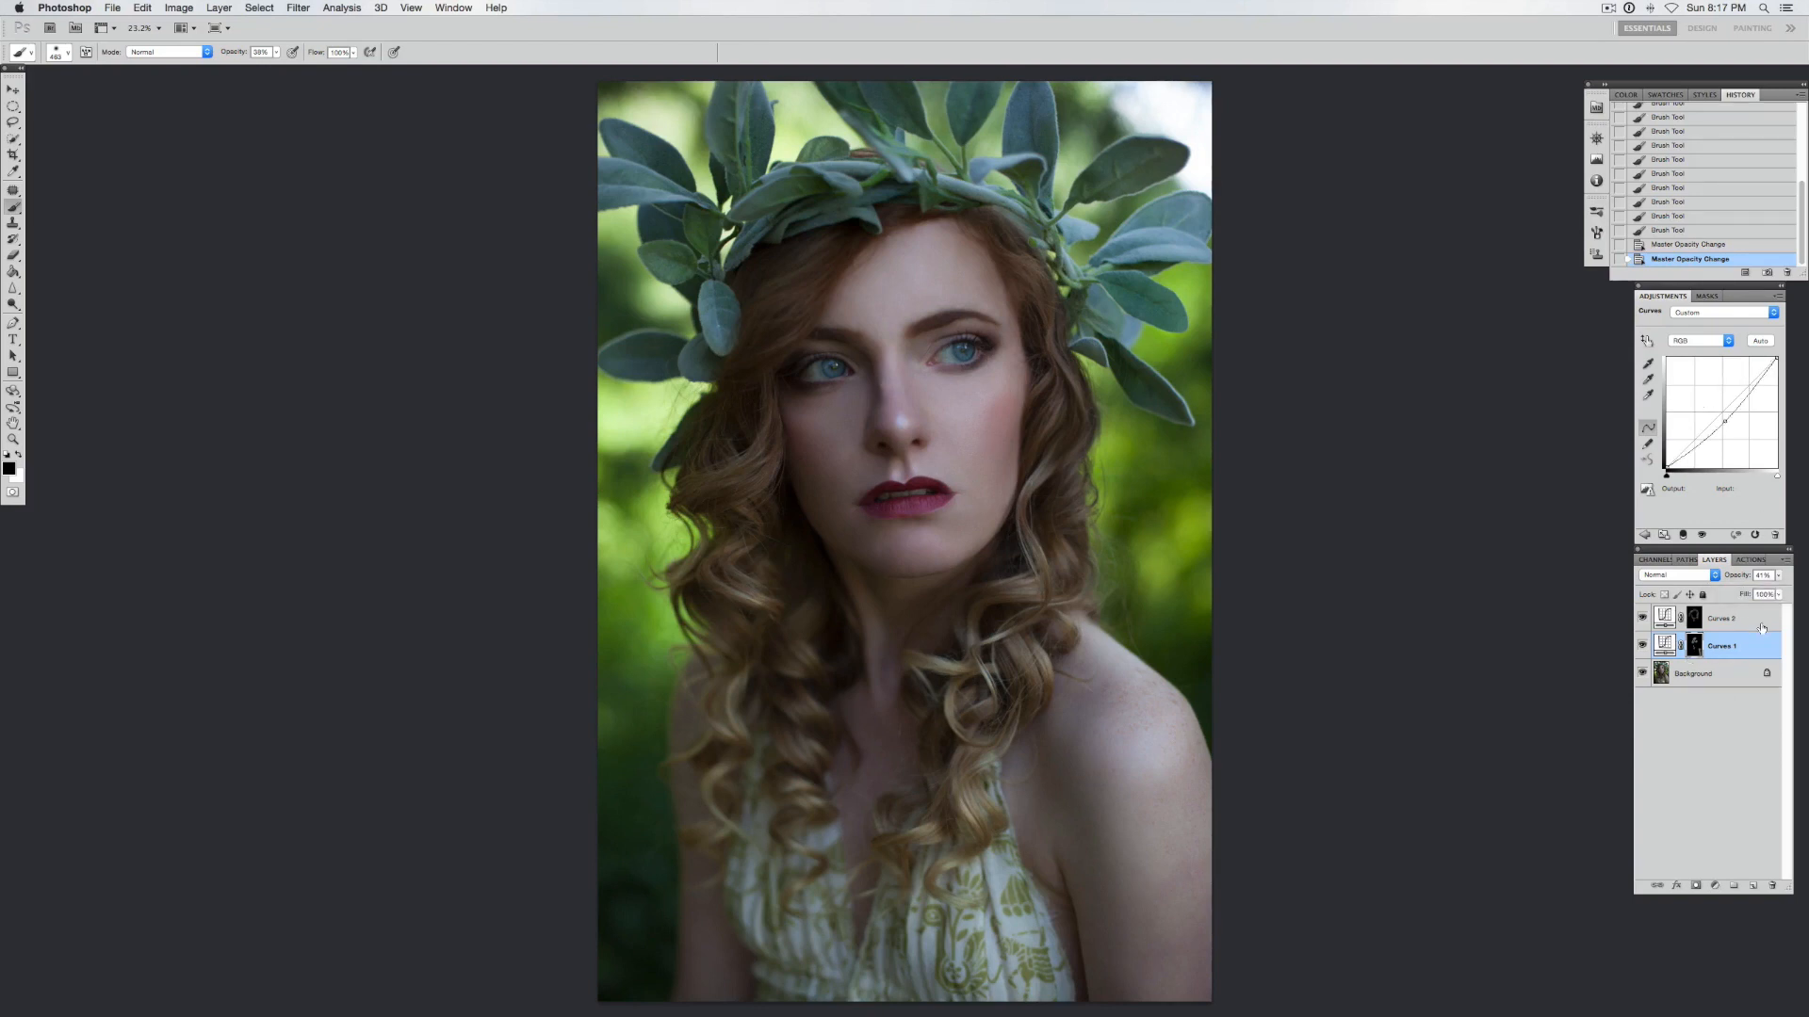
Step: Delete both Curves adjustment layers
{"action": "key", "text": "Delete"}
{"action": "key", "text": "Delete"}
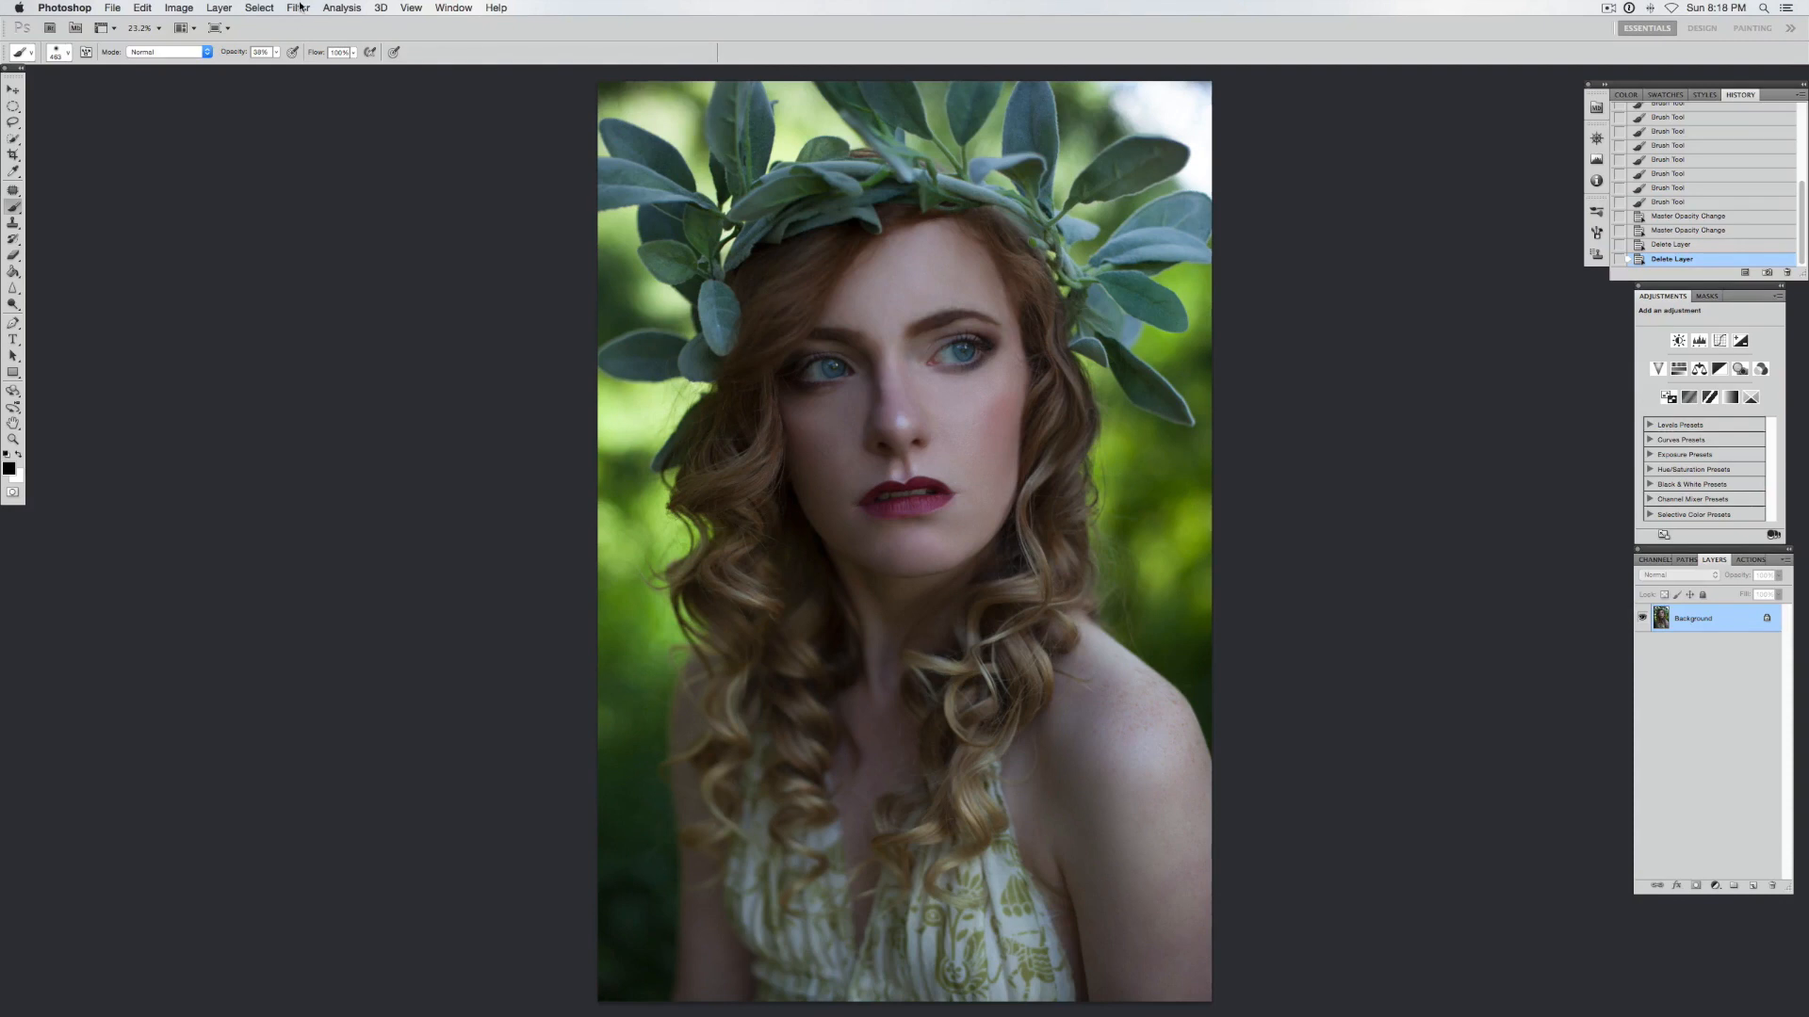
Step: Create a Soft Light layer filled with 50% gray and give it a layer mask, keeping its gray fill targeted
{"action": "left_click", "coordinate": [219, 8]}
{"action": "mouse_move", "coordinate": [282, 25]}
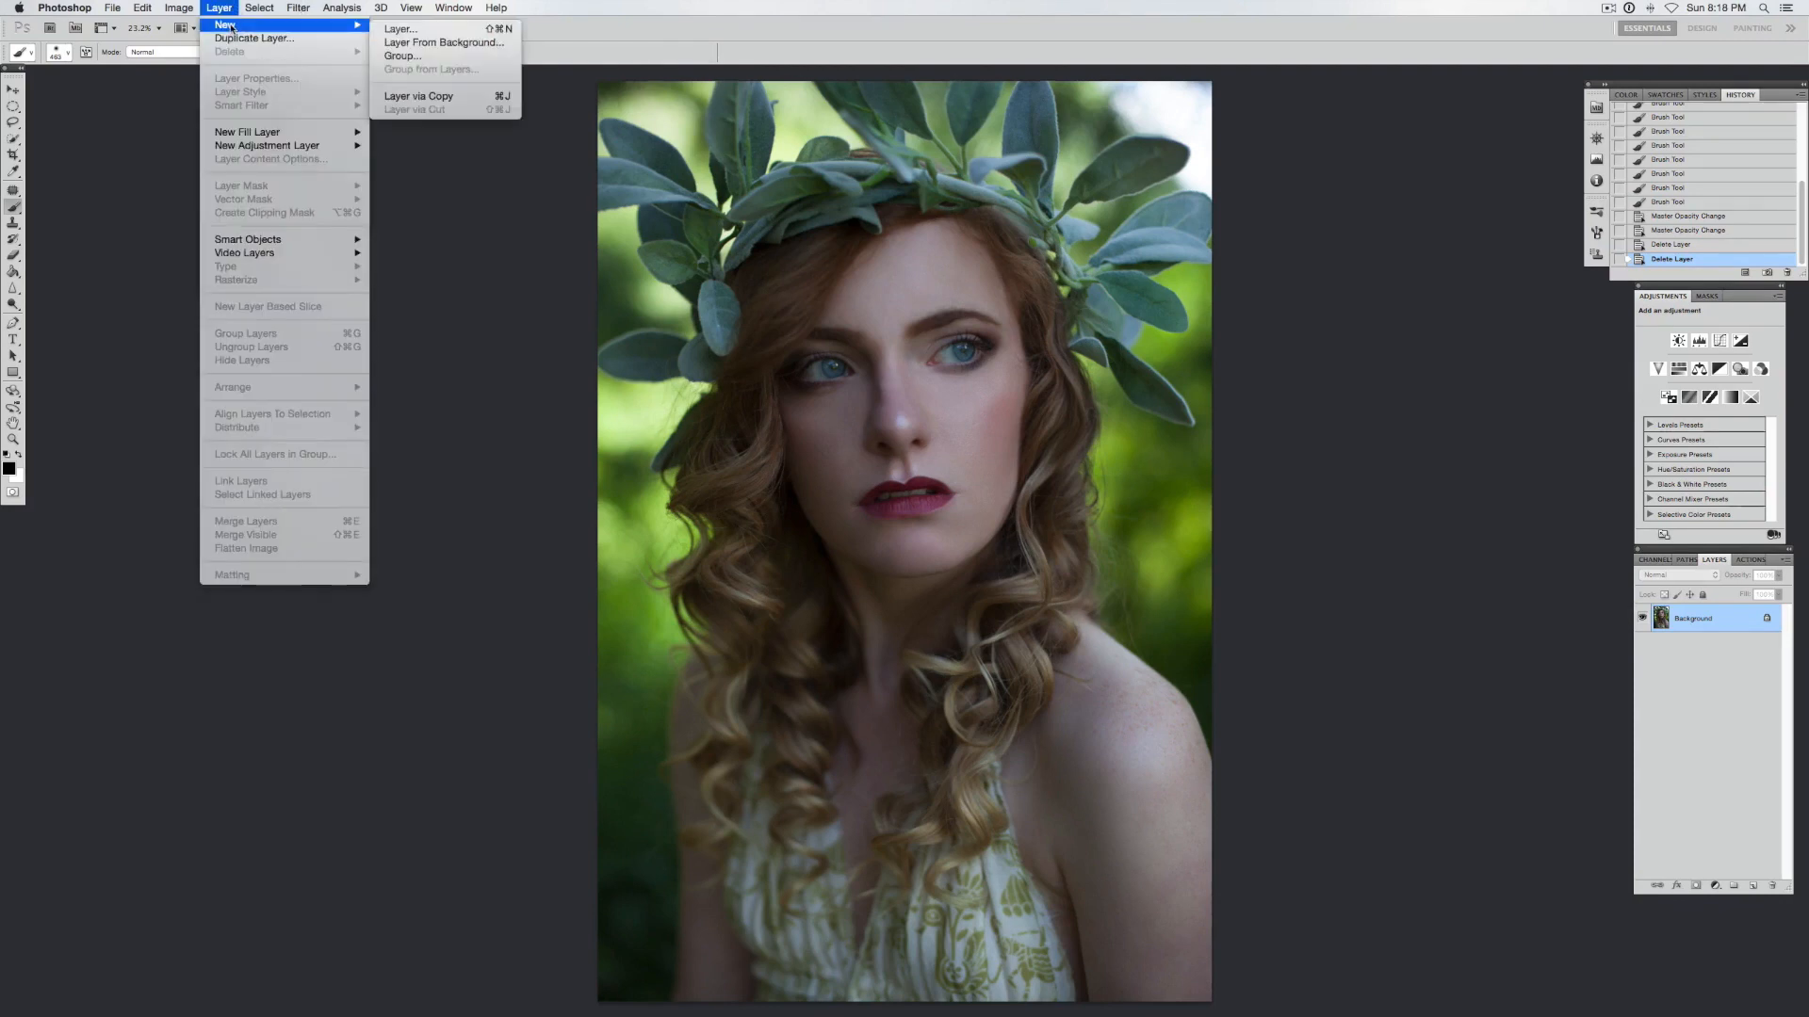
{"action": "left_click", "coordinate": [395, 34]}
{"action": "left_click", "coordinate": [826, 502]}
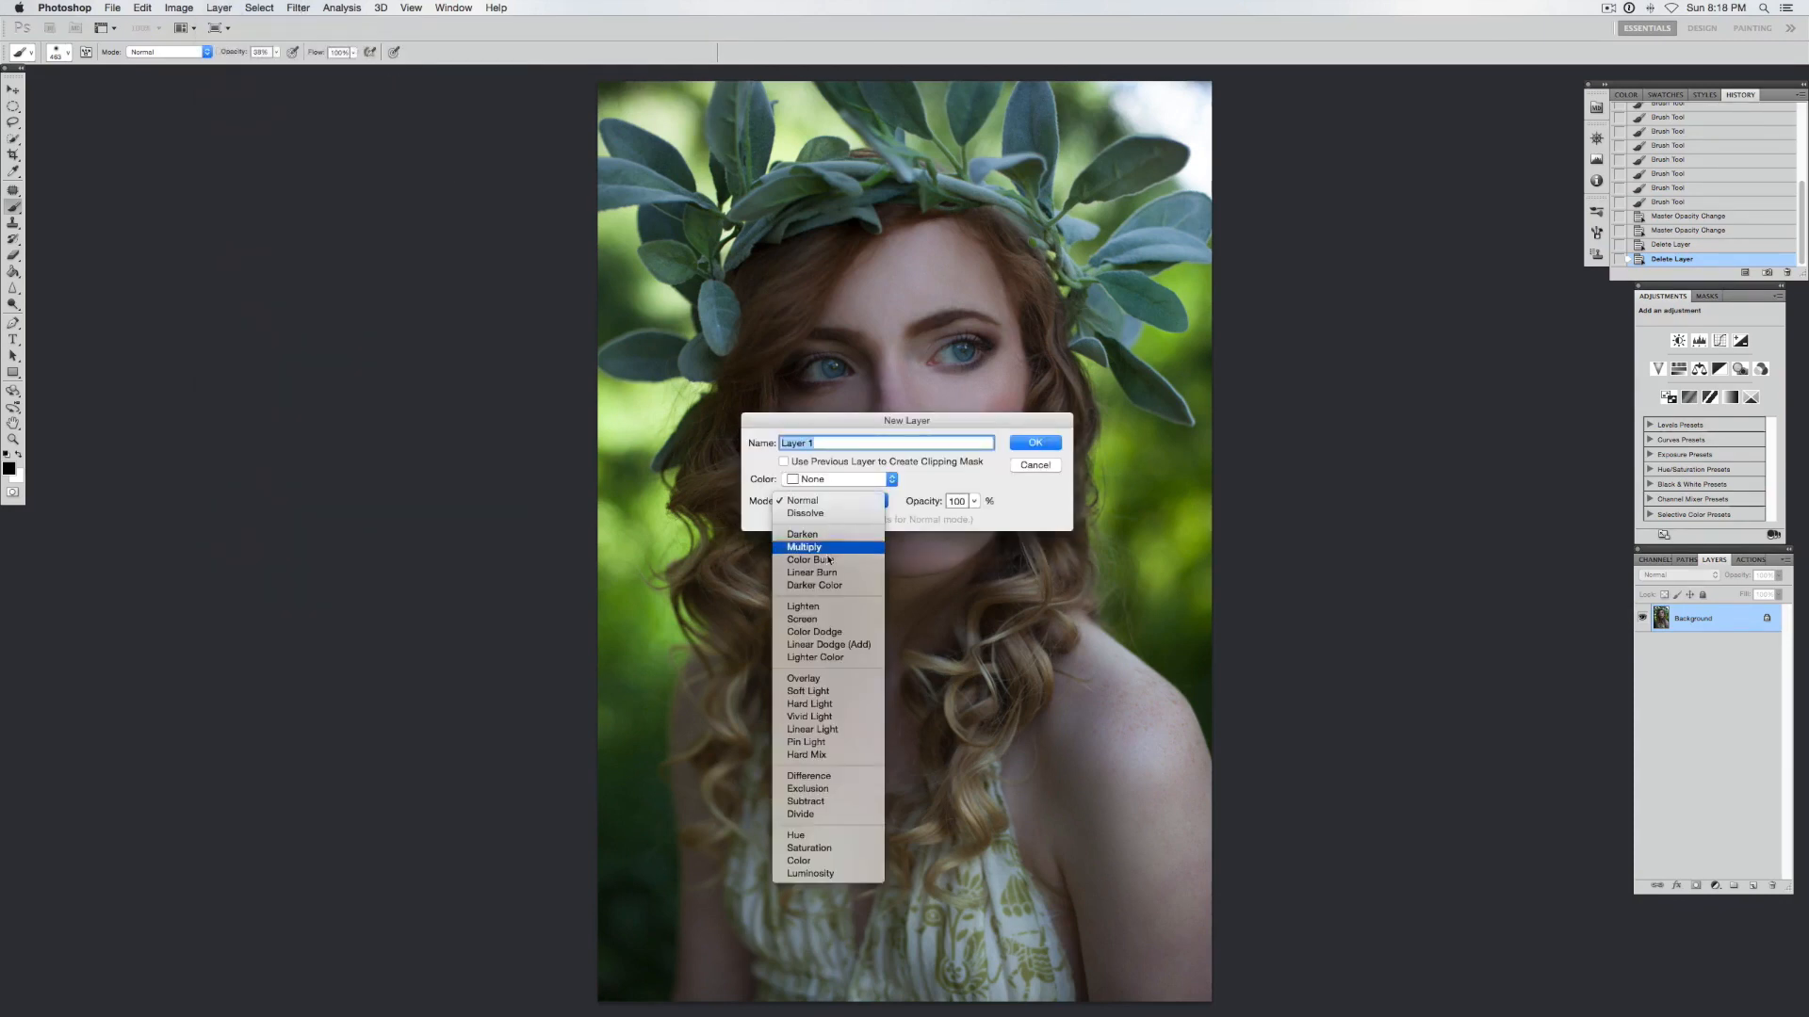
{"action": "left_click", "coordinate": [803, 691]}
{"action": "left_click", "coordinate": [786, 521]}
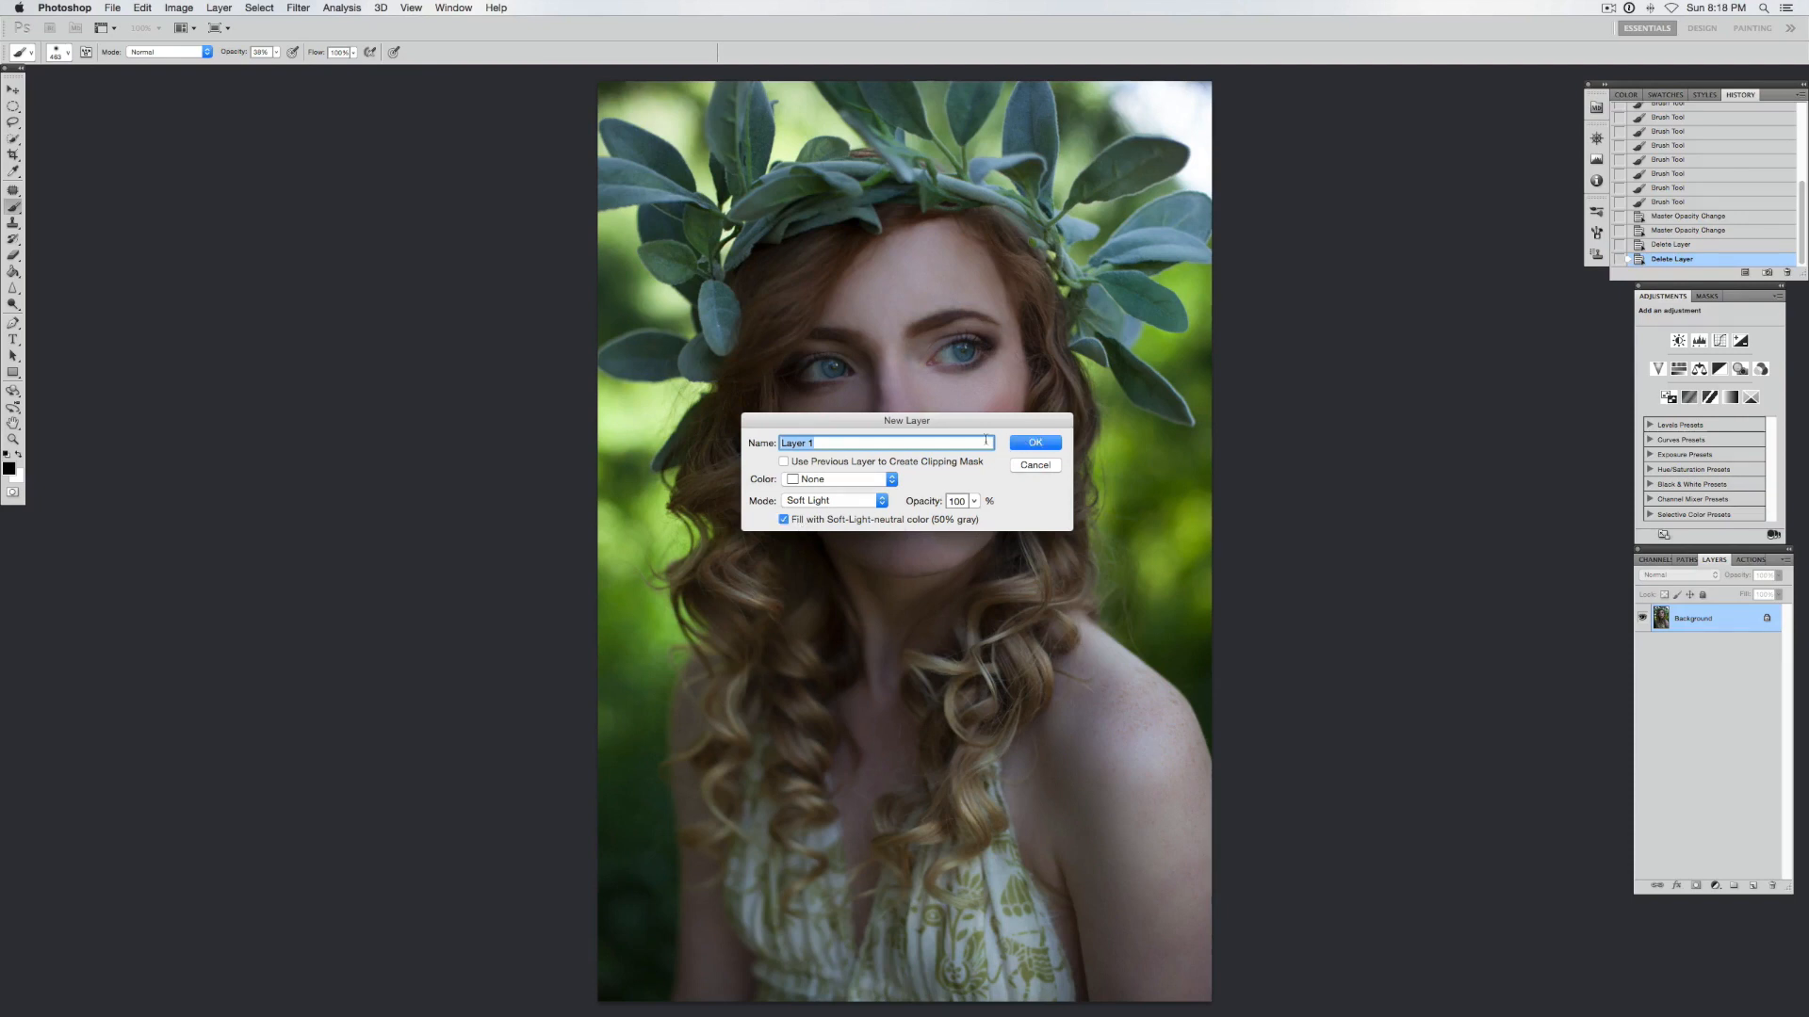
{"action": "left_click", "coordinate": [1035, 445]}
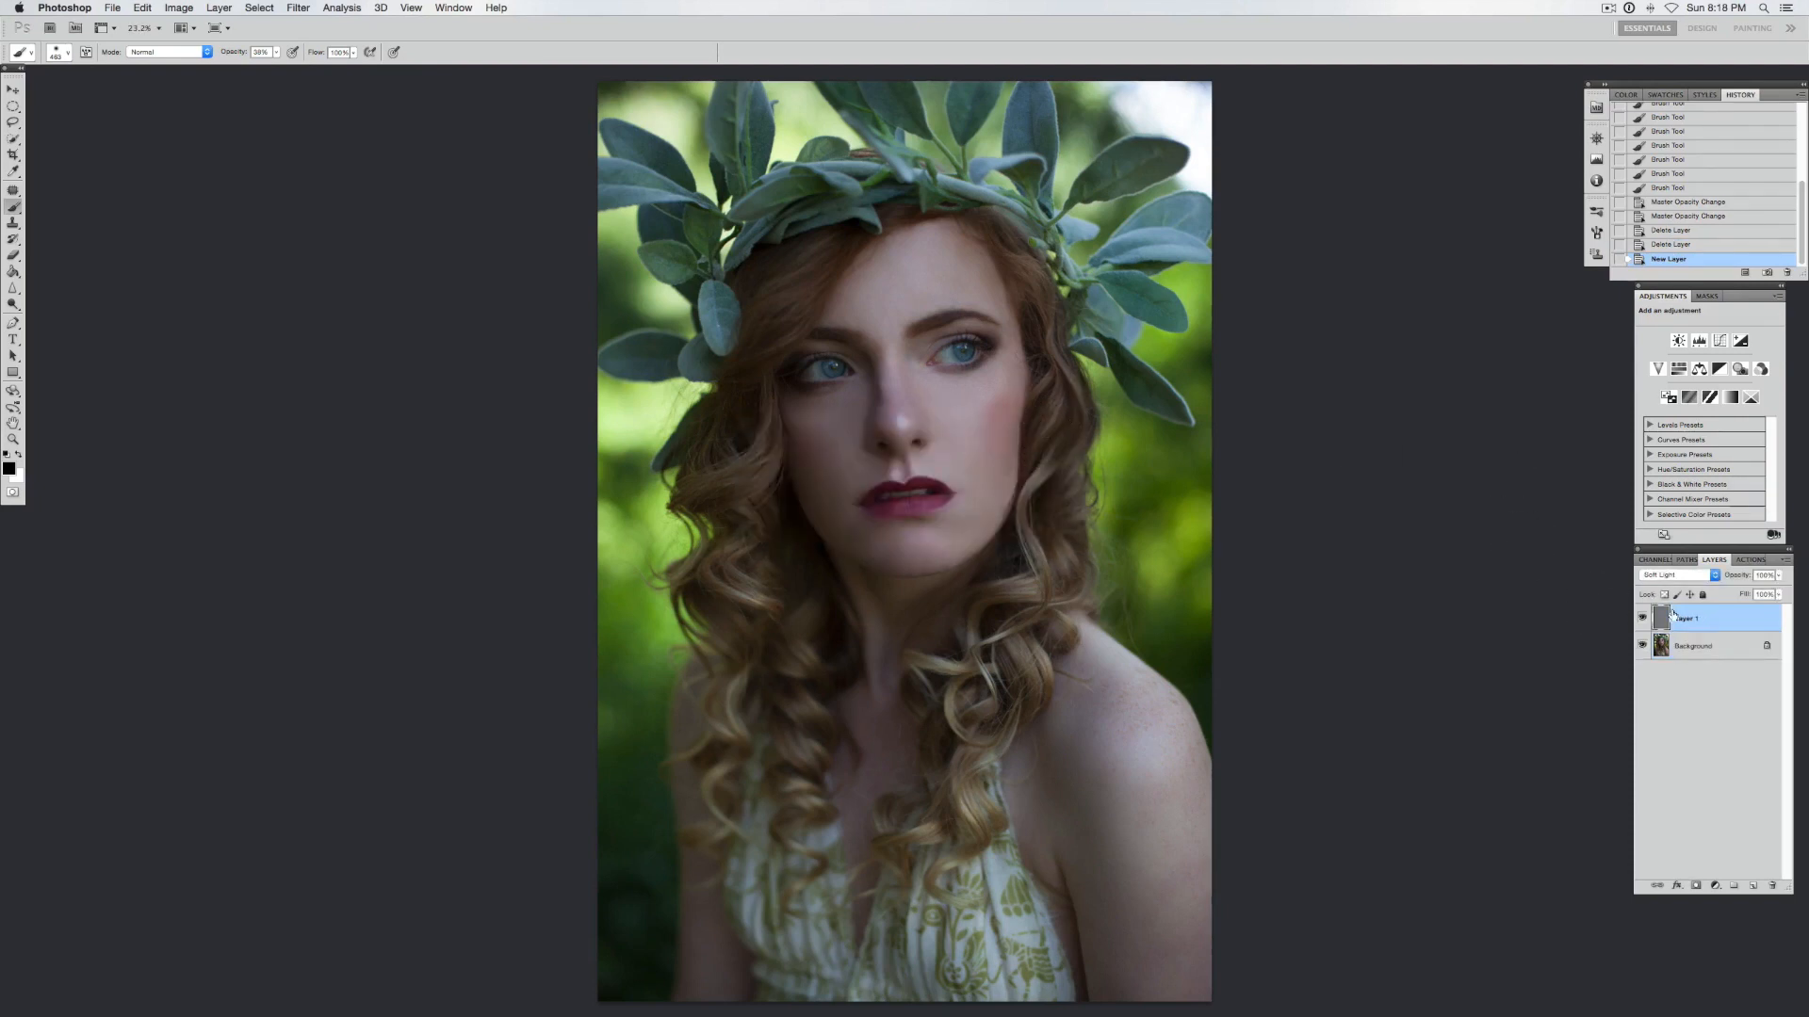
{"action": "left_click", "coordinate": [1695, 886]}
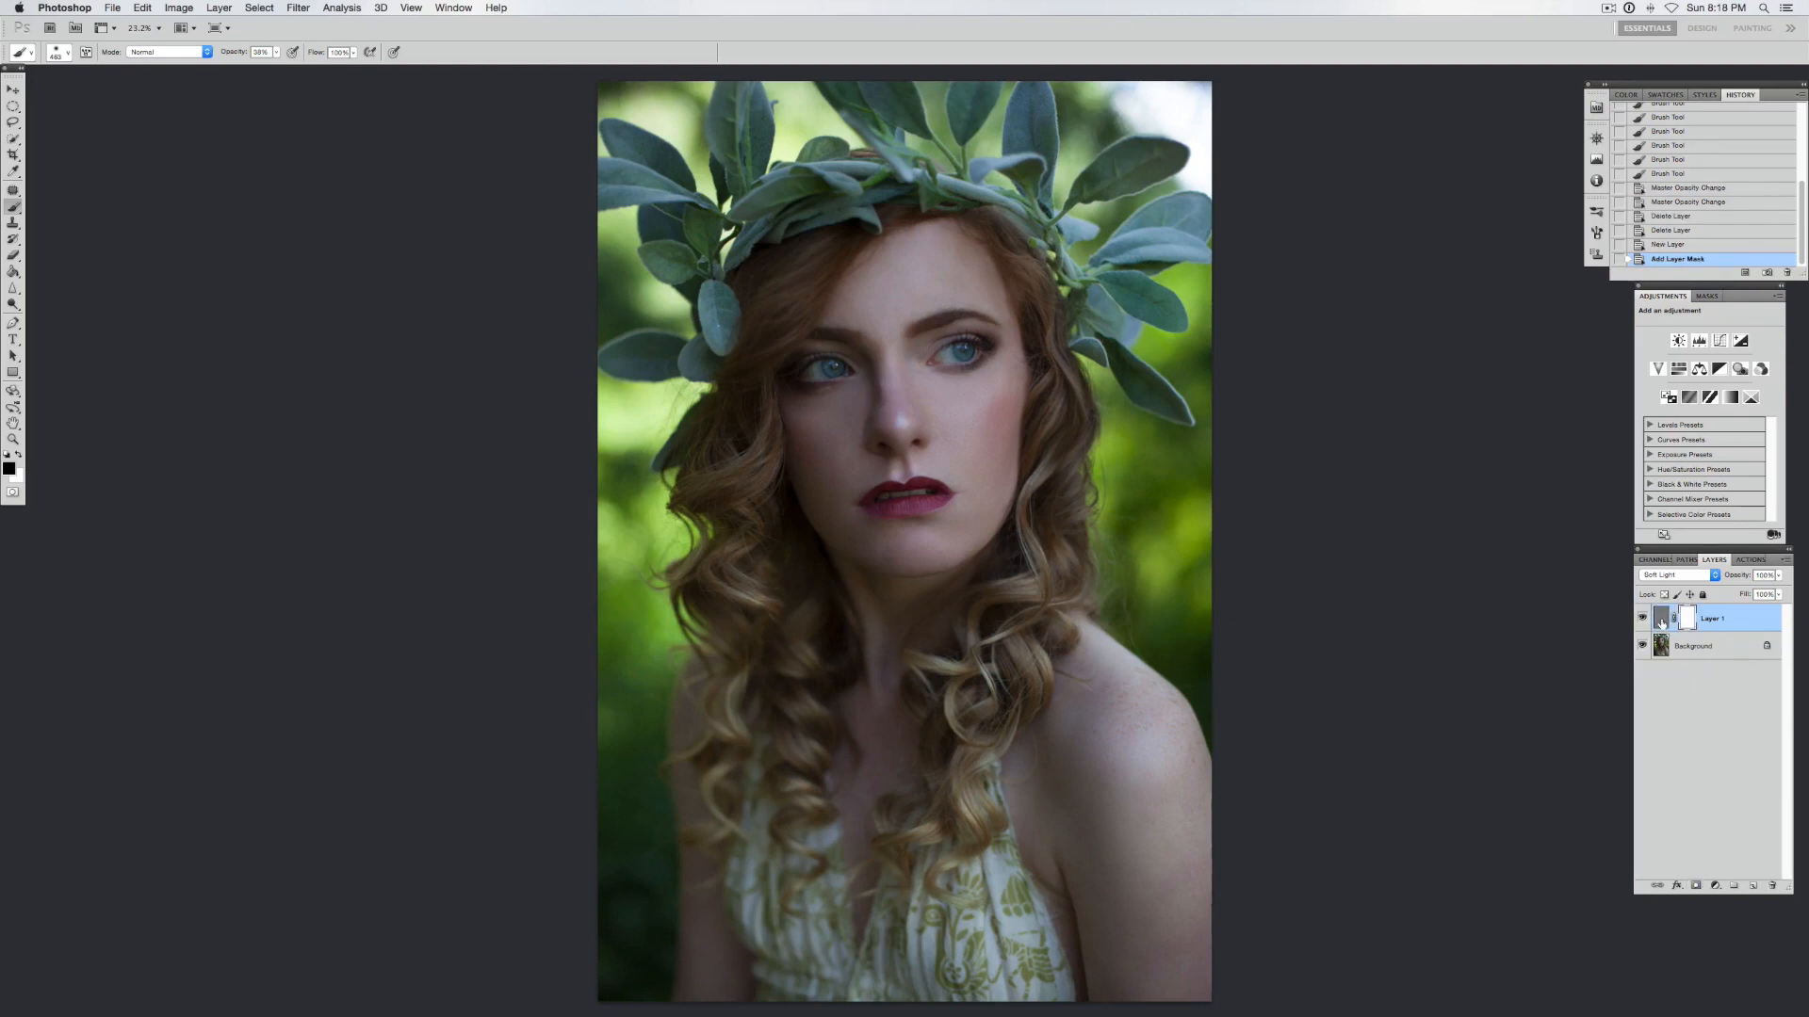
{"action": "left_click", "coordinate": [1663, 619]}
Step: Set the Dodge tool's exposure to 17% and lighten the skin below both eyes on Layer 1
{"action": "left_click", "coordinate": [14, 304]}
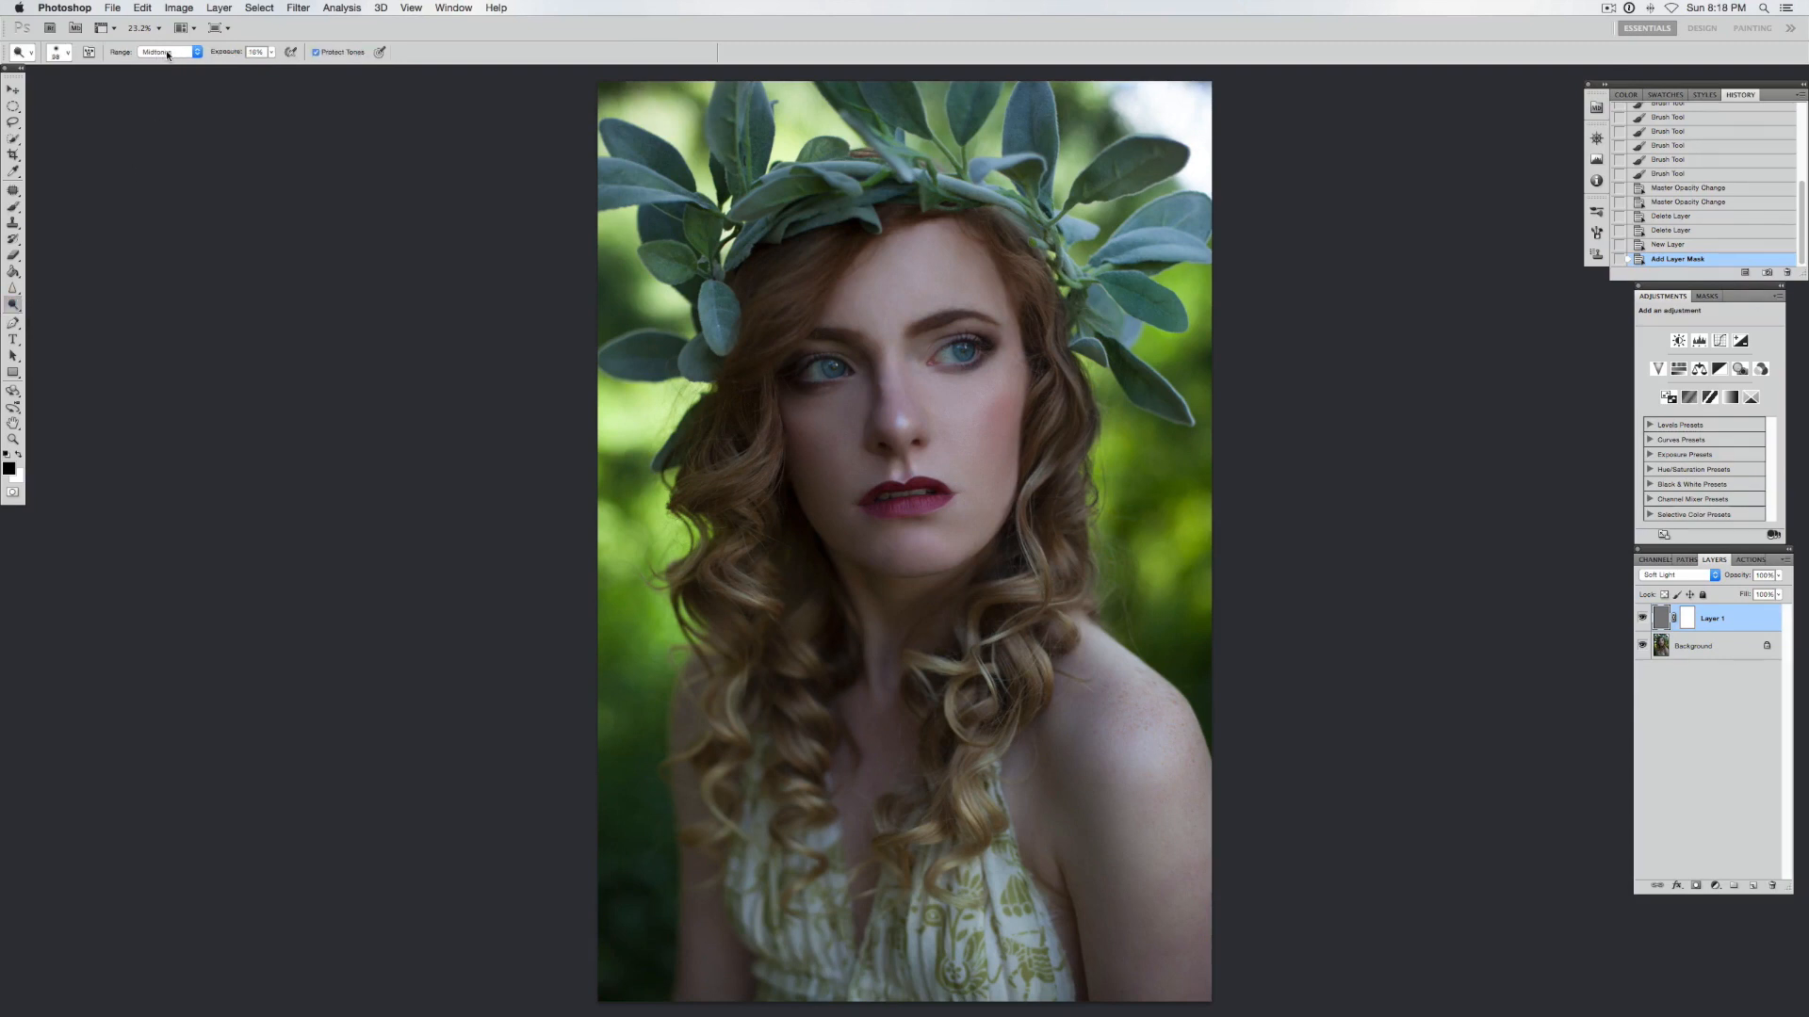
{"action": "left_click", "coordinate": [272, 53]}
{"action": "left_click", "coordinate": [273, 53]}
{"action": "left_click", "coordinate": [273, 52]}
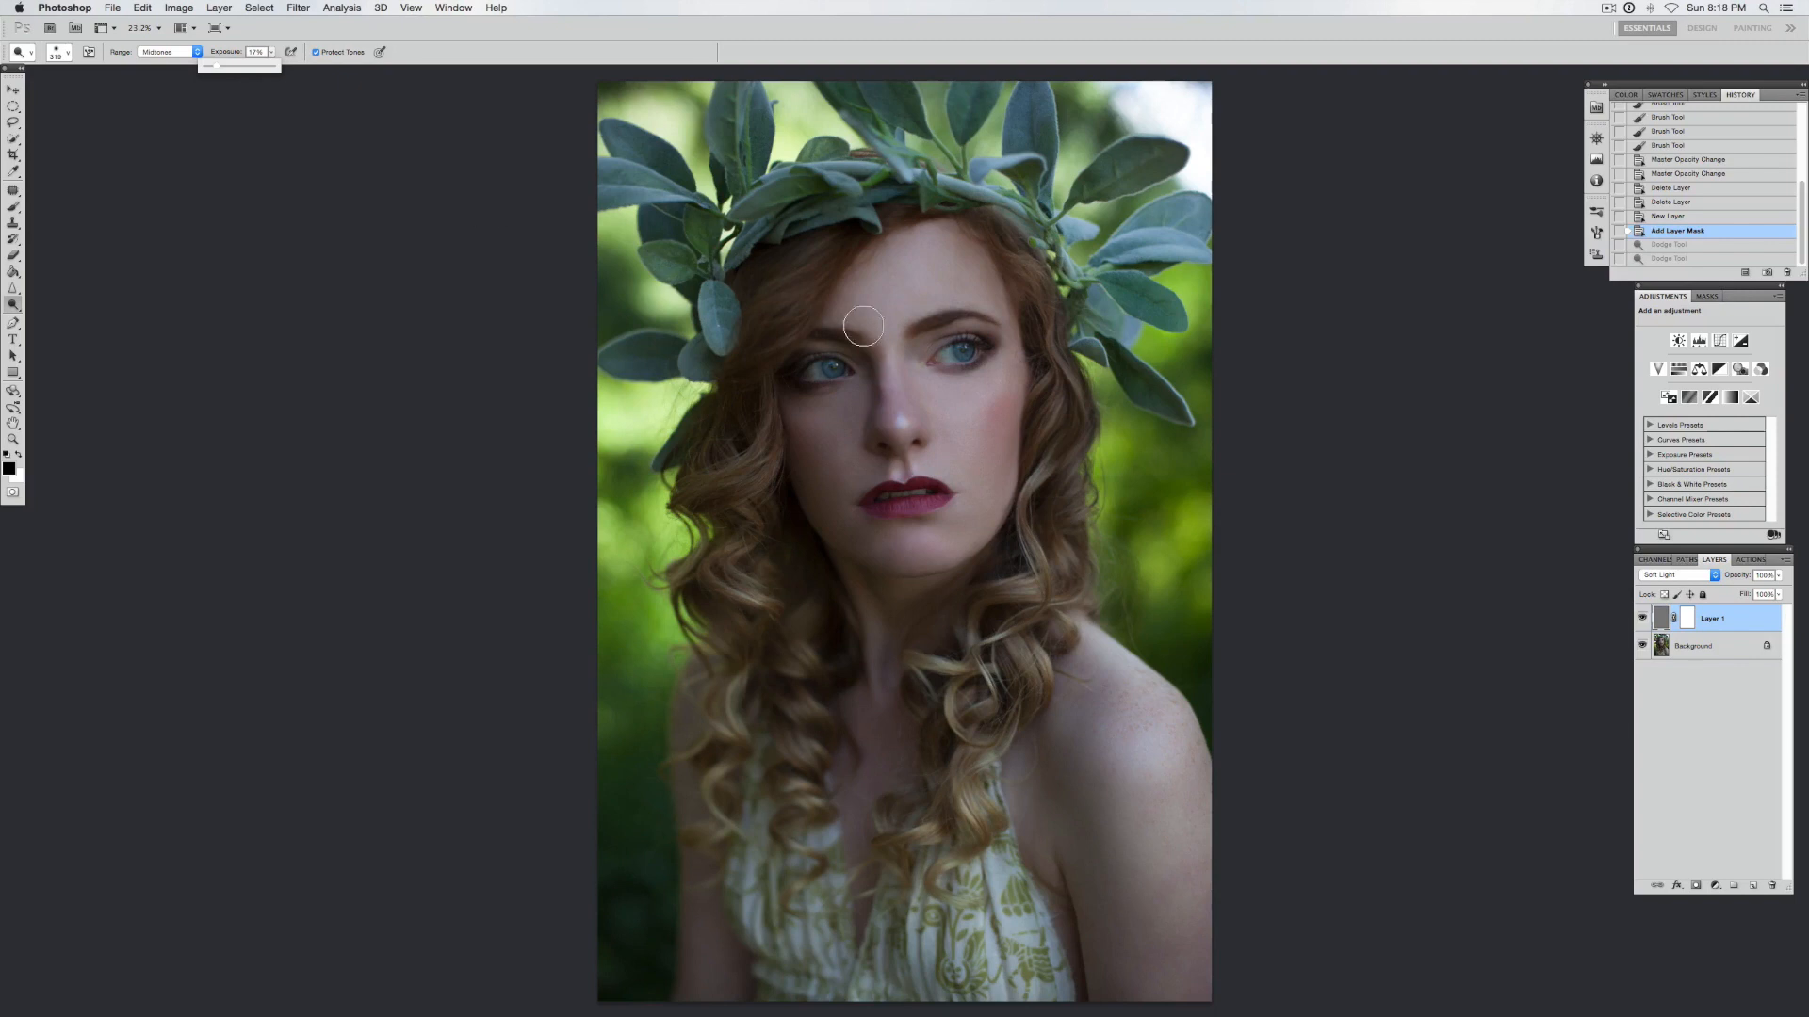
{"action": "left_click", "coordinate": [991, 384]}
{"action": "left_click_drag", "start_coordinate": [1002, 370], "coordinate": [966, 381]}
{"action": "mouse_move", "coordinate": [848, 416]}
{"action": "left_mouse_down"}
{"action": "mouse_move", "coordinate": [795, 408]}
{"action": "mouse_move", "coordinate": [891, 418]}
{"action": "mouse_move", "coordinate": [810, 401]}
{"action": "left_mouse_up"}
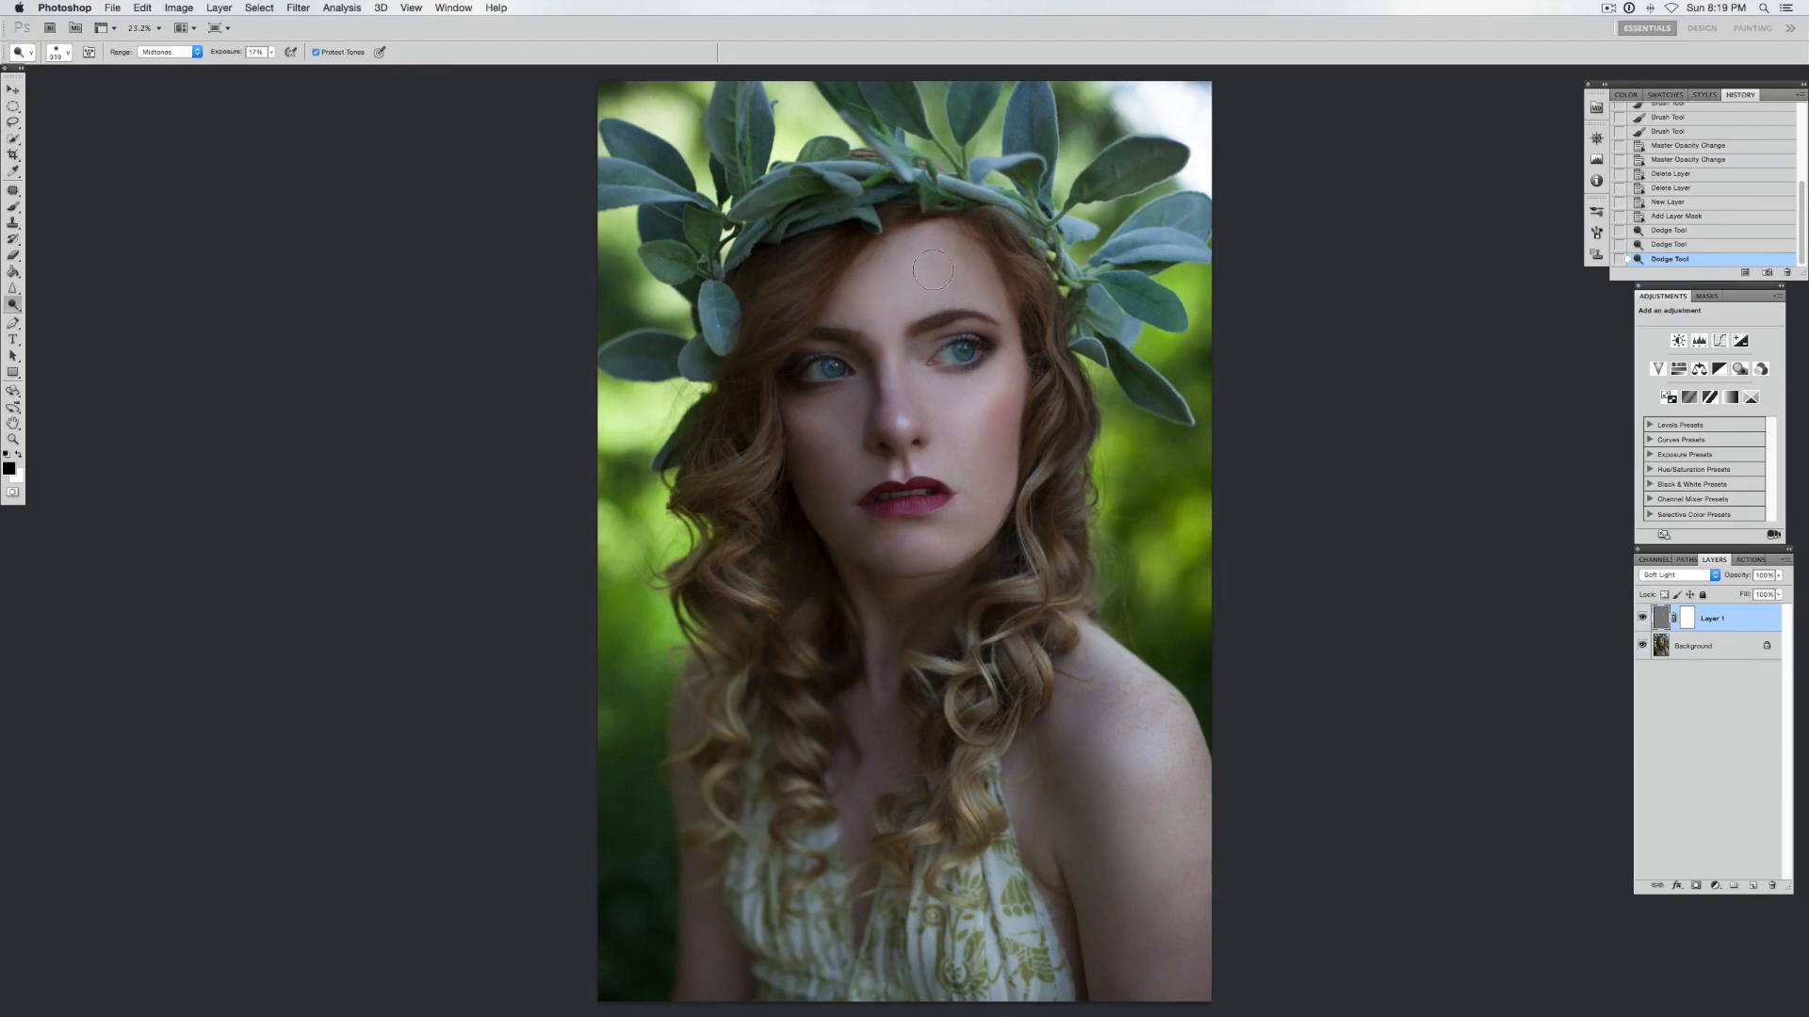
Step: Dodge the forehead down to the brow and, with a resized brush, the tip of the nose
{"action": "left_click_drag", "start_coordinate": [879, 281], "coordinate": [853, 326]}
{"action": "right_click", "coordinate": [940, 383]}
{"action": "left_click", "coordinate": [1033, 412]}
{"action": "key", "text": "Return"}
{"action": "left_click", "coordinate": [905, 422]}
{"action": "left_click", "coordinate": [899, 417]}
Step: Resize the Dodge brush and lighten both cheeks
{"action": "right_click", "coordinate": [1025, 430]}
{"action": "left_click", "coordinate": [1140, 460]}
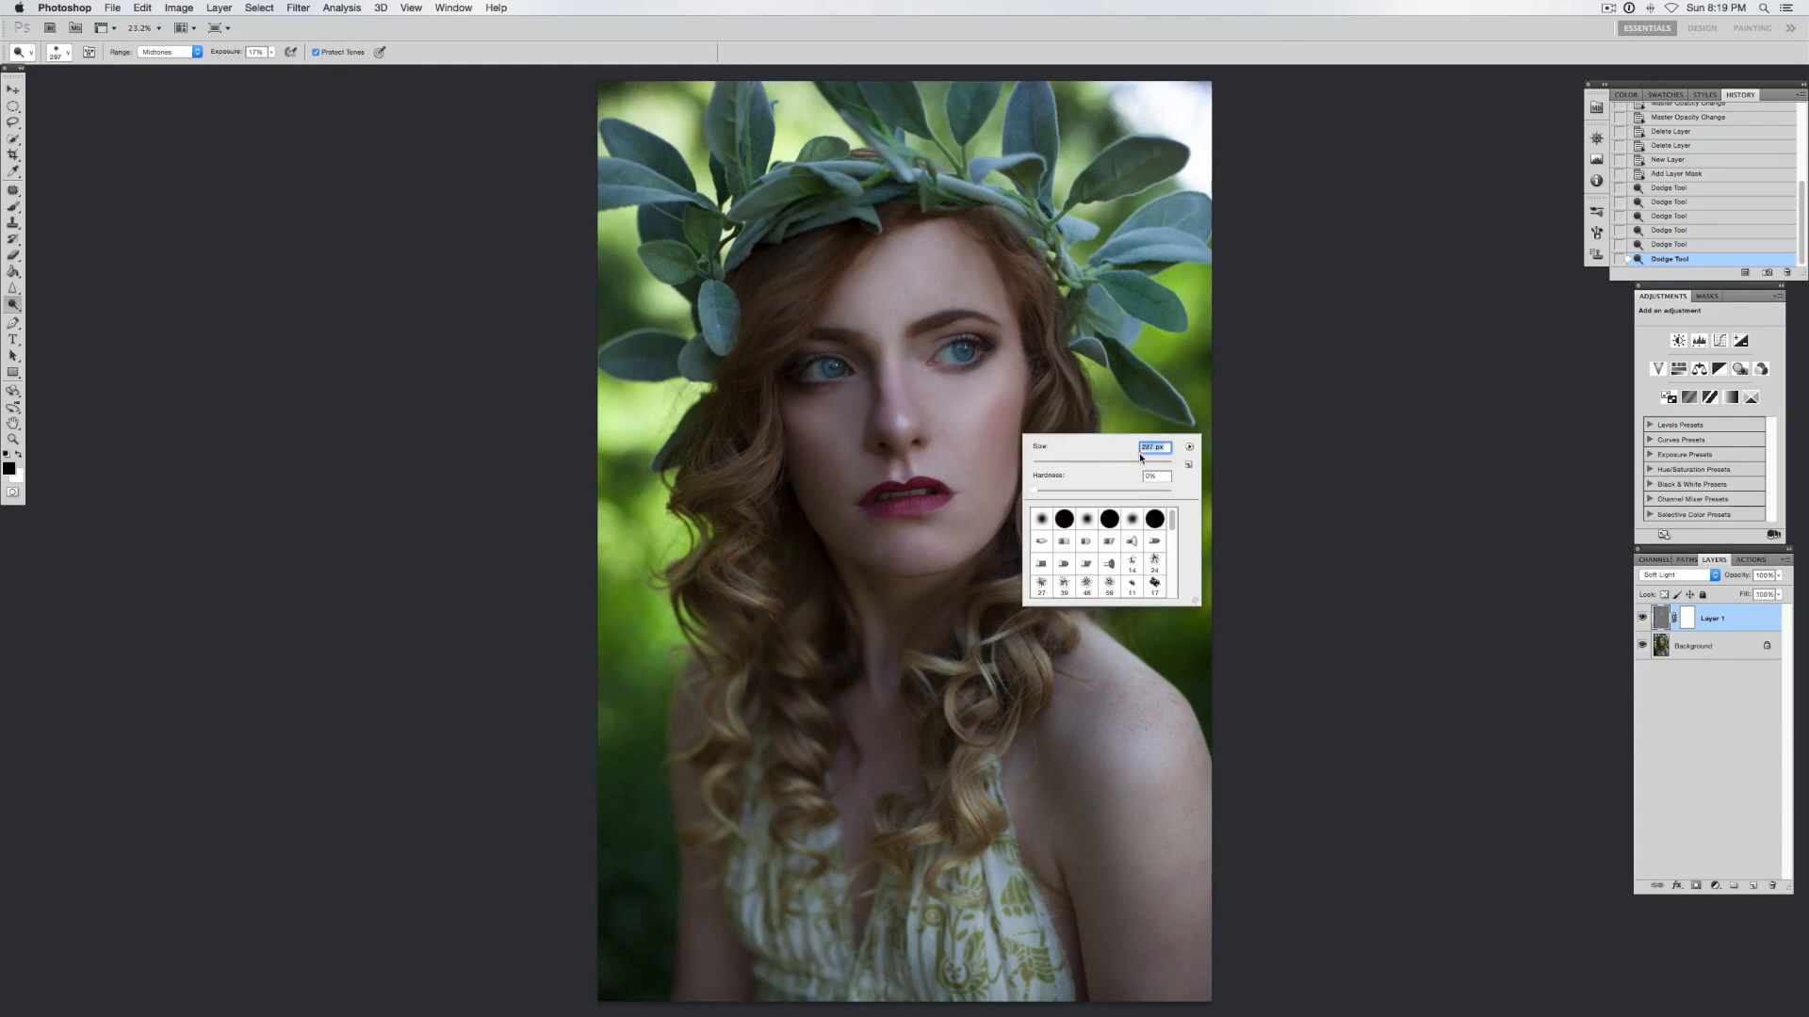
{"action": "key", "text": "Return"}
{"action": "left_click", "coordinate": [962, 423]}
{"action": "left_click_drag", "start_coordinate": [818, 466], "coordinate": [791, 413]}
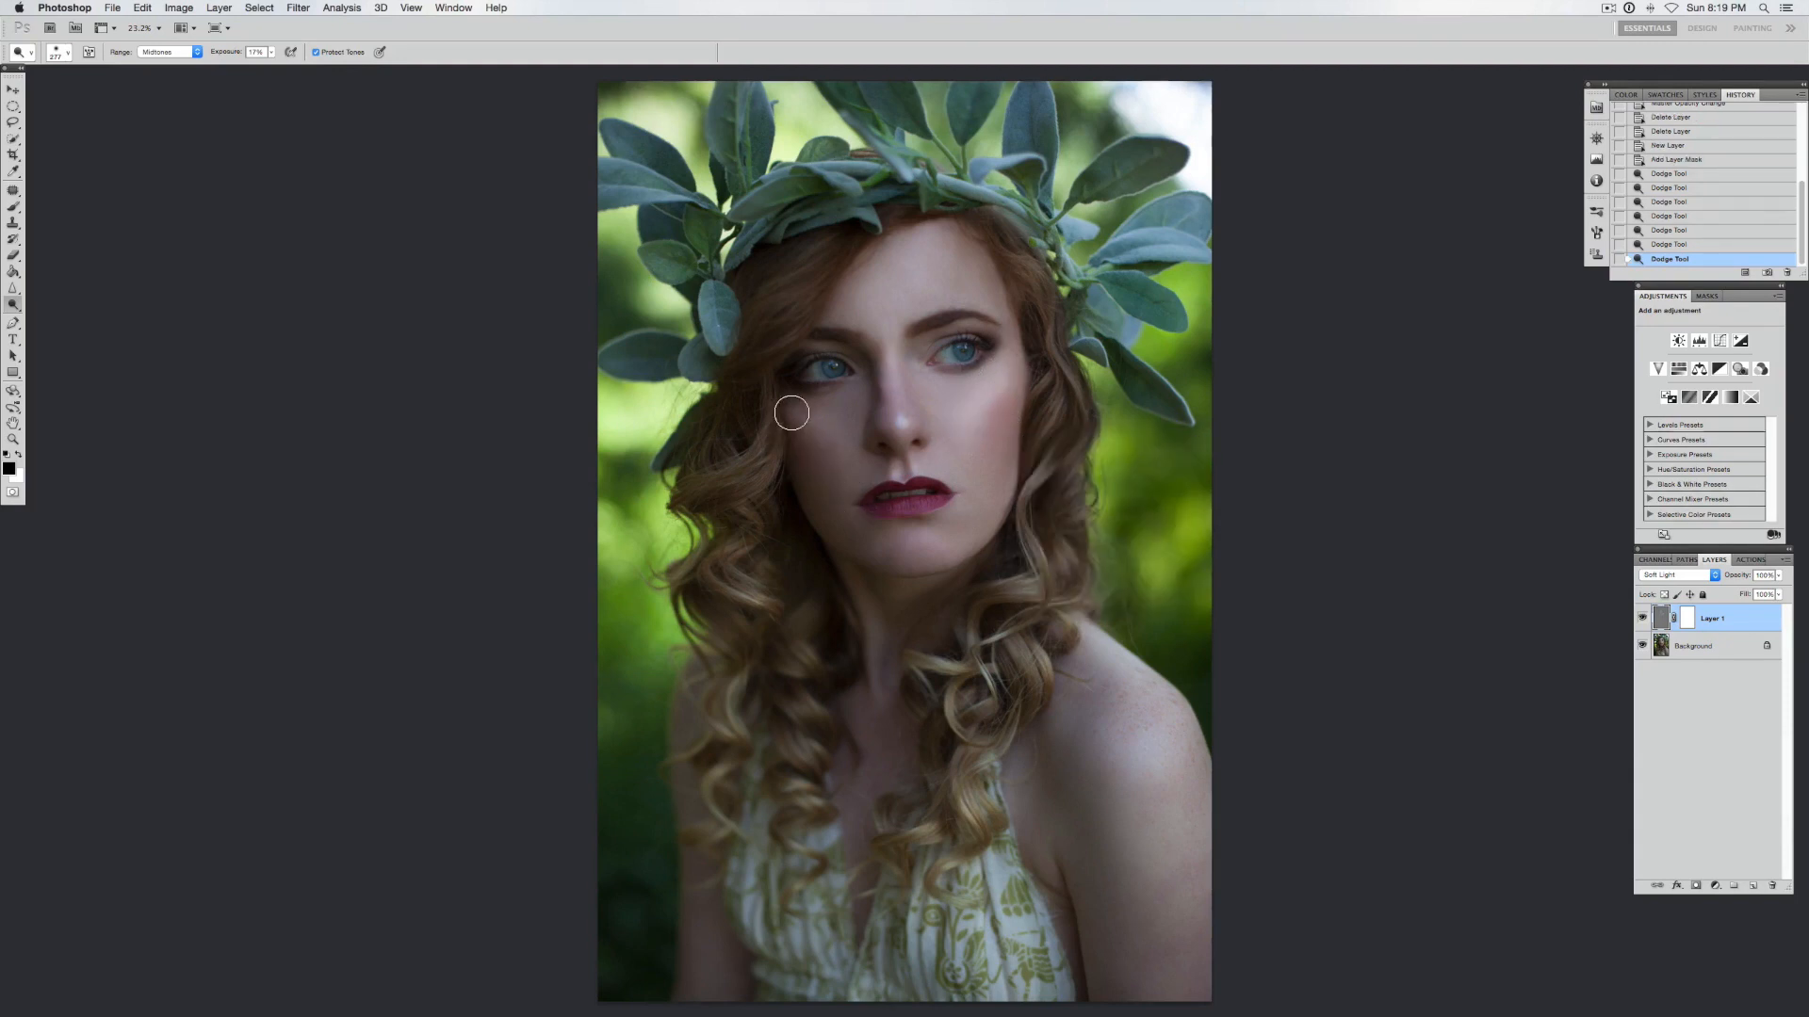
Step: Shrink the Dodge brush and lighten the groove between the nose and the upper lip
{"action": "right_click", "coordinate": [1004, 501]}
{"action": "mouse_move", "coordinate": [1066, 527]}
{"action": "left_mouse_down"}
{"action": "mouse_move", "coordinate": [896, 477]}
{"action": "mouse_move", "coordinate": [1021, 525]}
{"action": "mouse_move", "coordinate": [909, 492]}
{"action": "left_mouse_up"}
{"action": "key", "text": "Return"}
{"action": "left_click_drag", "start_coordinate": [896, 466], "coordinate": [898, 476]}
Step: Enlarge the Dodge brush and lighten the chin below the lips
{"action": "right_click", "coordinate": [928, 608]}
{"action": "left_click_drag", "start_coordinate": [974, 642], "coordinate": [994, 639]}
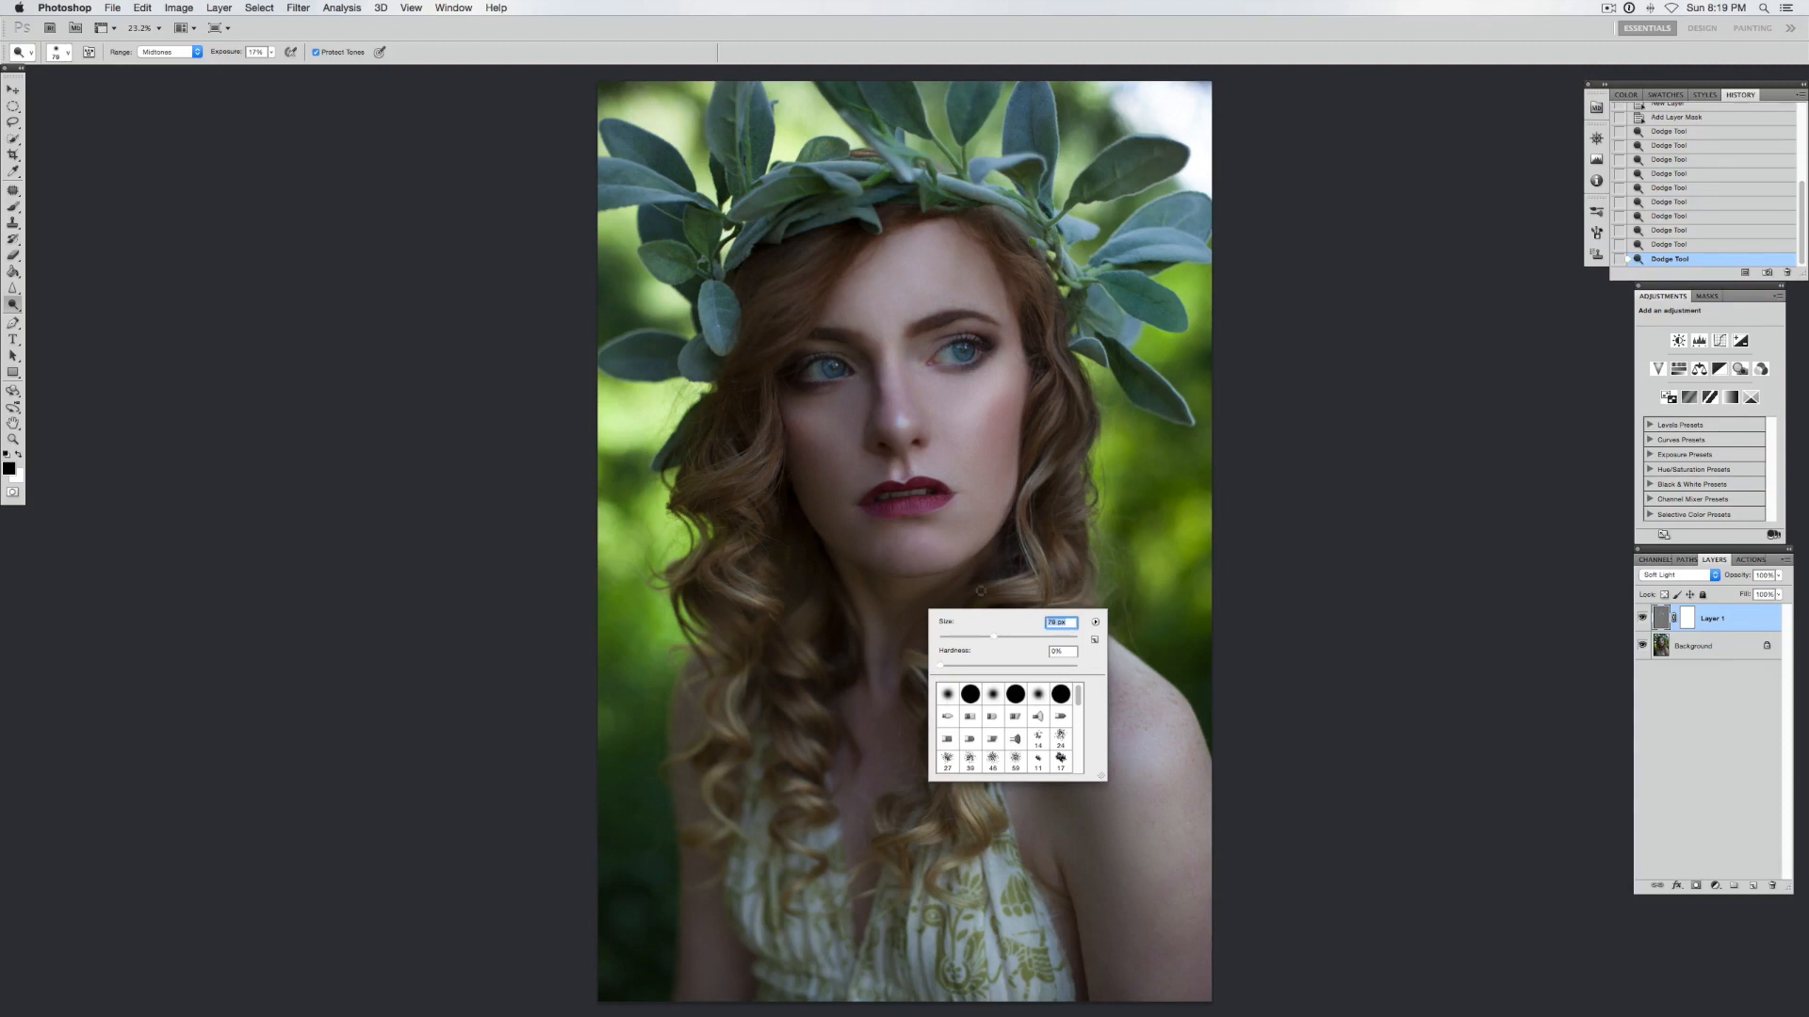
{"action": "left_click", "coordinate": [1020, 639]}
{"action": "left_click", "coordinate": [1039, 638]}
{"action": "mouse_move", "coordinate": [899, 540]}
{"action": "left_mouse_down"}
{"action": "mouse_move", "coordinate": [945, 554]}
{"action": "mouse_move", "coordinate": [867, 548]}
{"action": "left_mouse_up"}
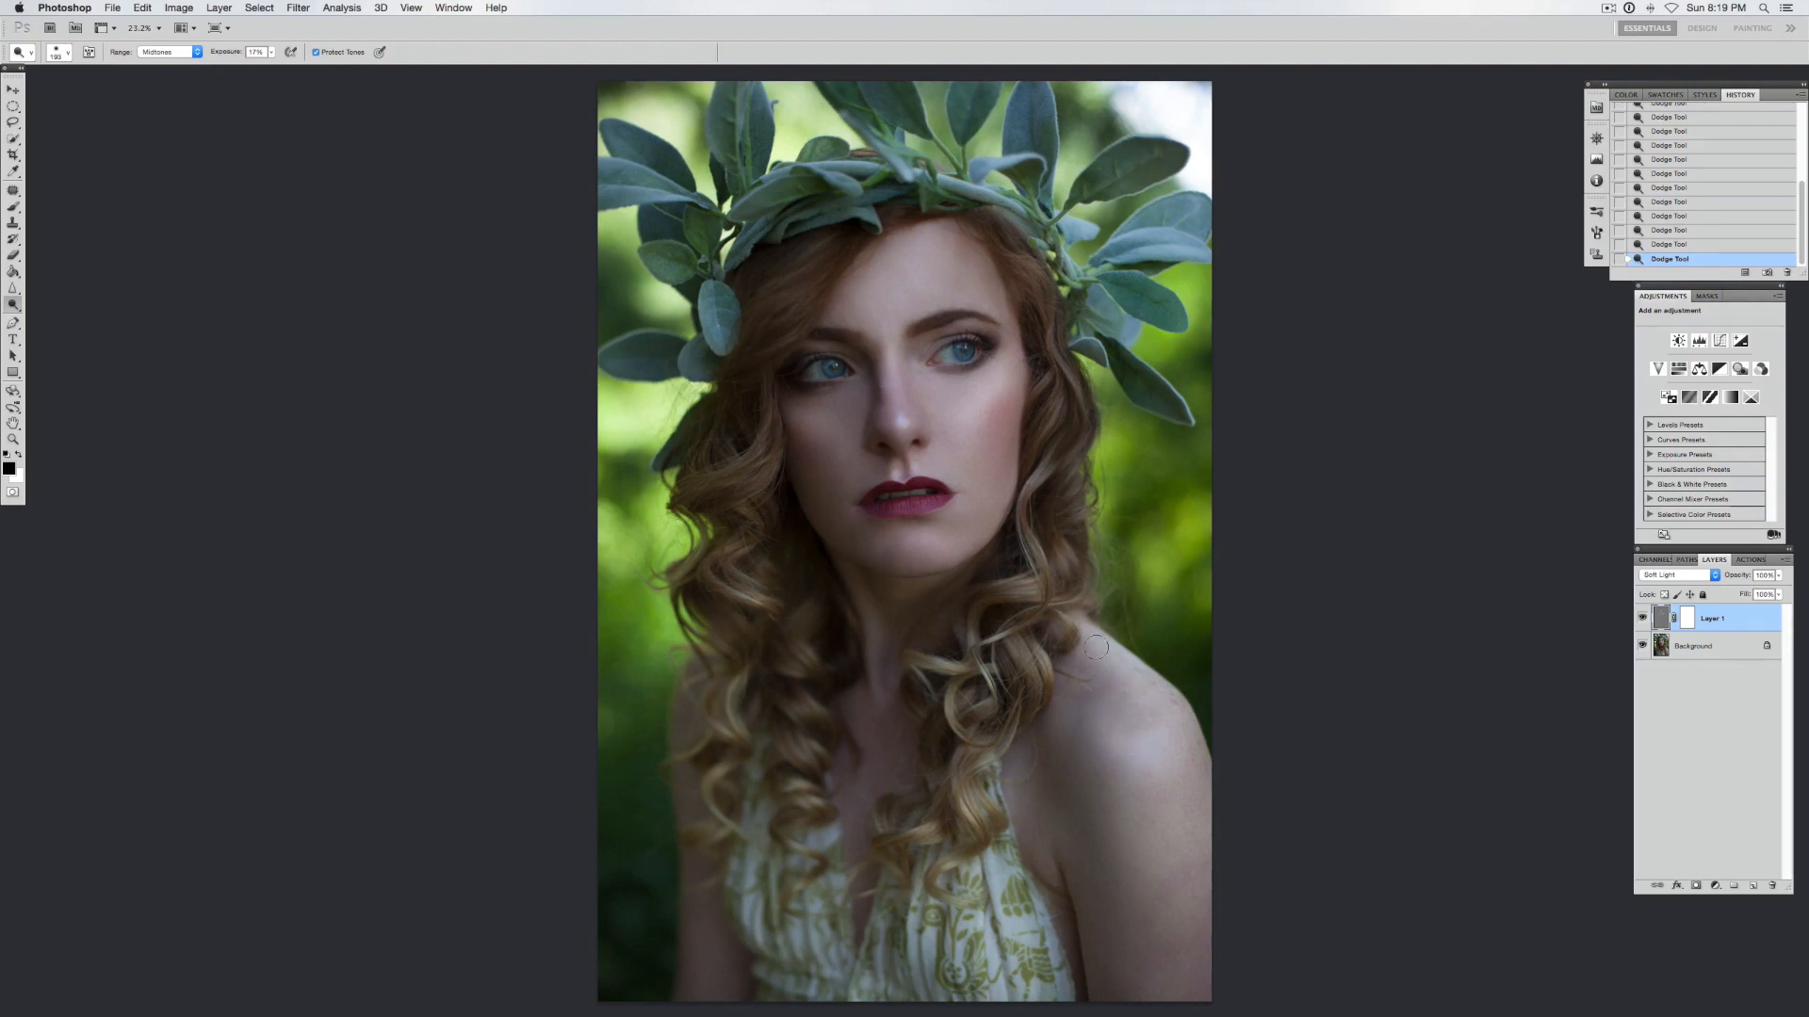
Step: Resize the Dodge brush and lighten the bare shoulder
{"action": "right_click", "coordinate": [1261, 841]}
{"action": "left_click", "coordinate": [1290, 864]}
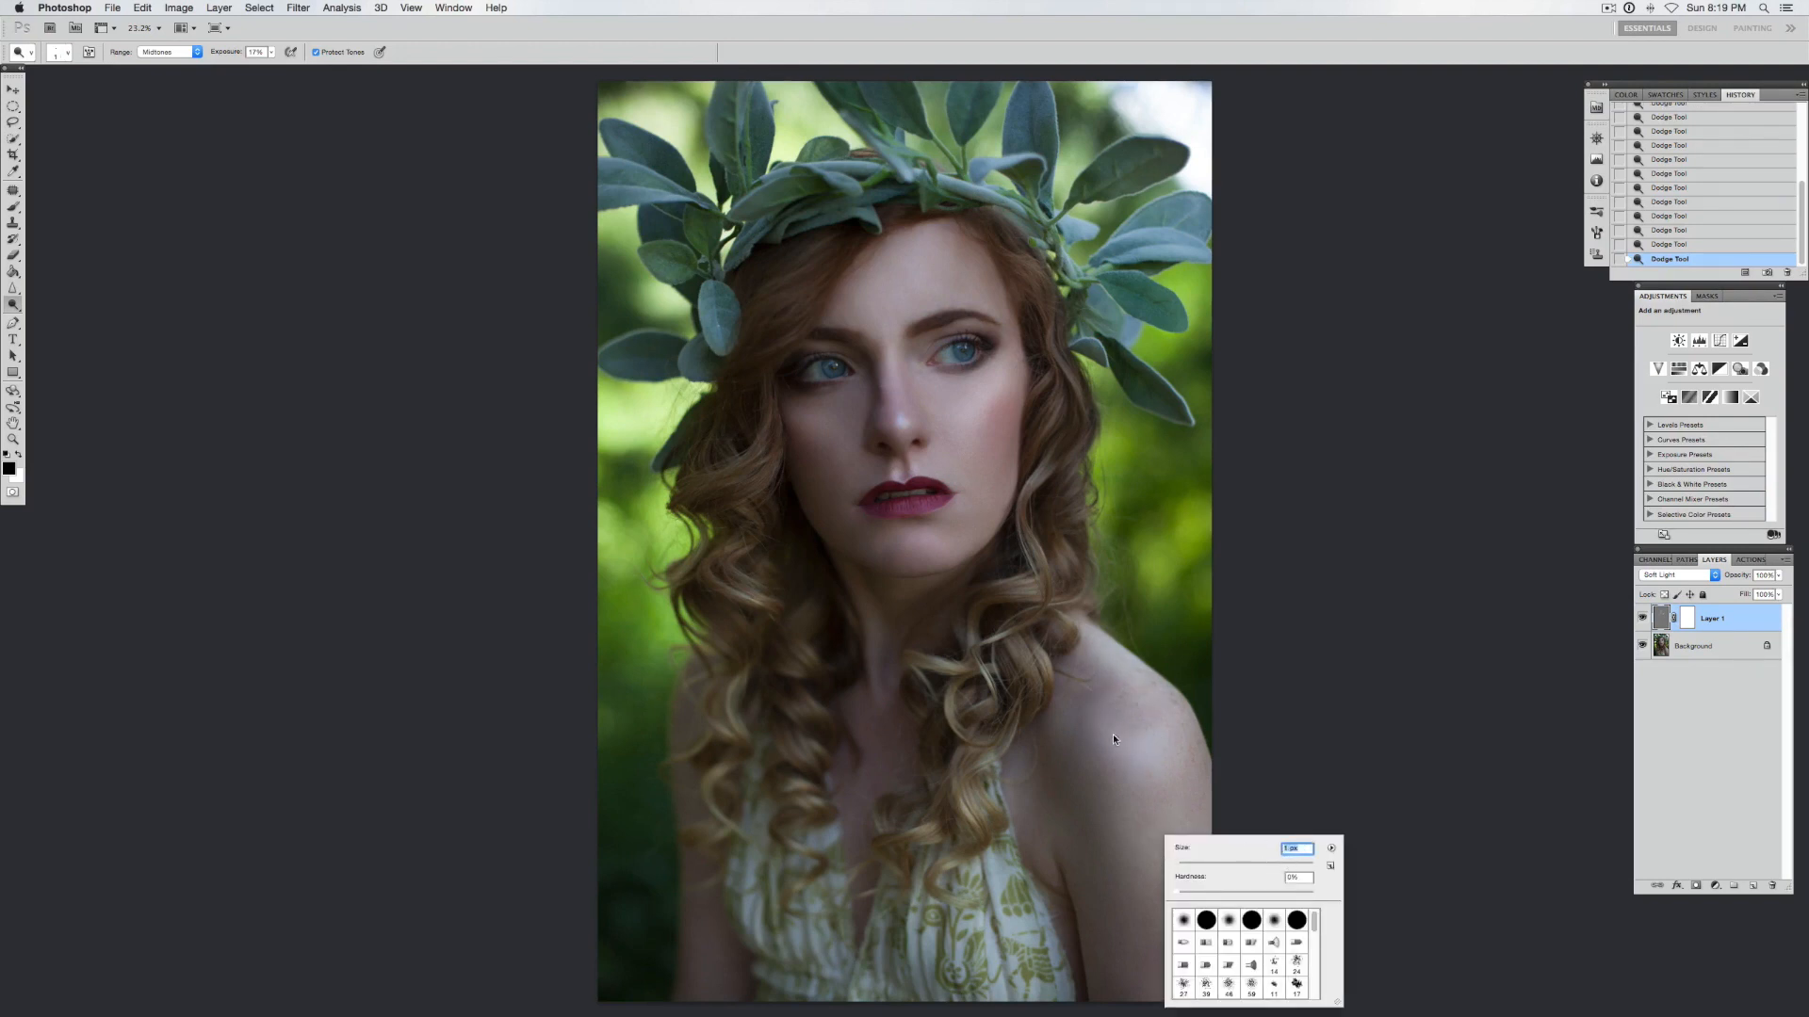
{"action": "left_click_drag", "start_coordinate": [1115, 744], "coordinate": [1122, 781]}
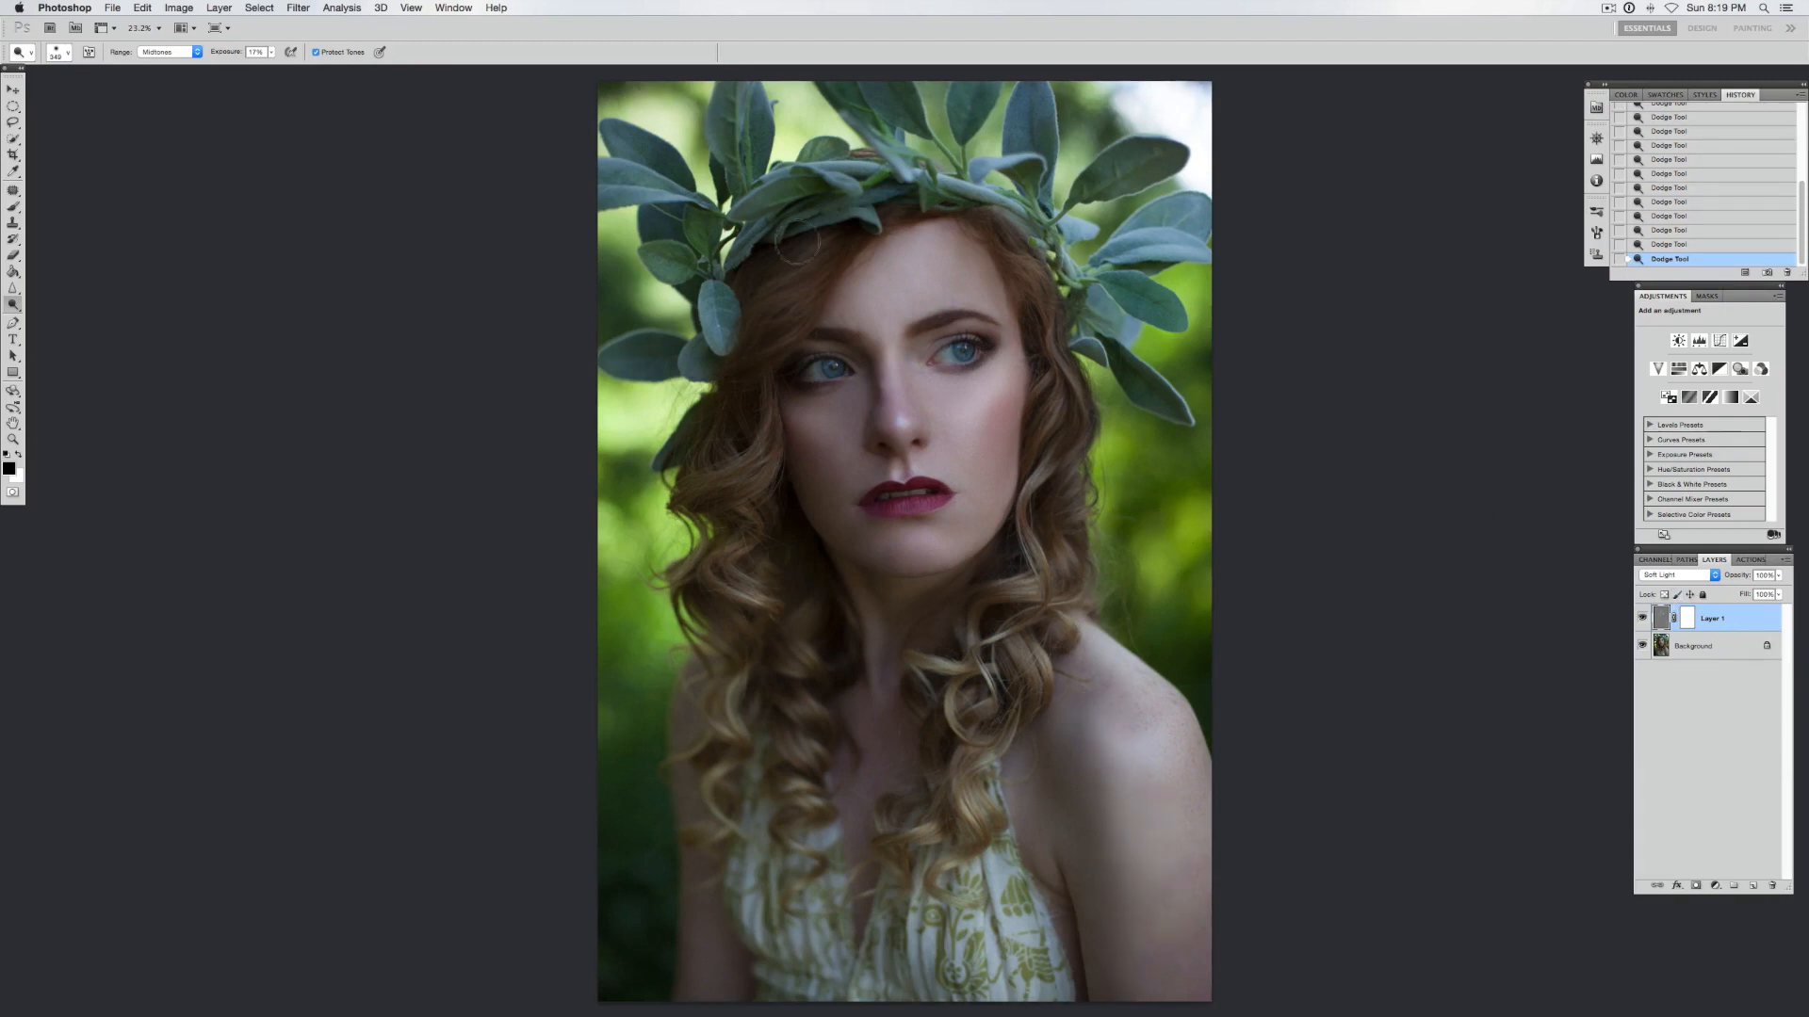
Step: Change the Dodge tool's exposure, lighten the inner cheeks on both sides of the nose, and reduce the brush size
{"action": "left_click", "coordinate": [271, 52]}
{"action": "left_click", "coordinate": [259, 67]}
{"action": "mouse_move", "coordinate": [853, 426]}
{"action": "left_mouse_down"}
{"action": "mouse_move", "coordinate": [843, 404]}
{"action": "mouse_move", "coordinate": [862, 451]}
{"action": "mouse_move", "coordinate": [818, 411]}
{"action": "mouse_move", "coordinate": [851, 450]}
{"action": "left_mouse_up"}
{"action": "mouse_move", "coordinate": [941, 386]}
{"action": "left_mouse_down"}
{"action": "mouse_move", "coordinate": [979, 389]}
{"action": "mouse_move", "coordinate": [950, 432]}
{"action": "mouse_move", "coordinate": [980, 391]}
{"action": "mouse_move", "coordinate": [951, 390]}
{"action": "mouse_move", "coordinate": [956, 449]}
{"action": "left_mouse_up"}
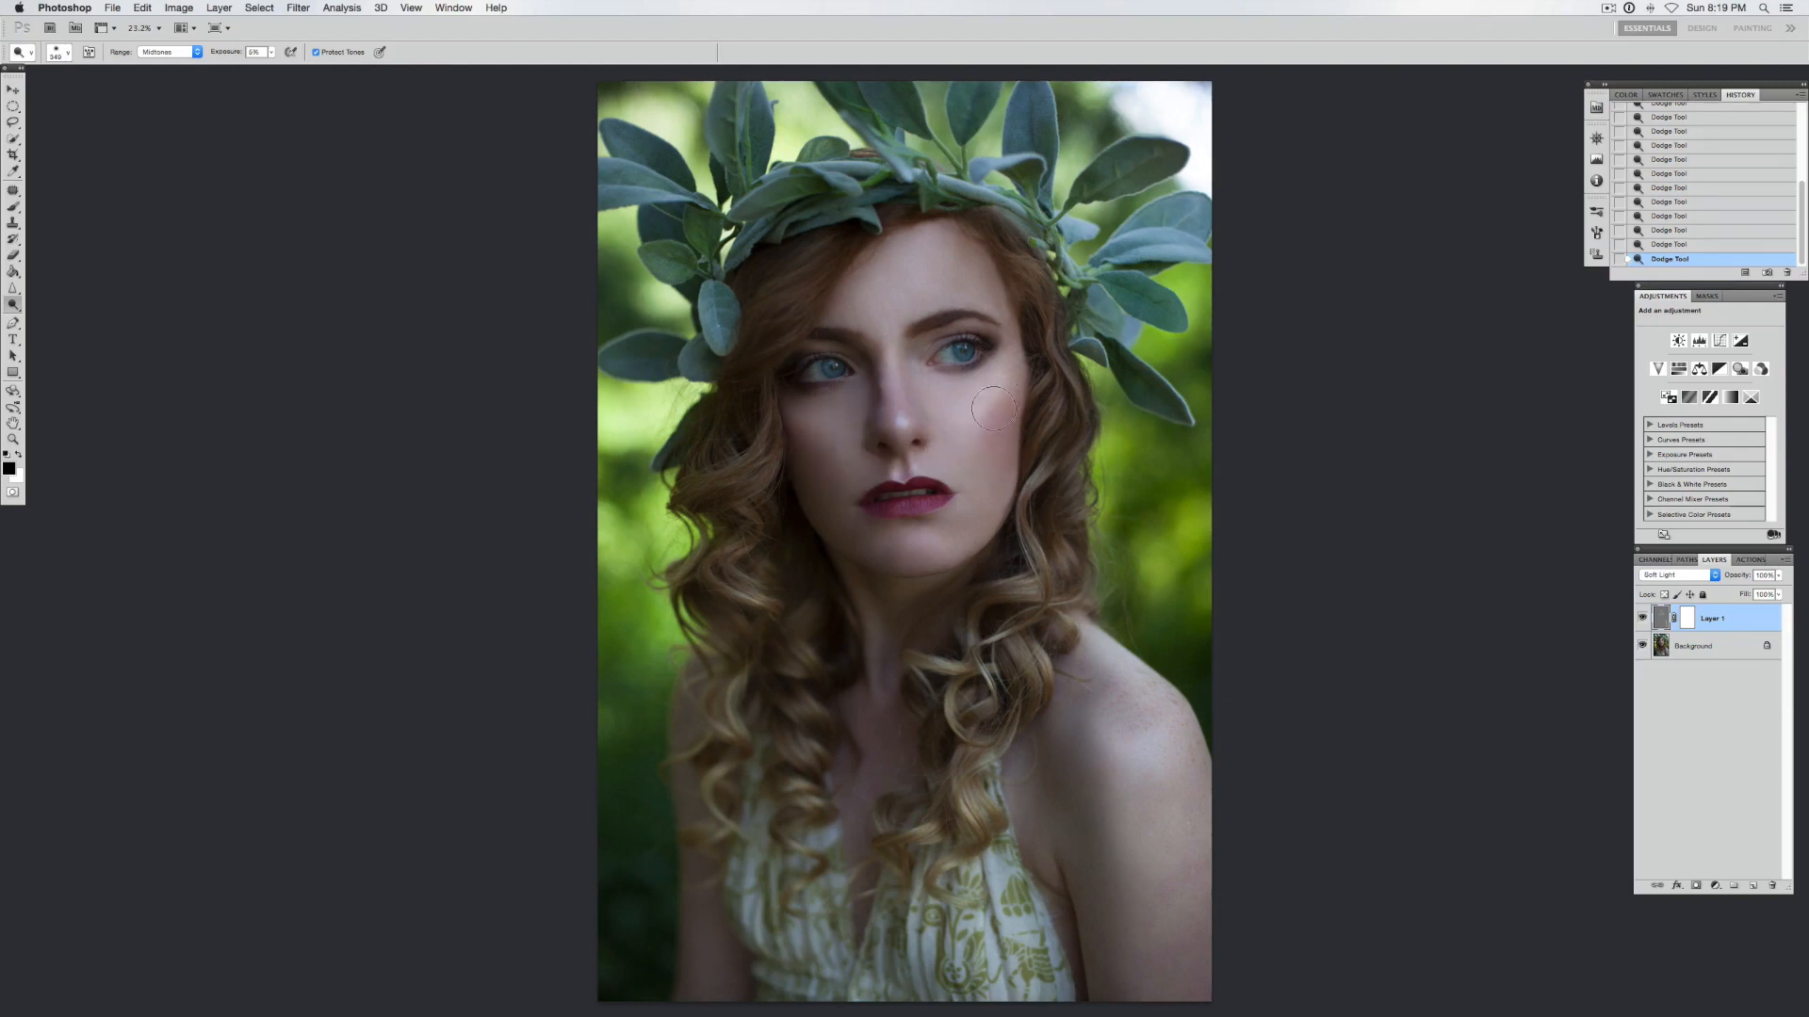
{"action": "right_click", "coordinate": [874, 373]}
{"action": "left_click_drag", "start_coordinate": [960, 399], "coordinate": [891, 362]}
{"action": "key", "text": "Return"}
Step: Create a second Soft Light layer filled with 50% gray and add a layer mask to it
{"action": "left_click", "coordinate": [218, 7]}
{"action": "mouse_move", "coordinate": [231, 25]}
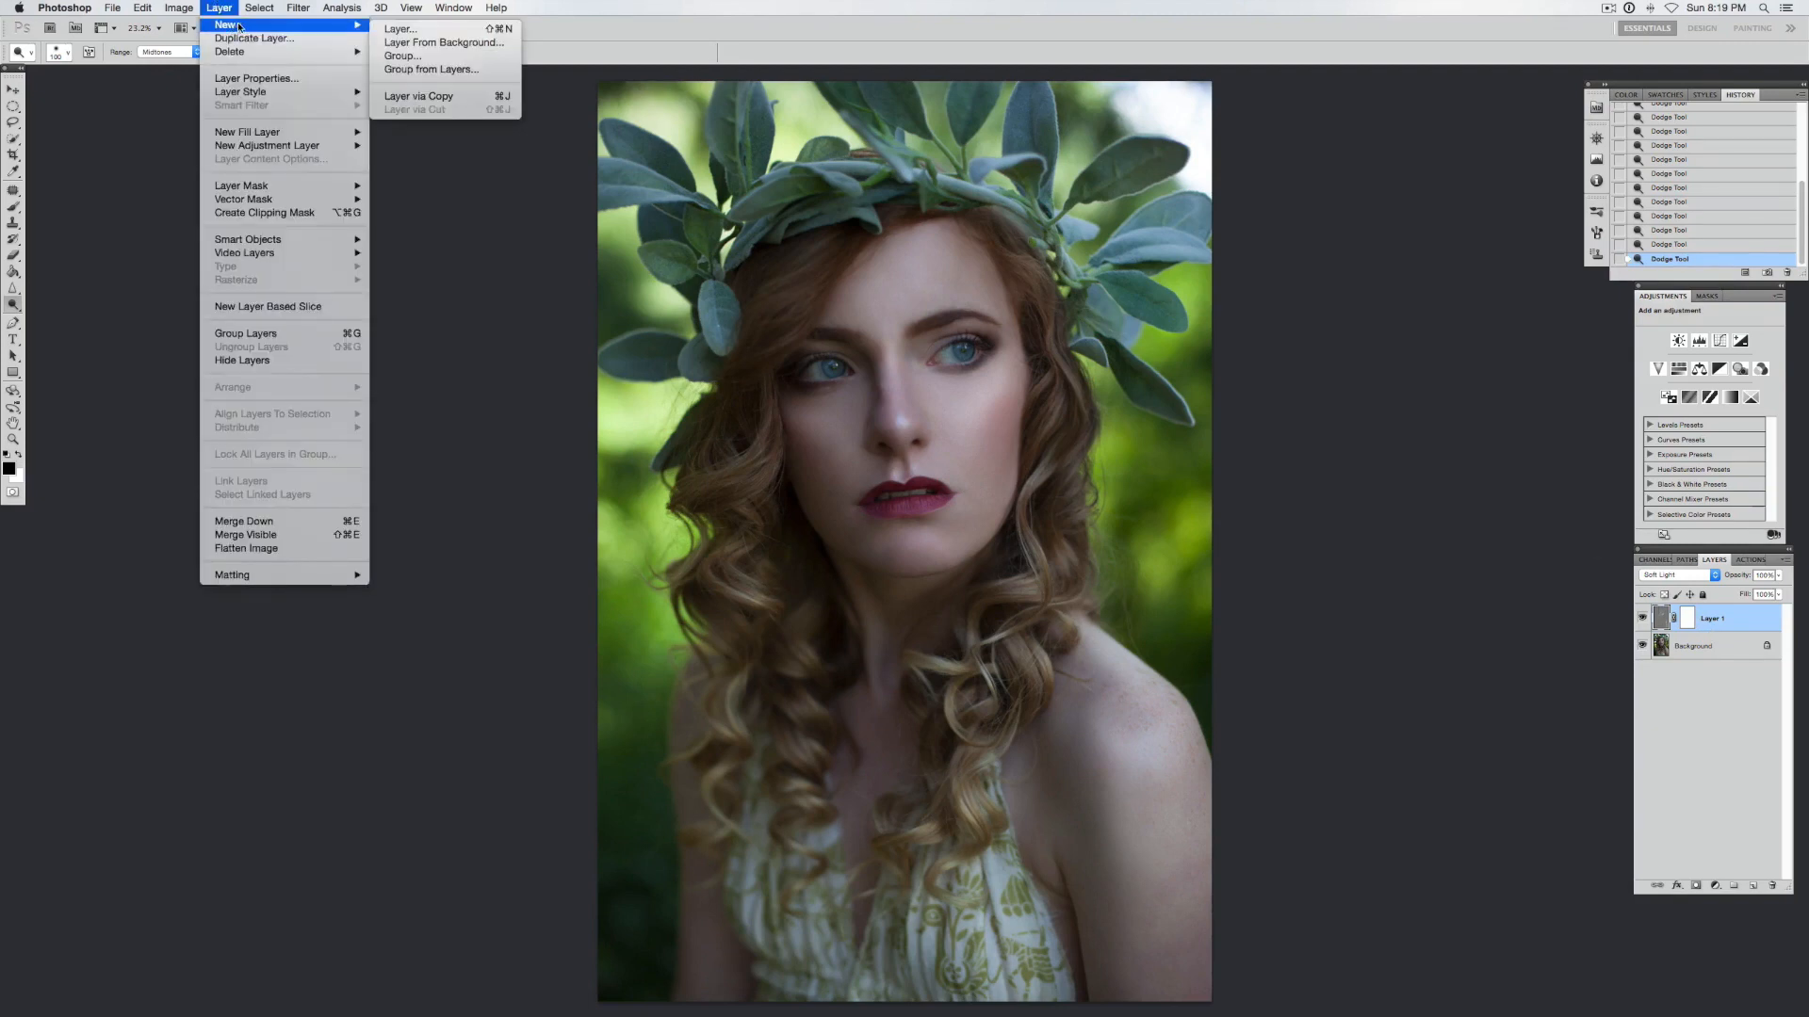
{"action": "left_click", "coordinate": [407, 29]}
{"action": "left_click", "coordinate": [853, 500]}
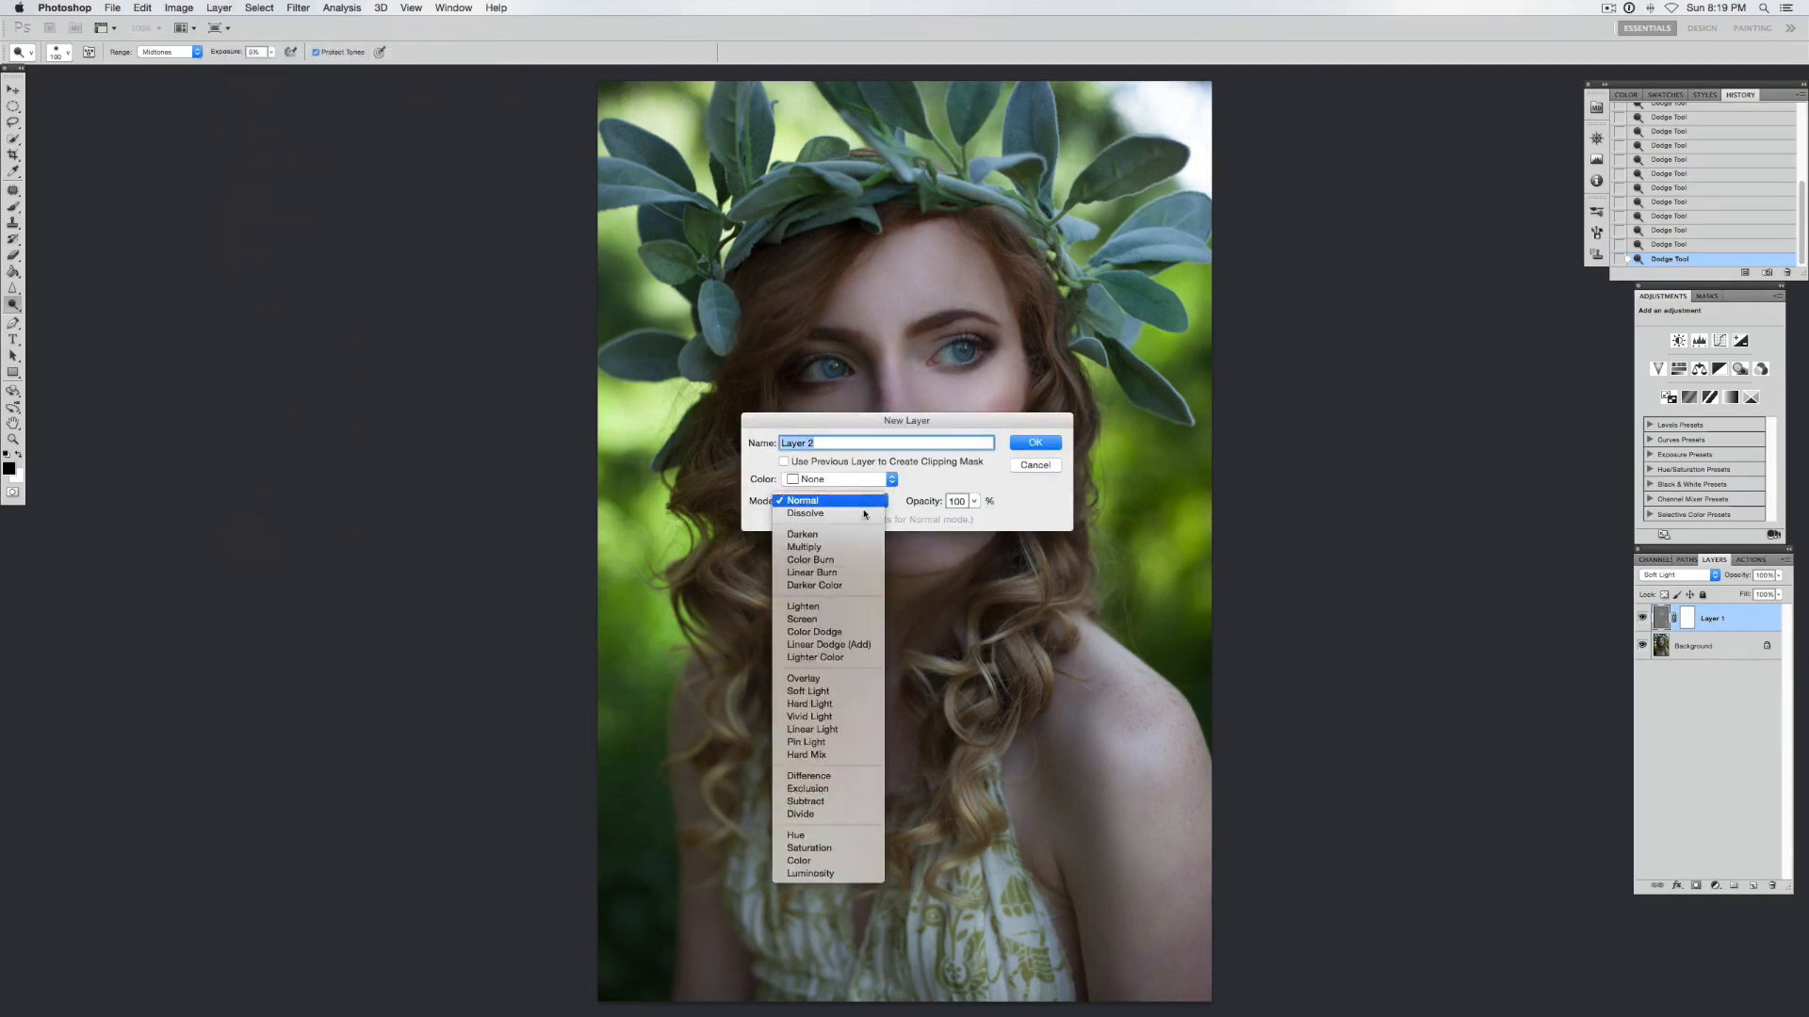
{"action": "left_click", "coordinate": [855, 691]}
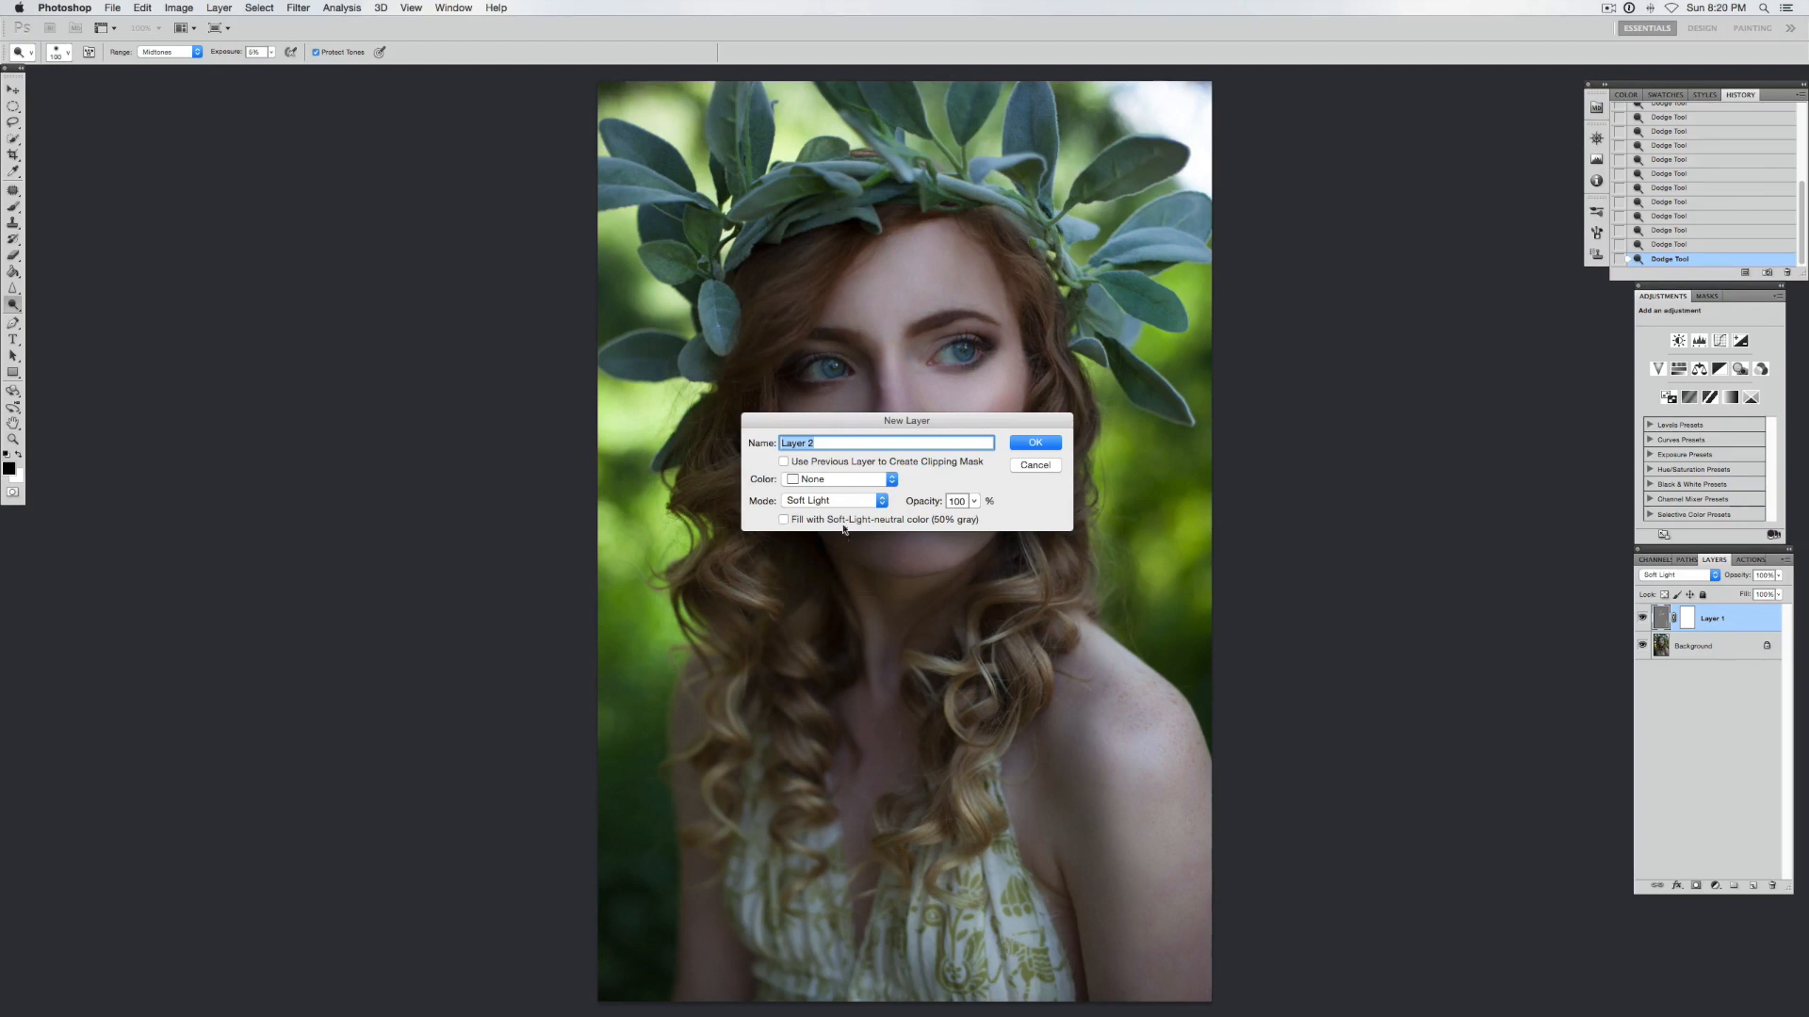
{"action": "left_click", "coordinate": [787, 520]}
{"action": "left_click", "coordinate": [1039, 448]}
{"action": "left_click", "coordinate": [1696, 886]}
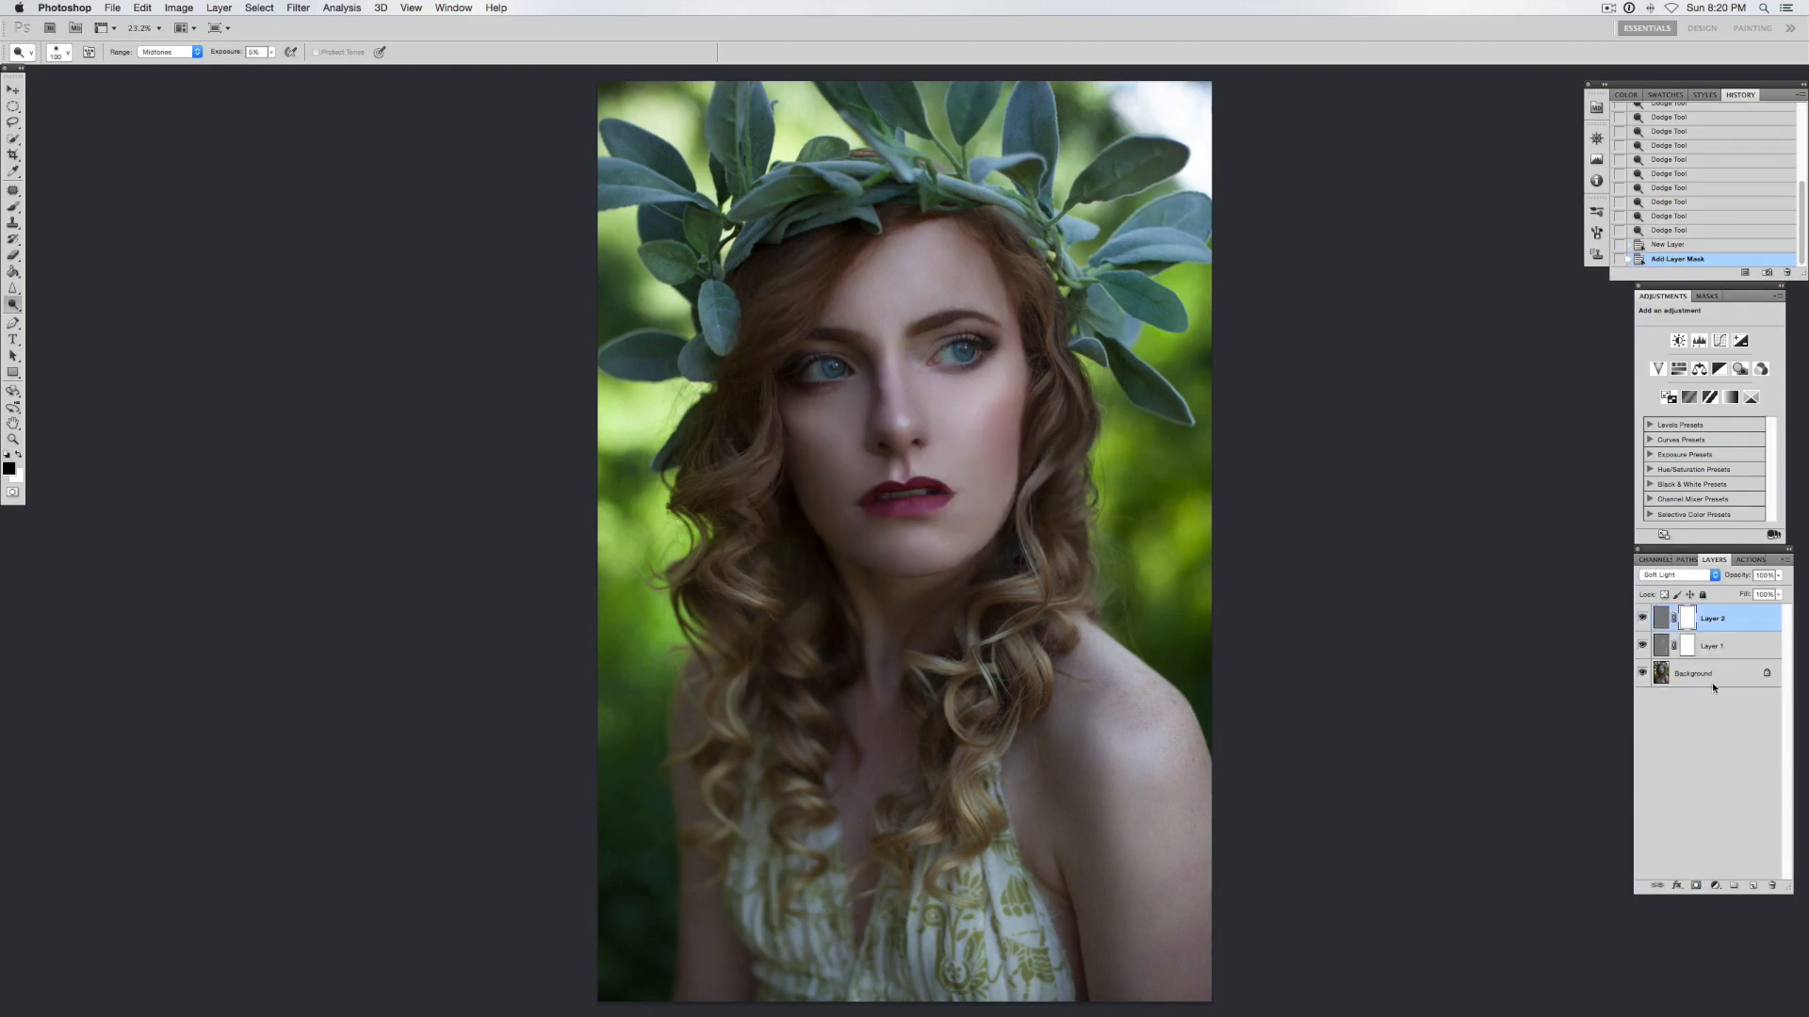
Step: Darken shadow areas such as the neck on Layer 2 with the Burn tool, and enlarge its brush
{"action": "left_click", "coordinate": [14, 303]}
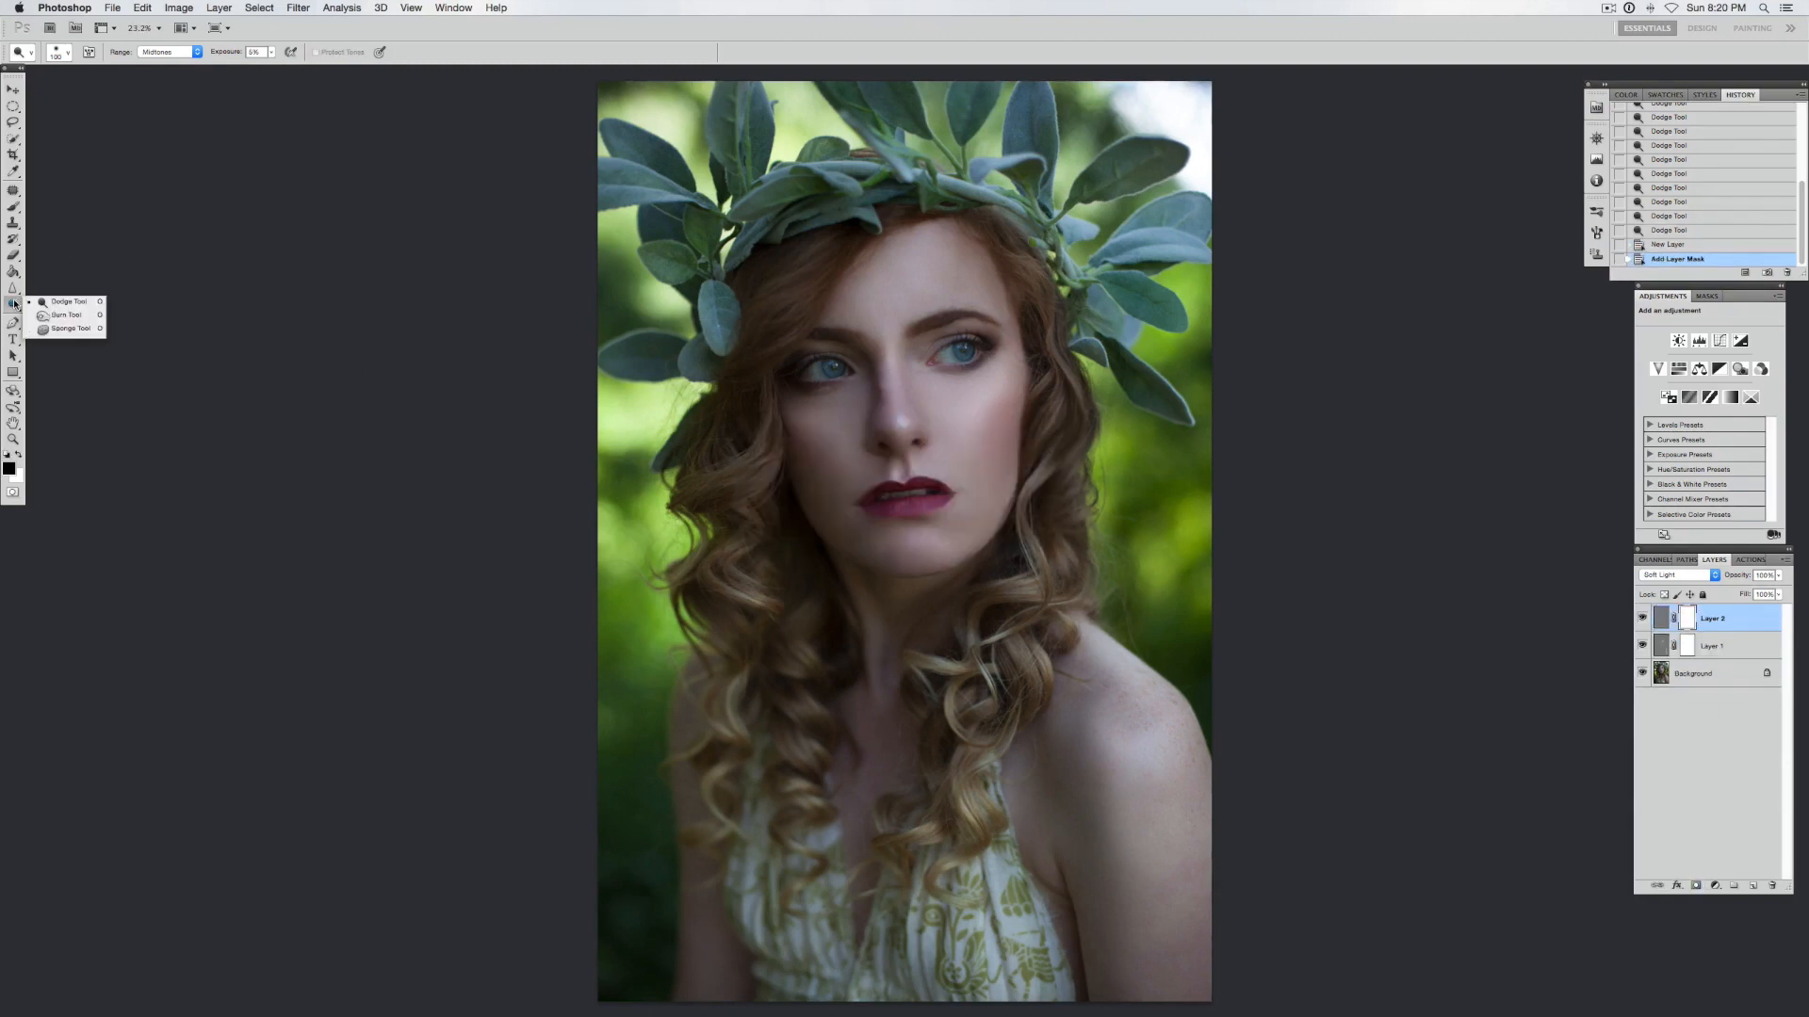
{"action": "left_click", "coordinate": [60, 316]}
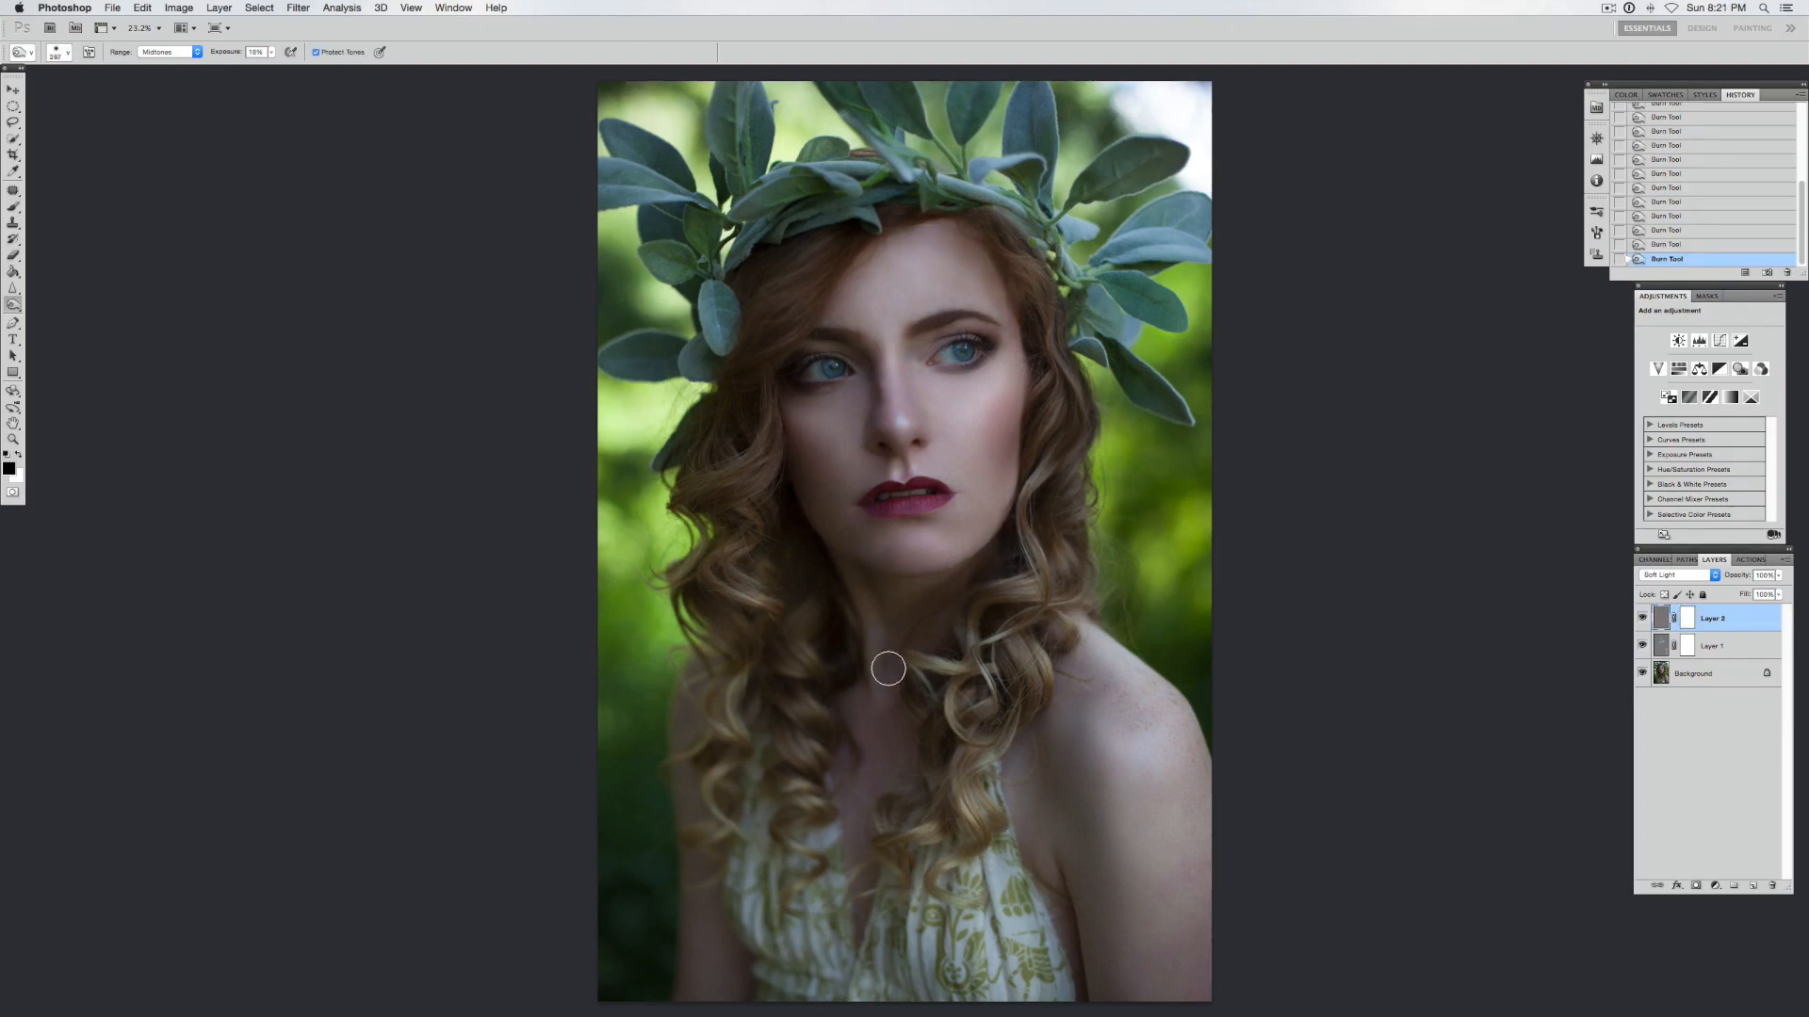
{"action": "right_click", "coordinate": [1093, 808]}
{"action": "left_click_drag", "start_coordinate": [1215, 833], "coordinate": [1245, 834]}
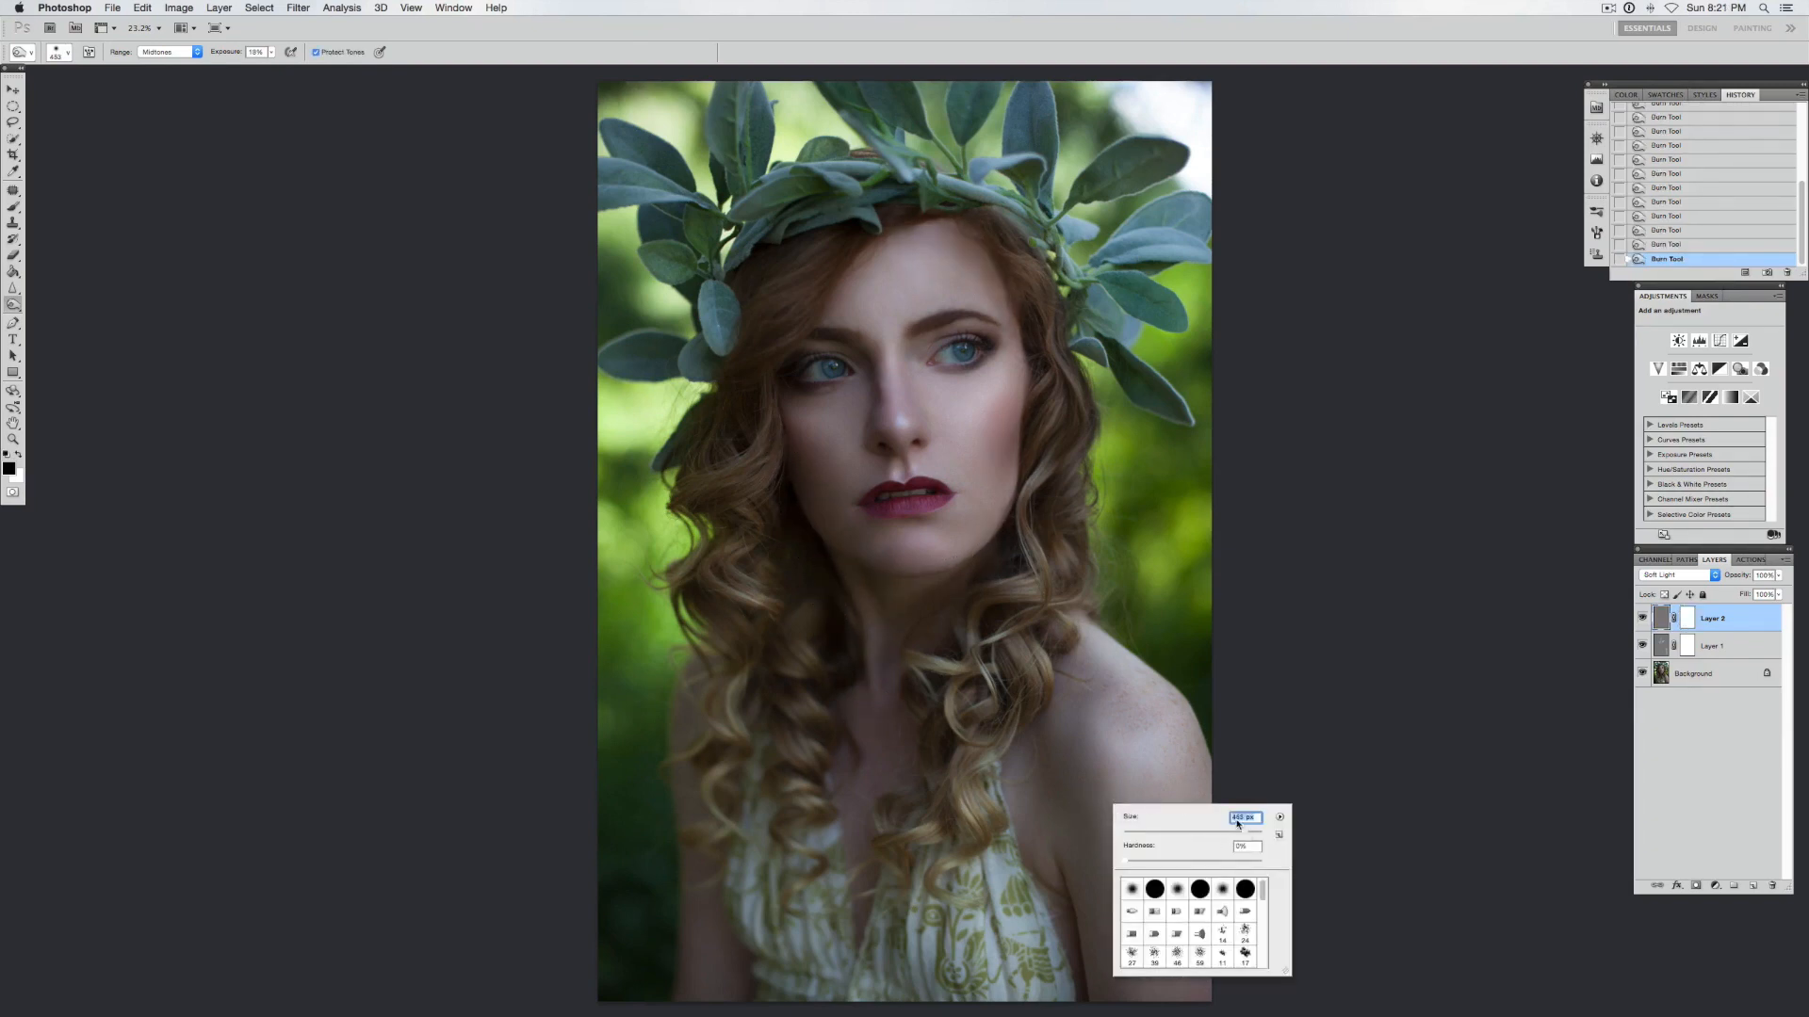
{"action": "key", "text": "Return"}
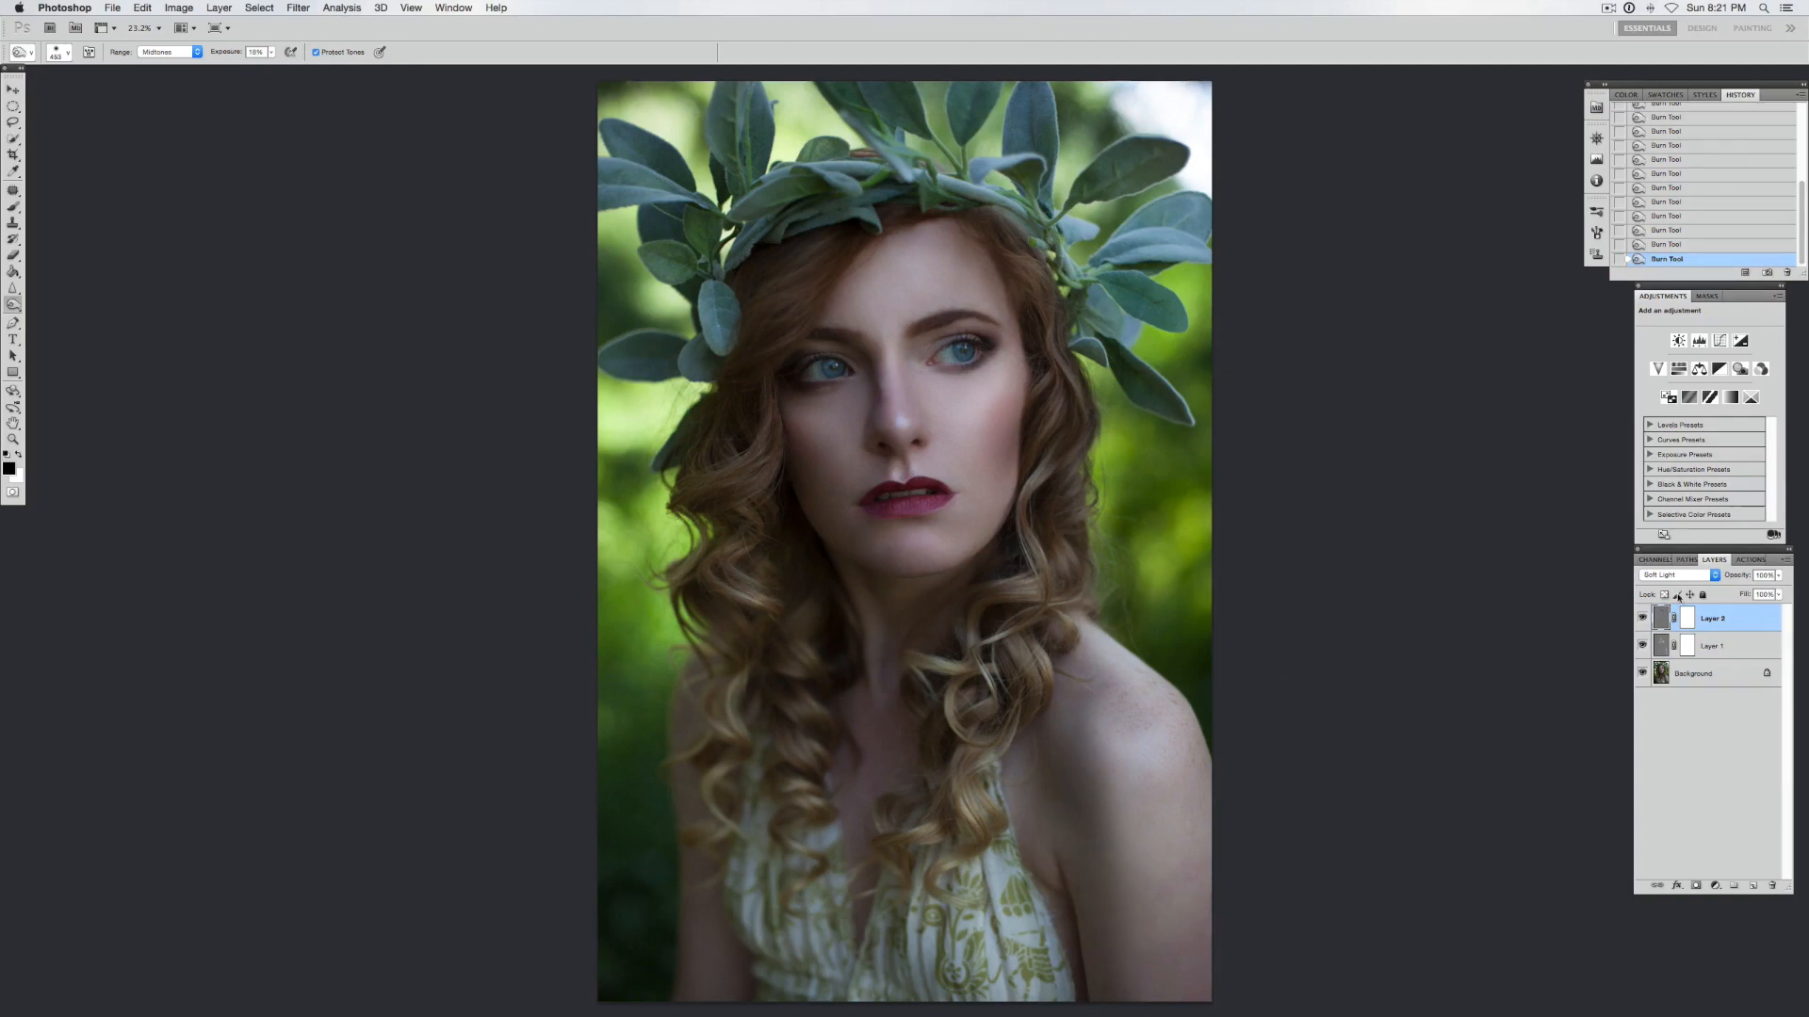
Step: Lower the opacity of Layer 2 and of Layer 1 to soften the burning and dodging
{"action": "left_click", "coordinate": [1776, 574]}
{"action": "left_click", "coordinate": [1752, 590]}
{"action": "left_click", "coordinate": [1730, 642]}
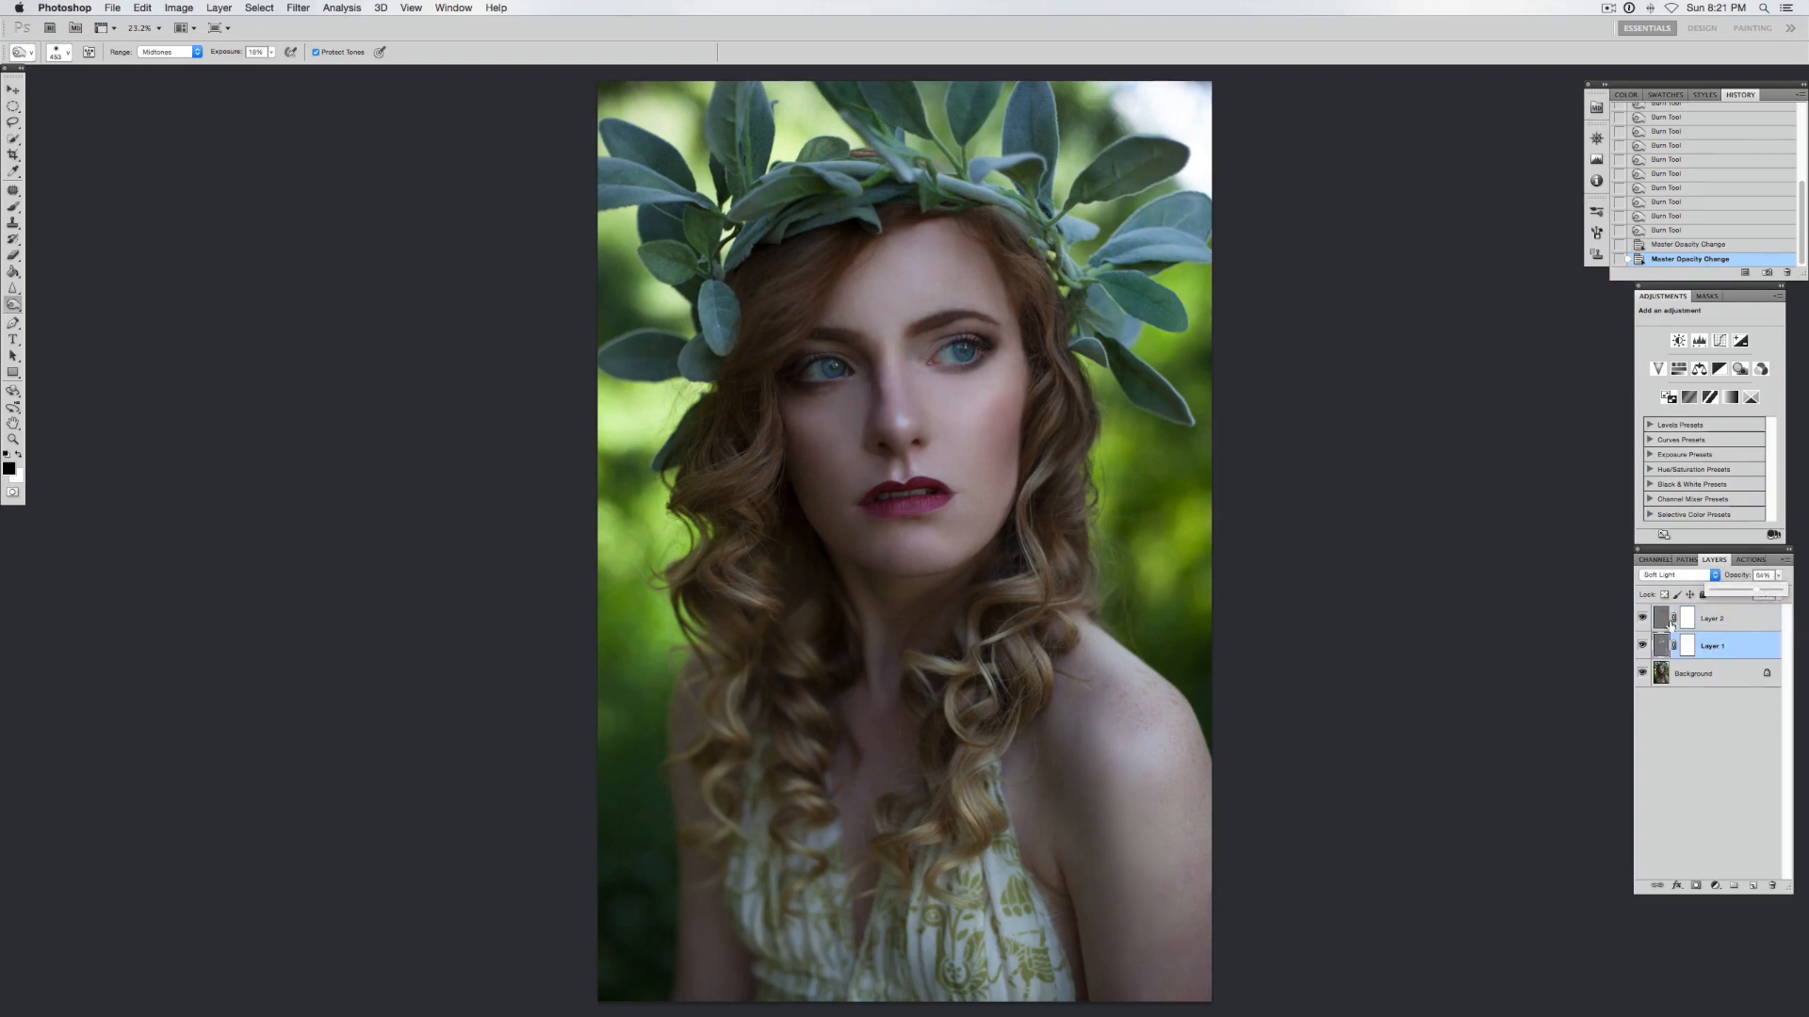
Step: Compare the portrait with and without Layer 1's dodging by toggling the layer's visibility
{"action": "left_click", "coordinate": [1642, 646]}
{"action": "left_click", "coordinate": [1642, 647]}
{"action": "left_click", "coordinate": [1641, 647]}
{"action": "left_click", "coordinate": [1641, 648]}
{"action": "left_click", "coordinate": [1643, 648]}
{"action": "left_click", "coordinate": [1642, 647]}
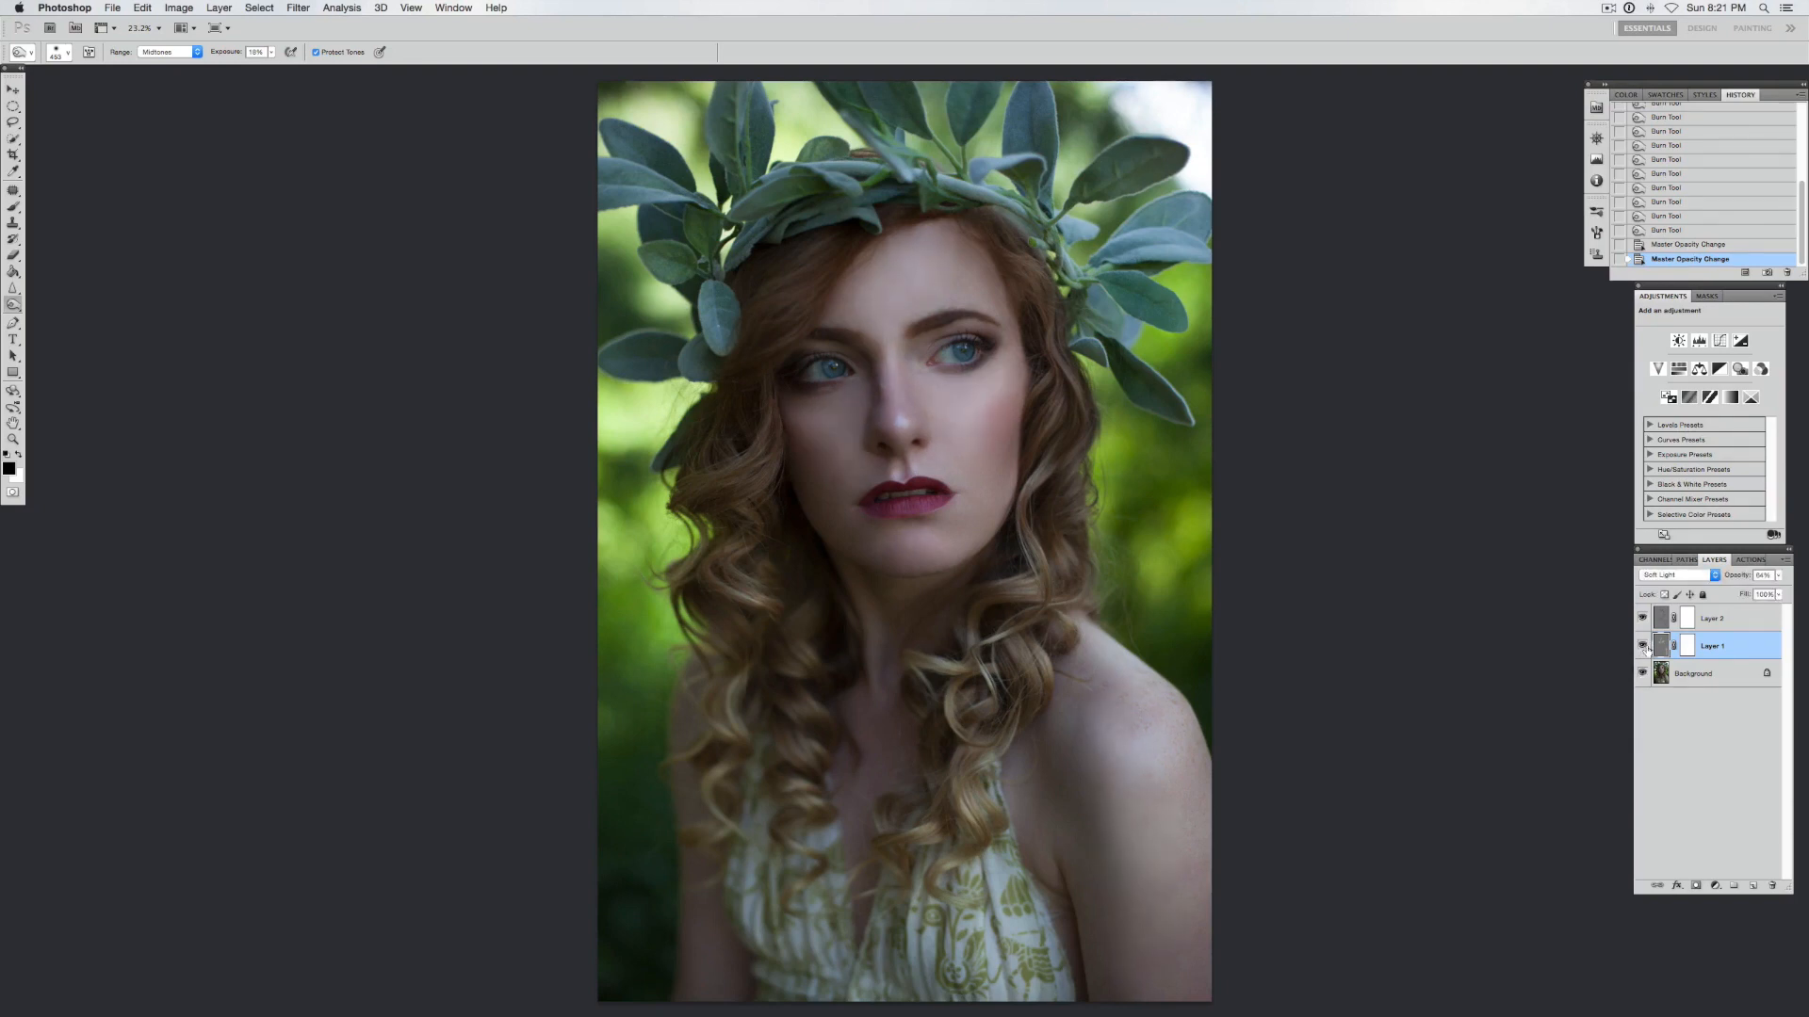